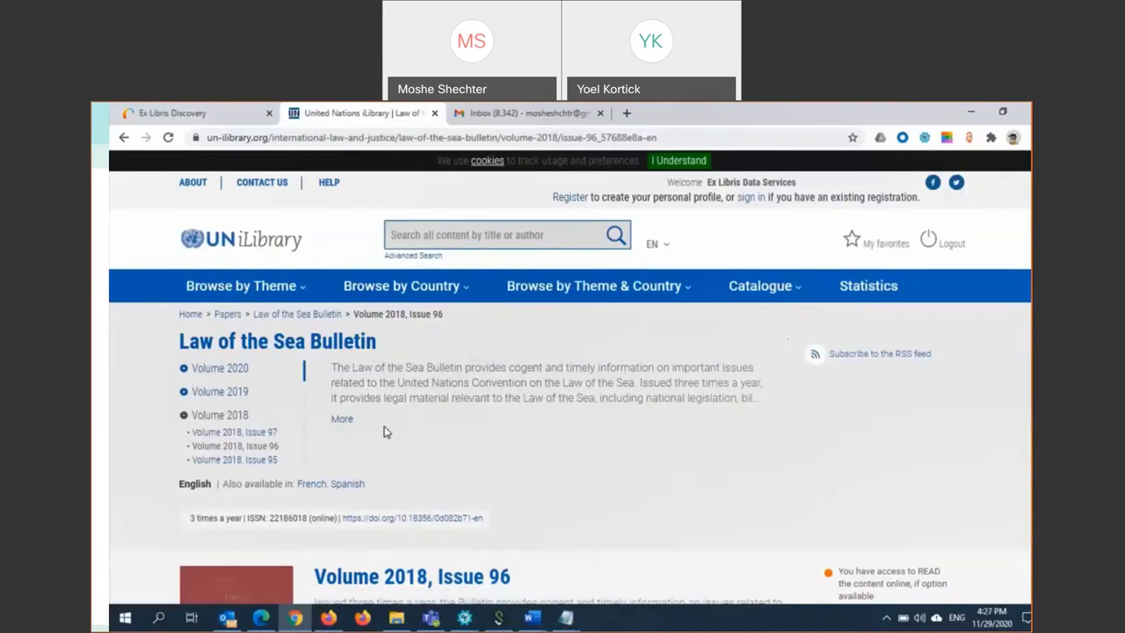
- Copy the article title "Legal information relevant to the United Nations Convention on the Law of the Sea" from the Volume 2018, Issue 96 listing
scroll(391, 433, down, 4)
scroll(397, 434, down, 3)
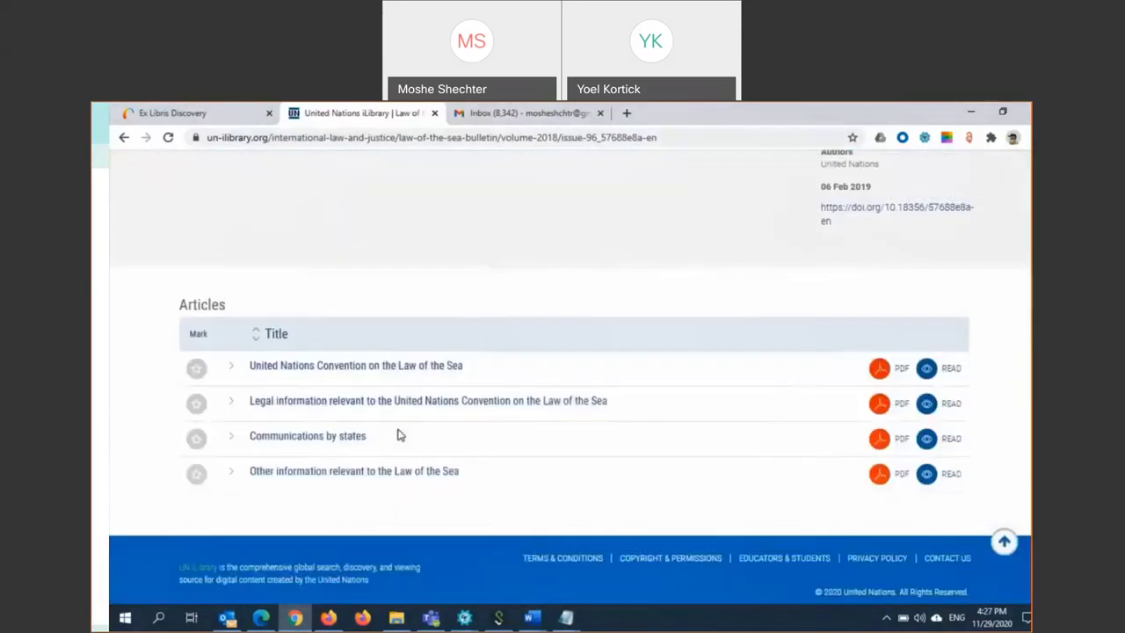
scroll(397, 434, up, 3)
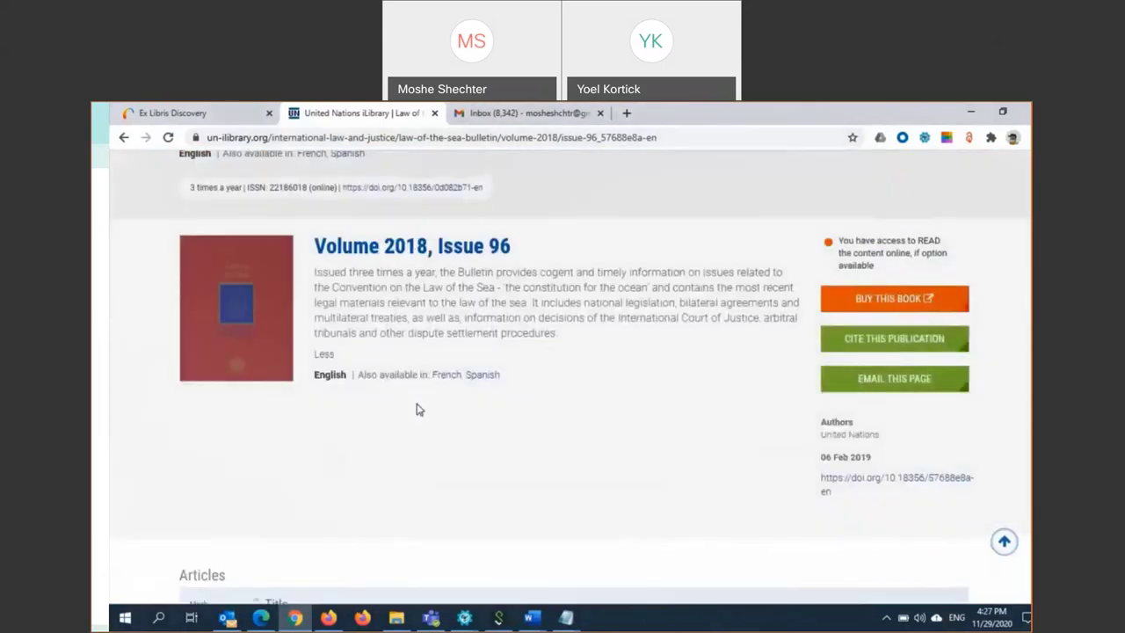
scroll(417, 410, down, 4)
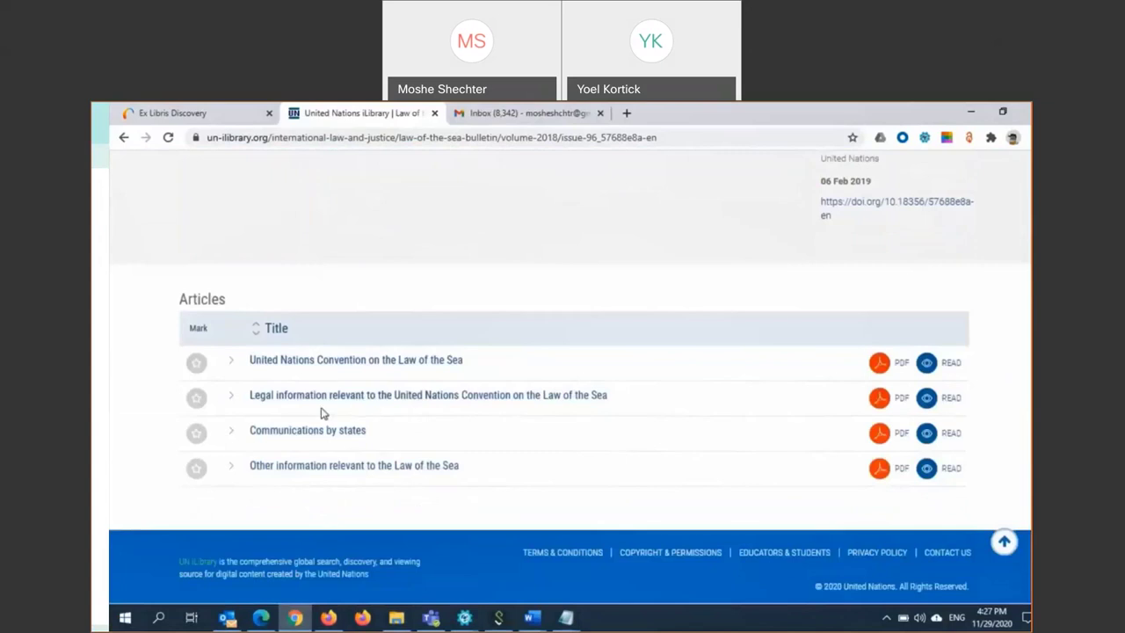
drag(251, 397, 605, 391)
key(ctrl+c)
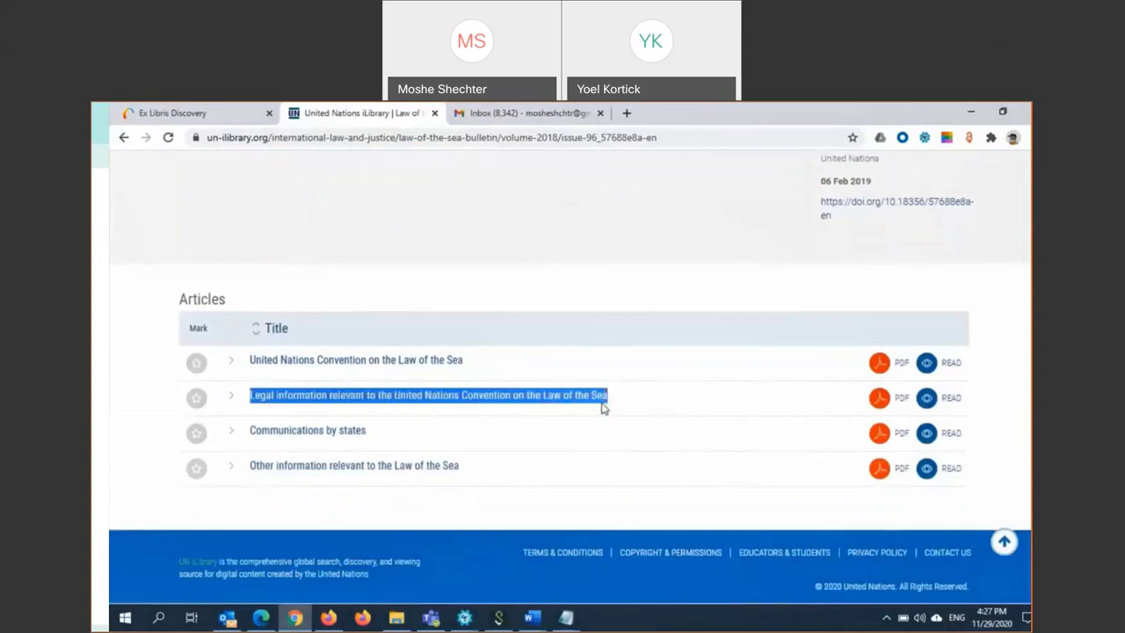
- Switch to Ex Libris Discovery and search the Central Discovery Index for the copied article title
click(261, 617)
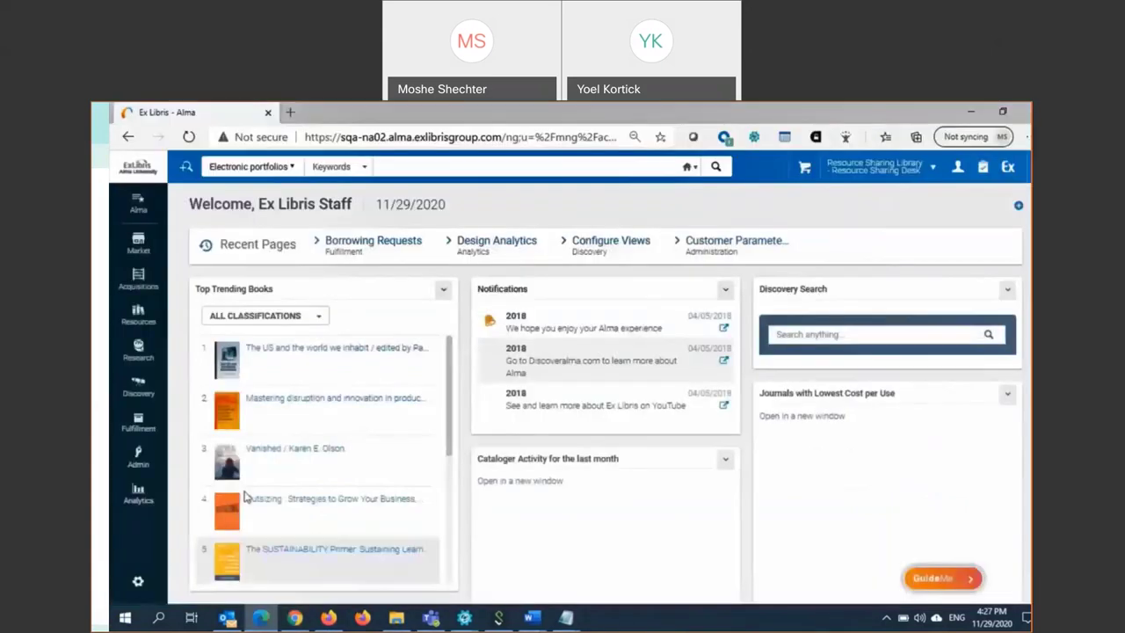
click(294, 618)
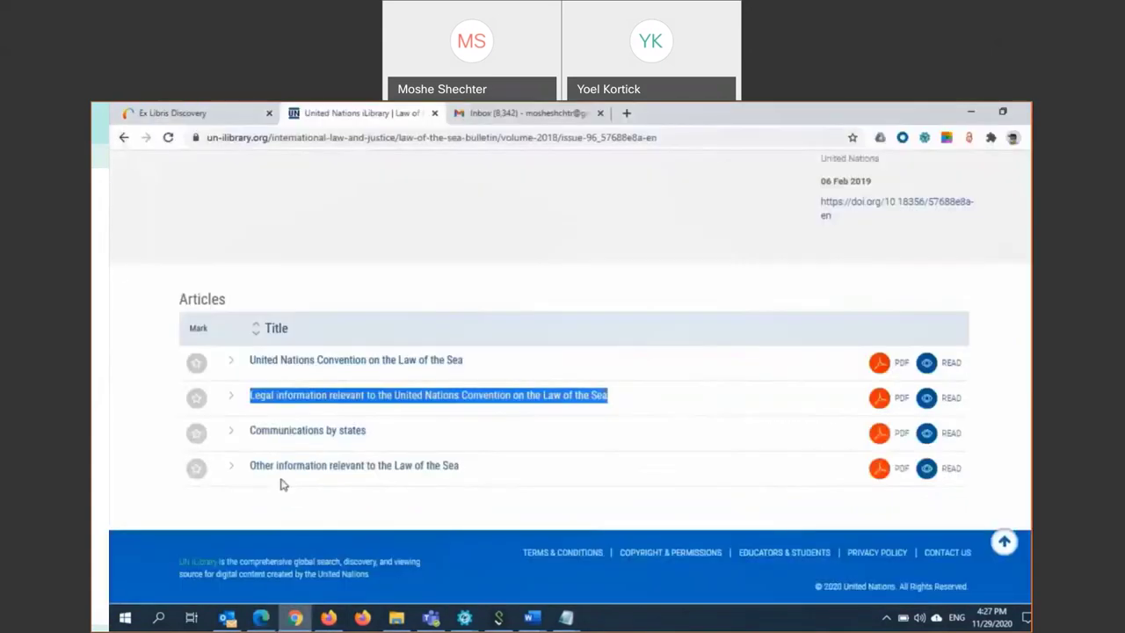
click(204, 114)
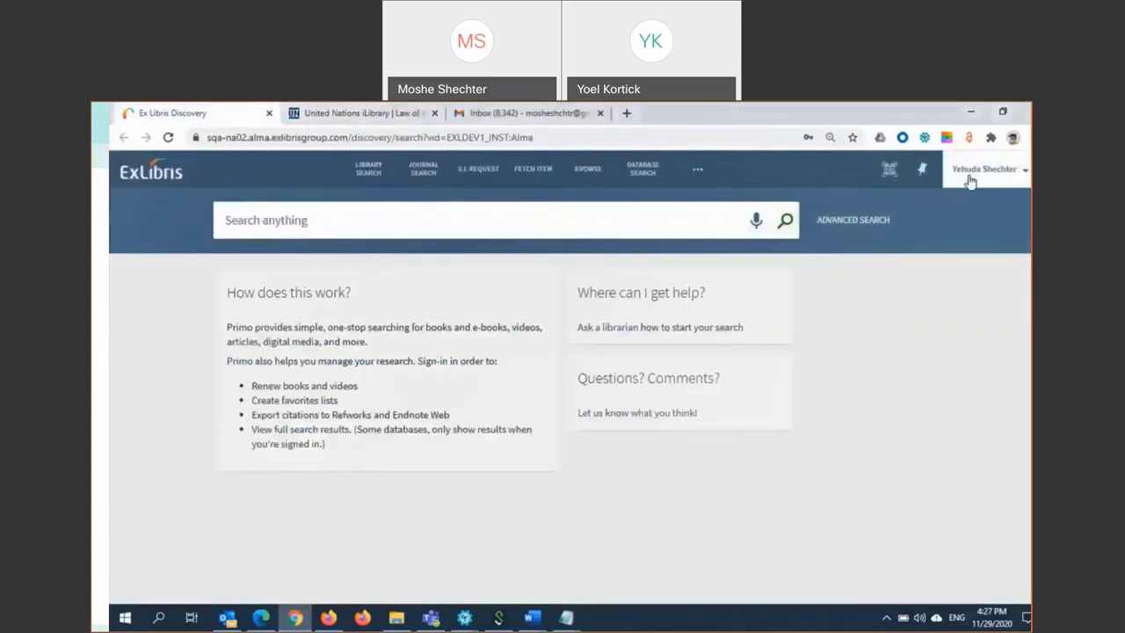
click(361, 224)
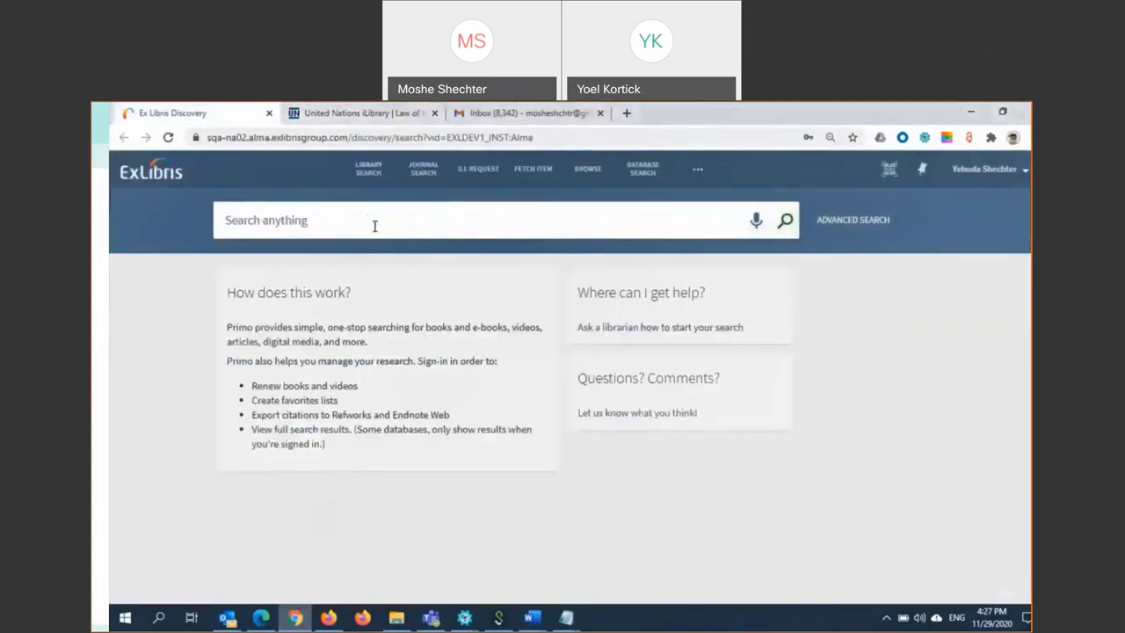
key(ctrl+v)
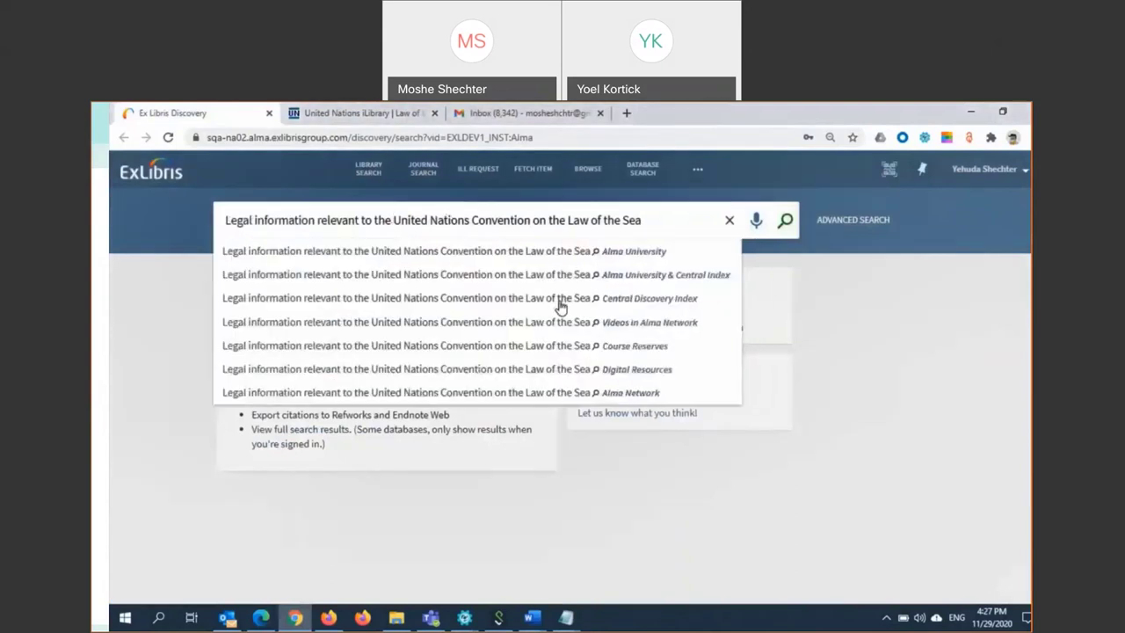
click(561, 303)
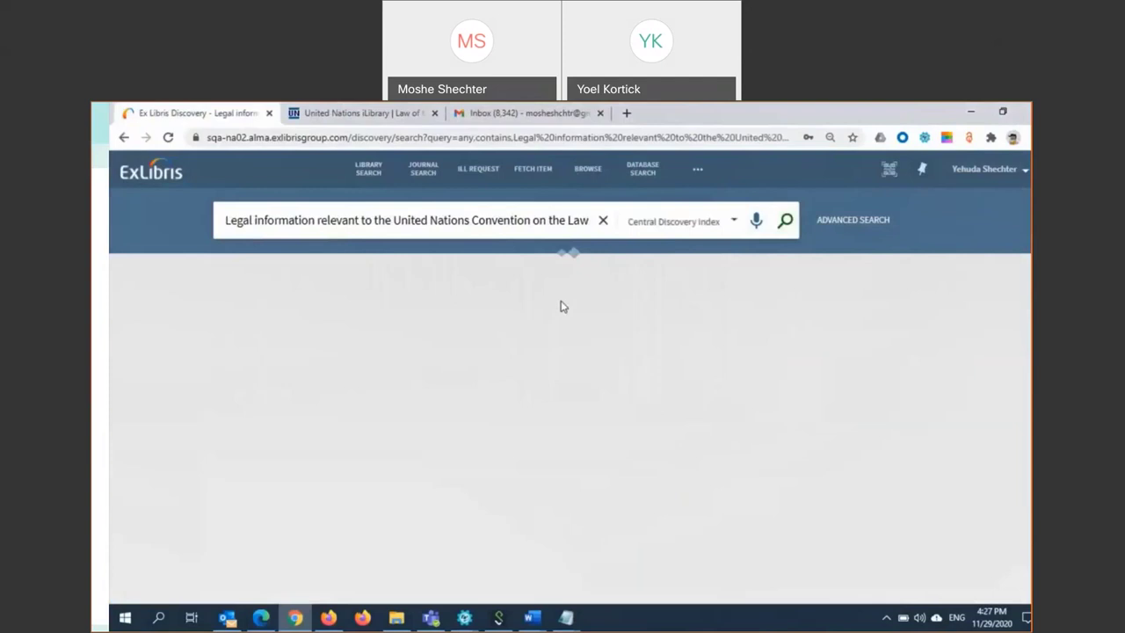
- Run an advanced search for the same title with the start and end years both set to 2018
click(846, 223)
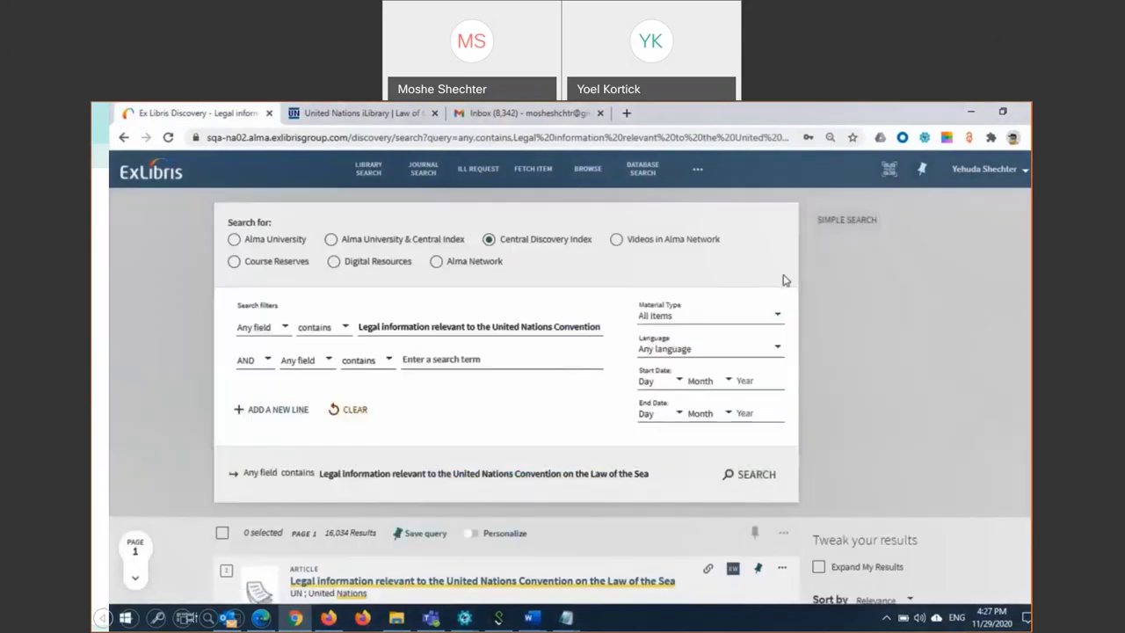
click(738, 380)
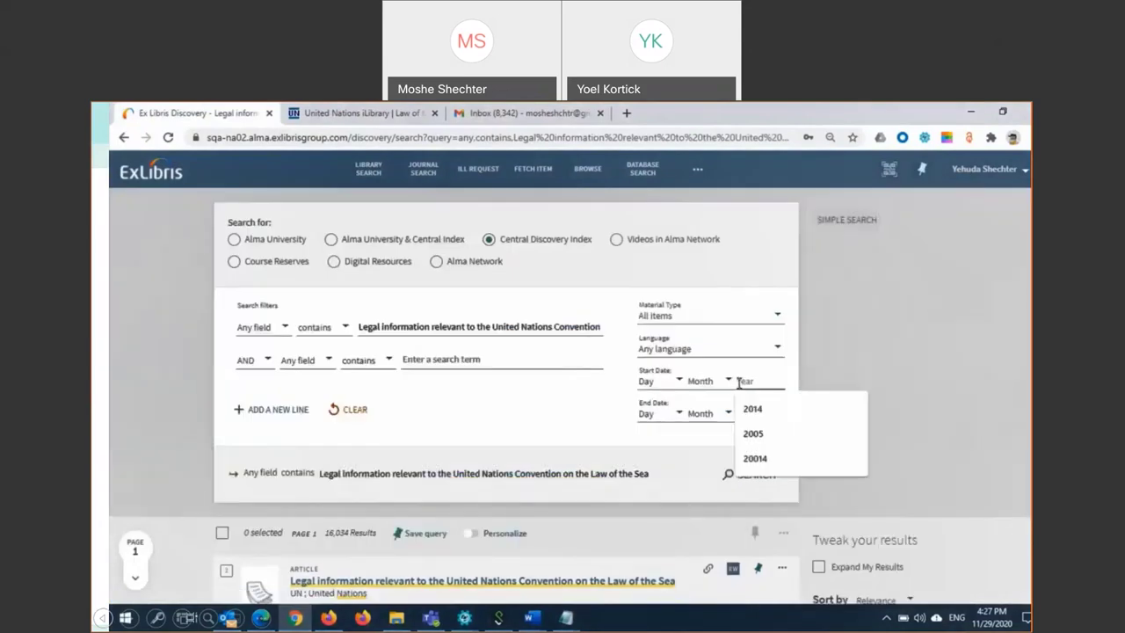
text(2018)
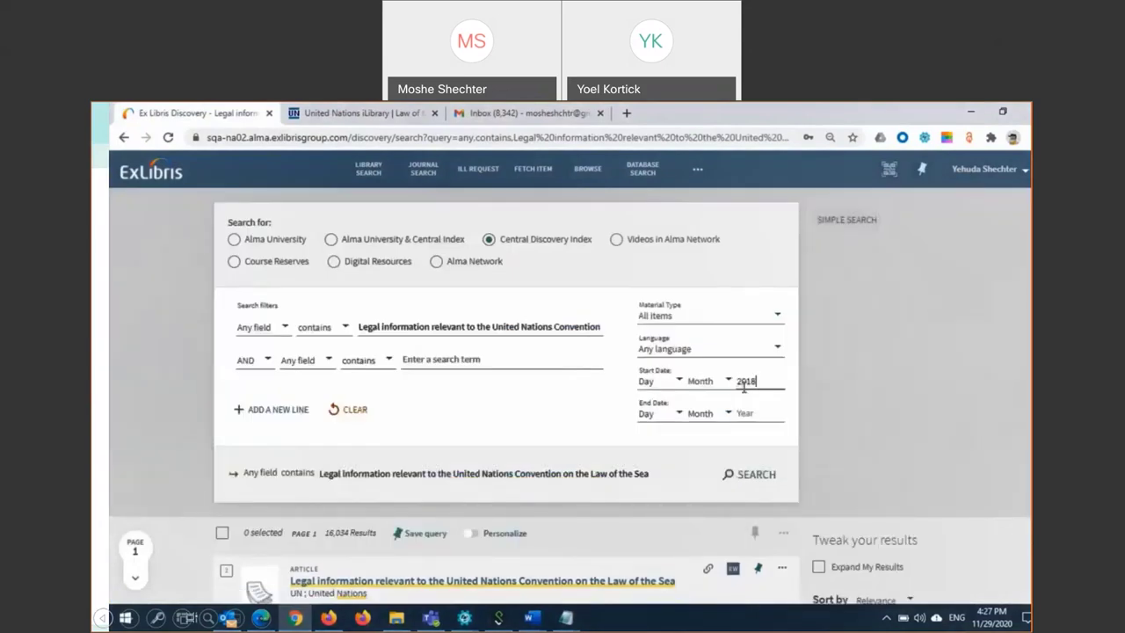
click(755, 409)
text(201)
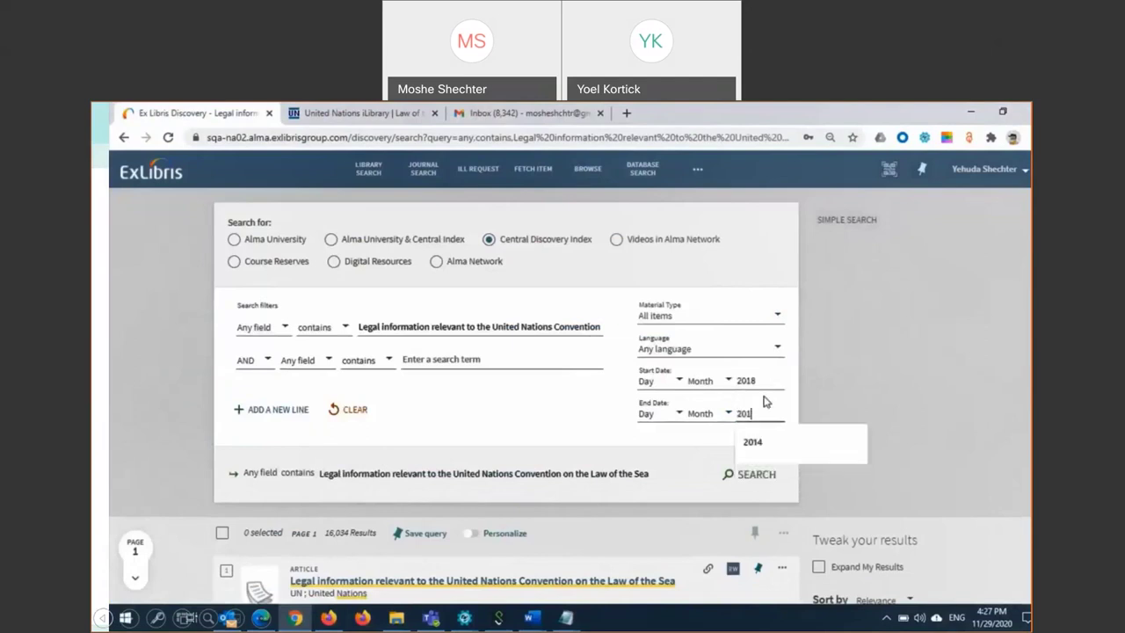
text(8)
click(766, 474)
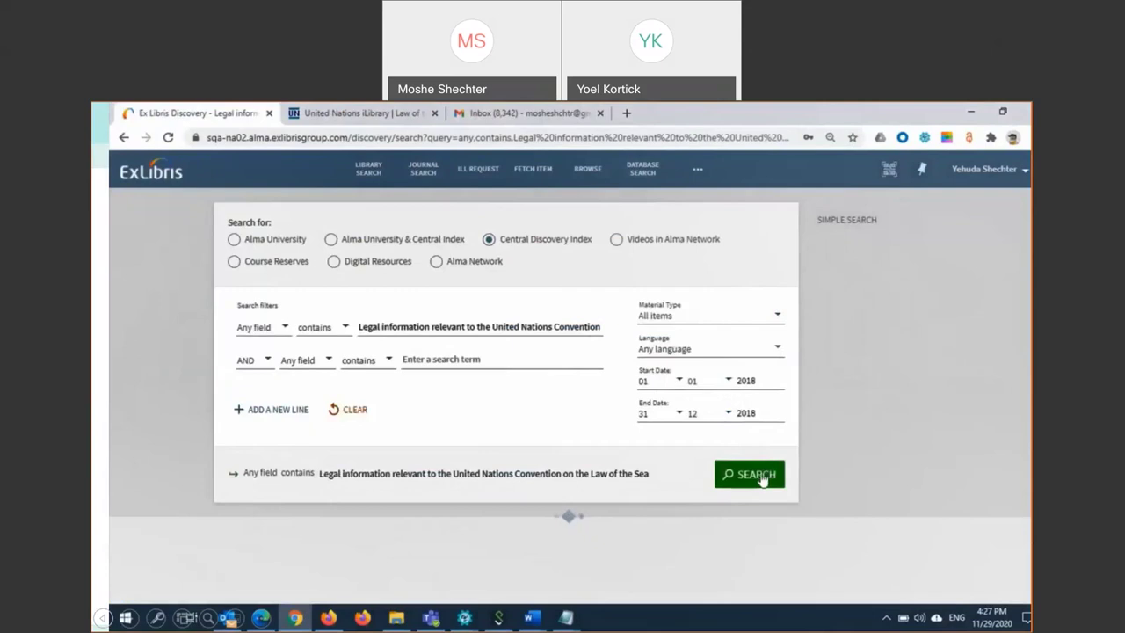
- Open the first article in the search results and bring up its Resource Sharing request form
scroll(814, 334, down, 1)
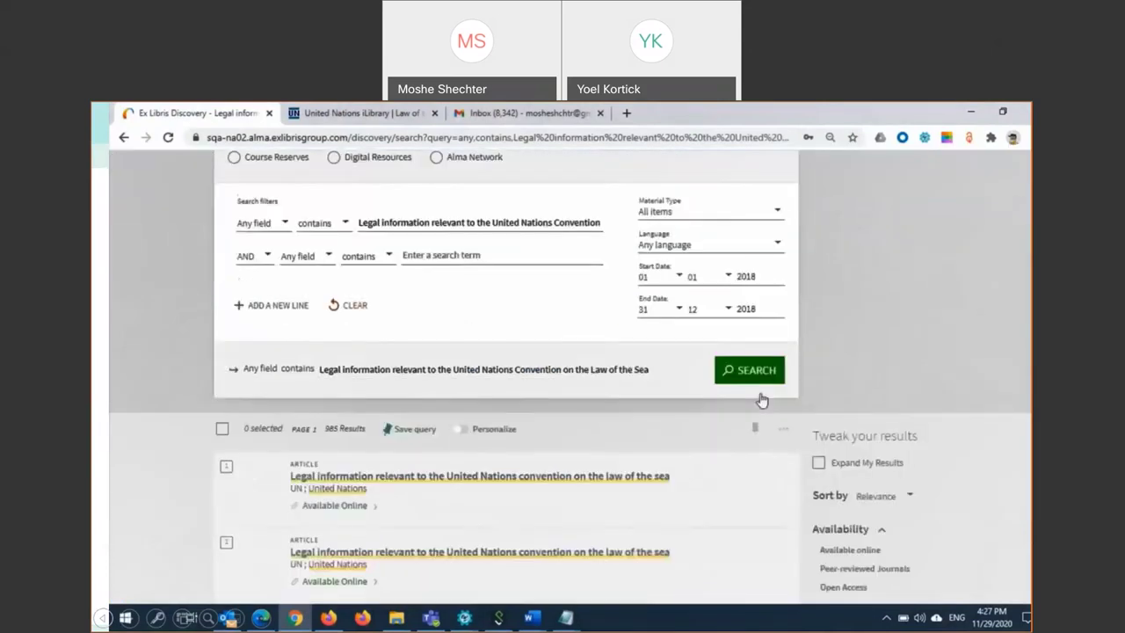
scroll(761, 400, down, 2)
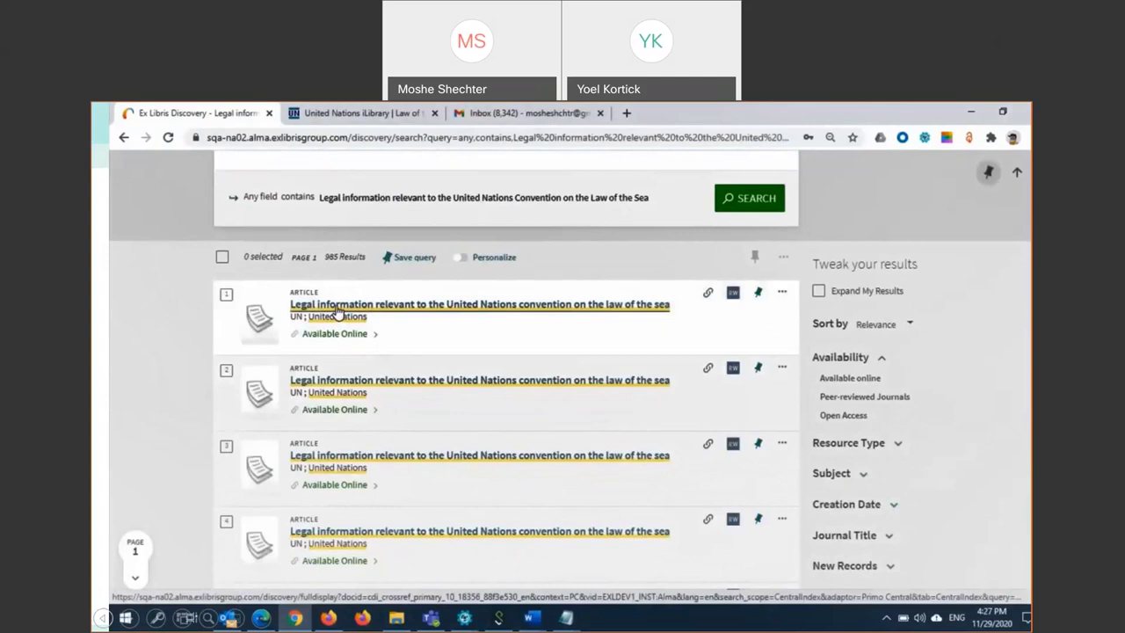
click(337, 307)
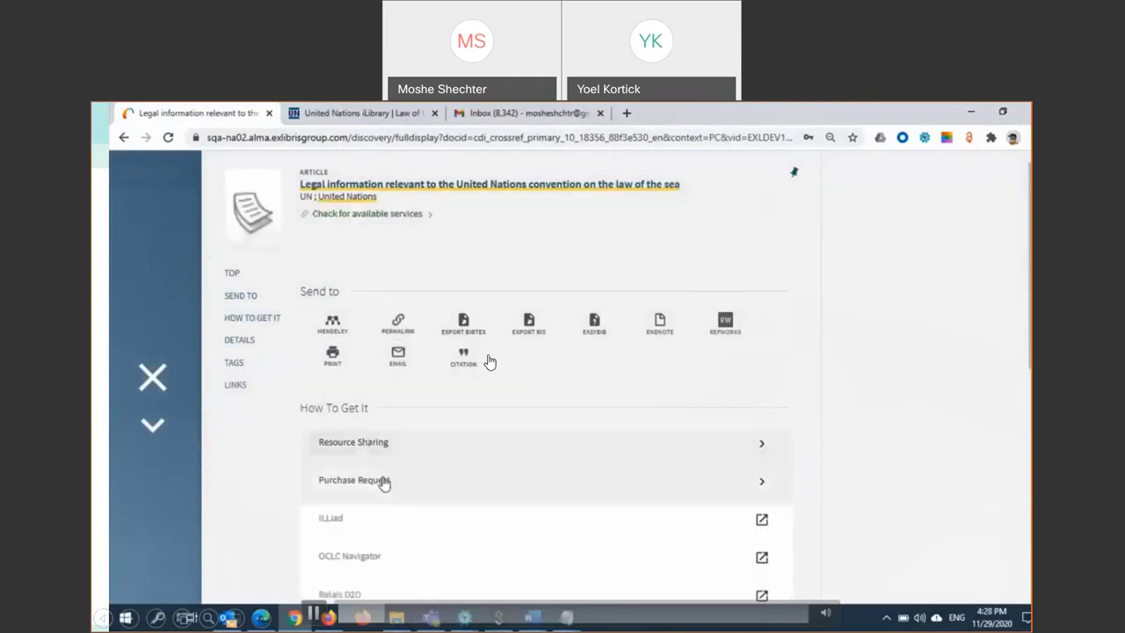
click(368, 450)
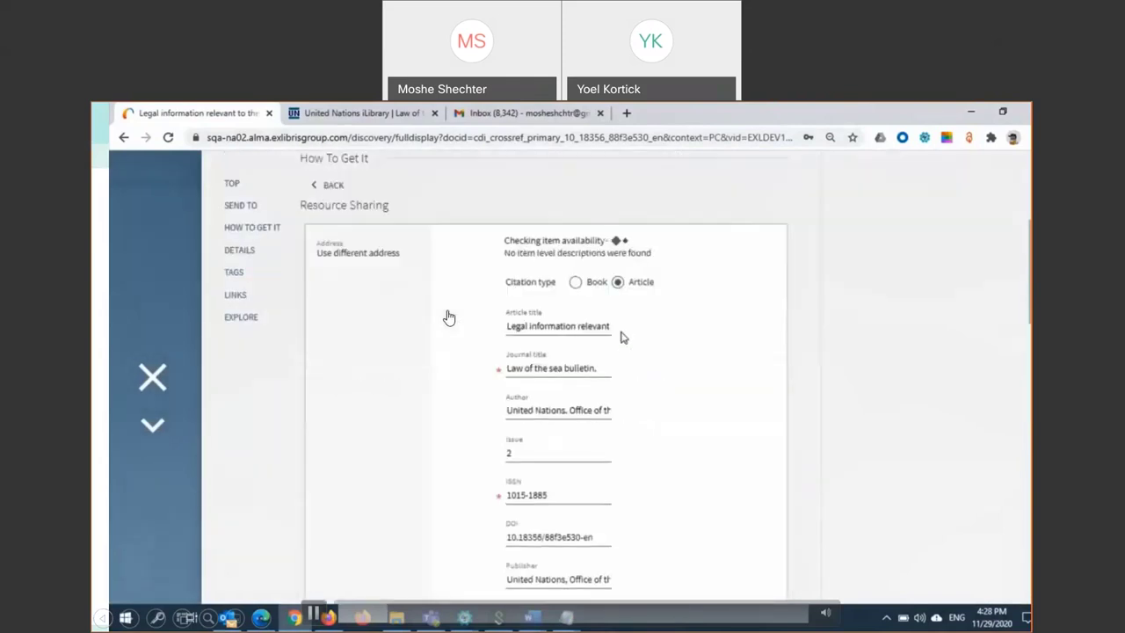
- Review the prefilled article details, send the resource sharing request in digital format, and agree to the copyright terms
scroll(557, 361, down, 1)
scroll(559, 362, down, 1)
scroll(557, 367, down, 1)
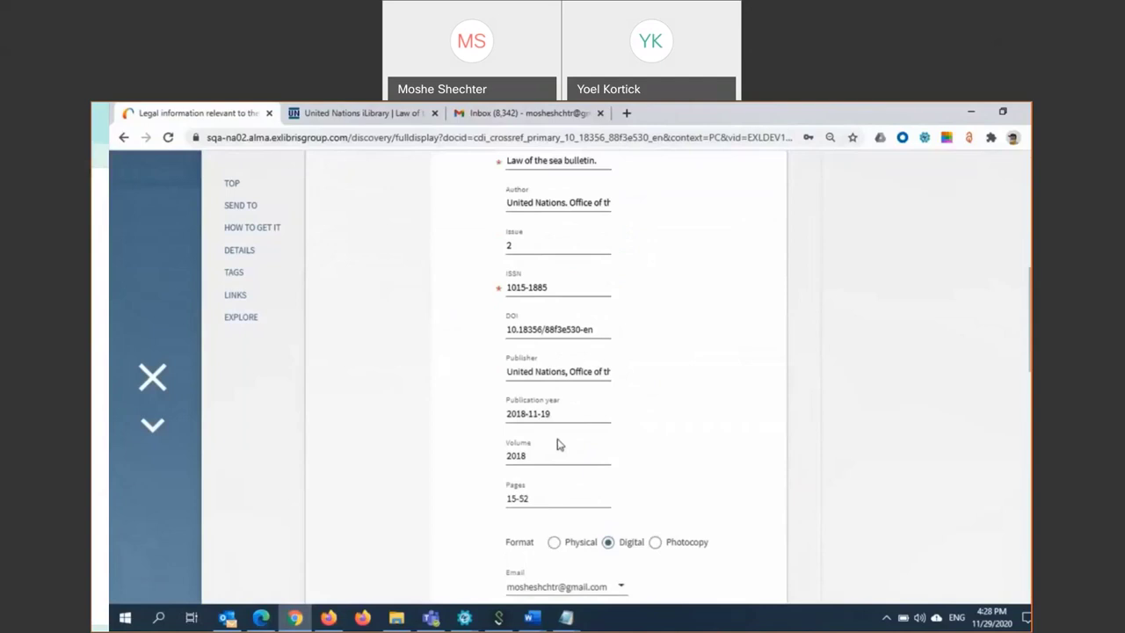
scroll(569, 477, down, 2)
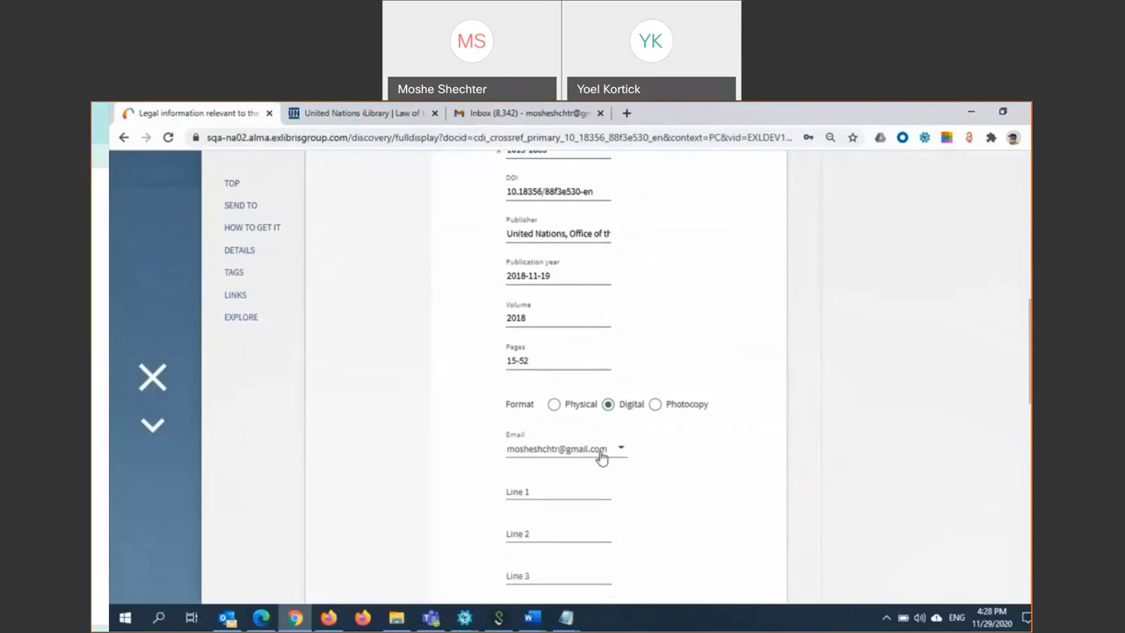
scroll(639, 466, down, 5)
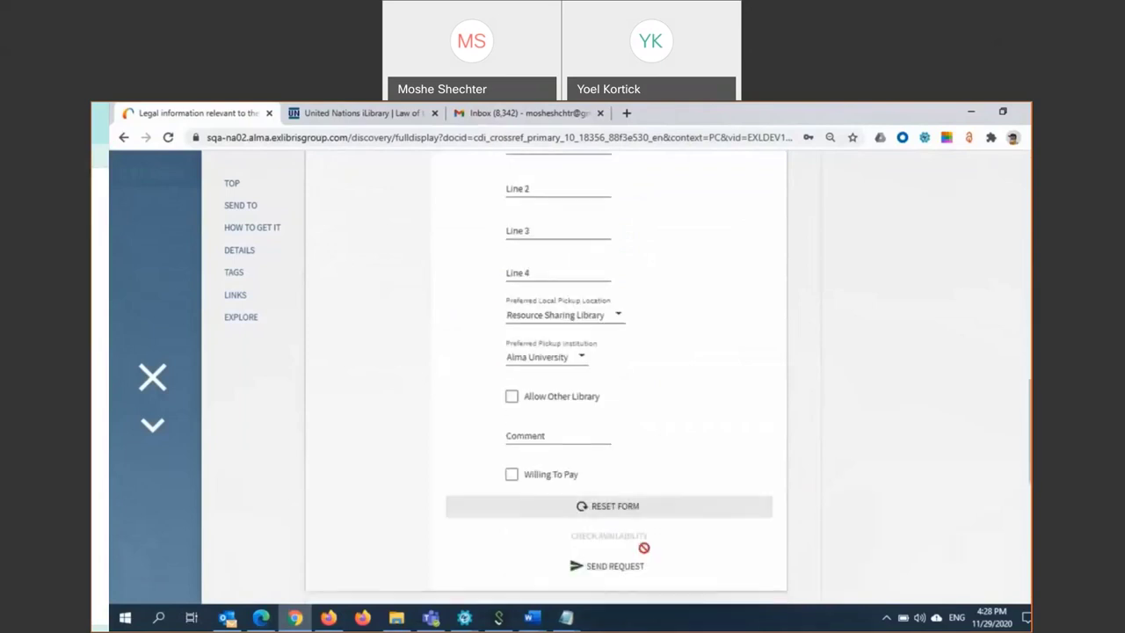
click(638, 566)
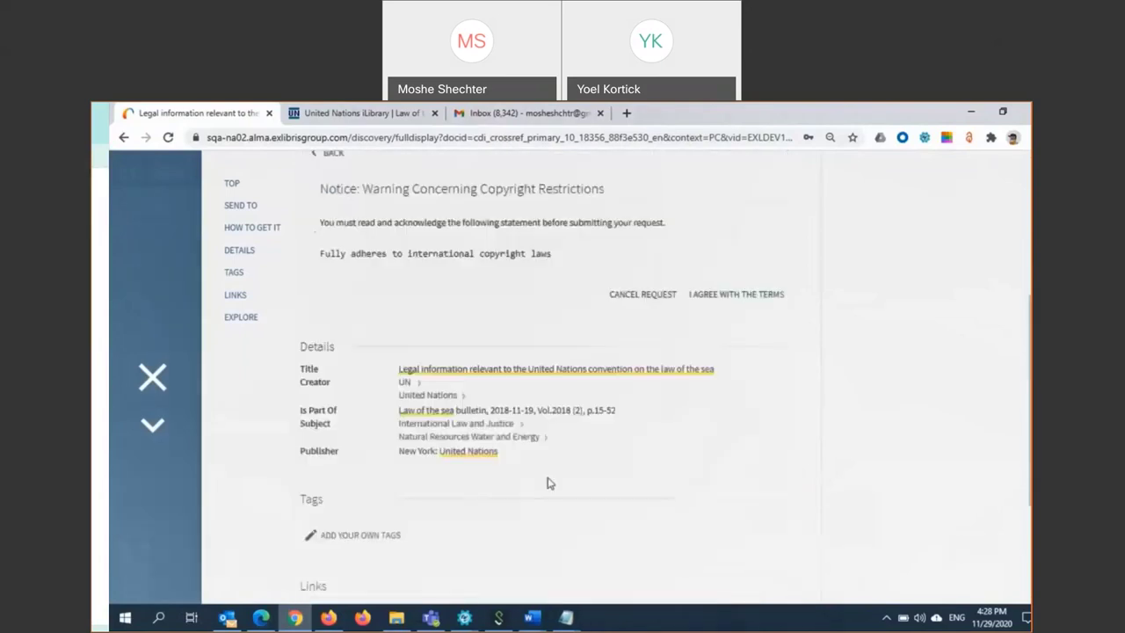
click(734, 376)
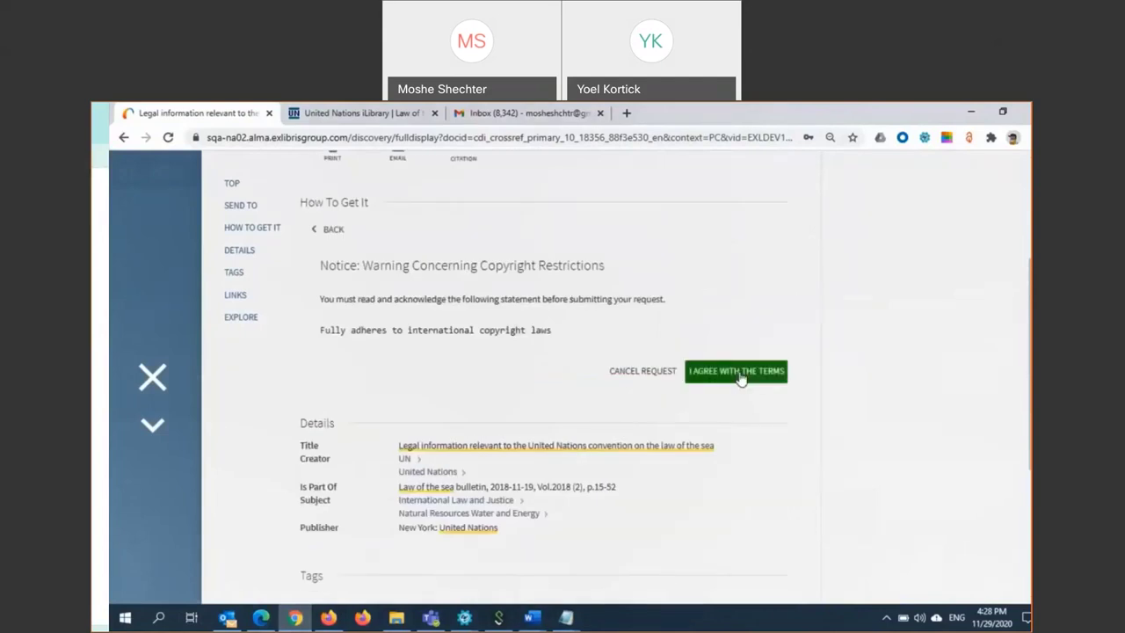
click(739, 376)
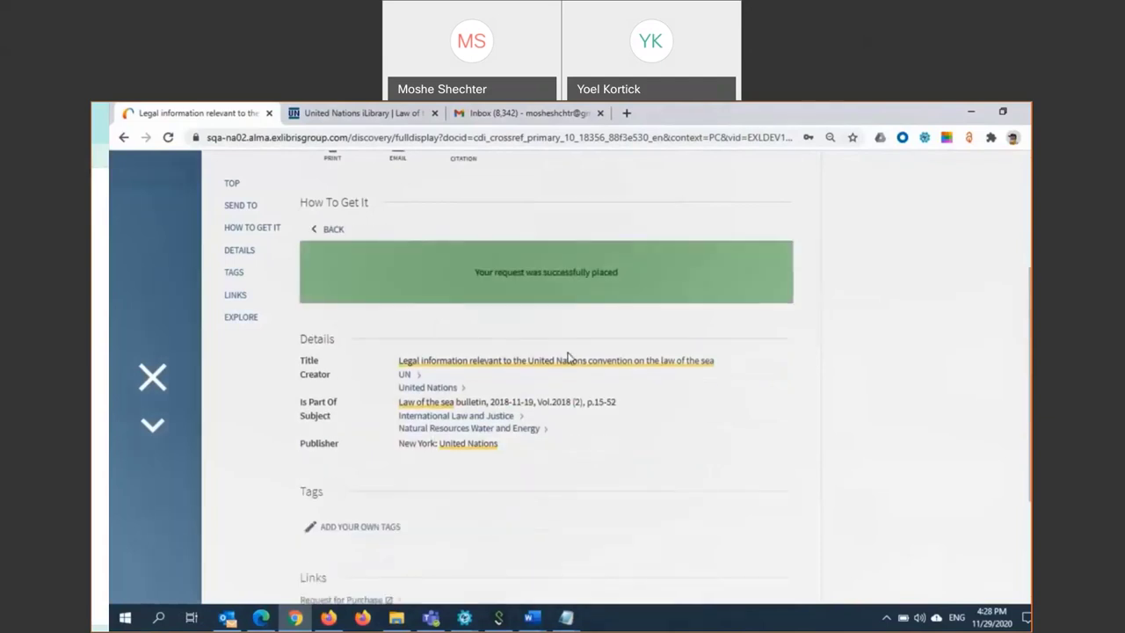
- Switch to Alma, filter the resource sharing borrowing requests to those created today, and check the partner of the new request
click(261, 617)
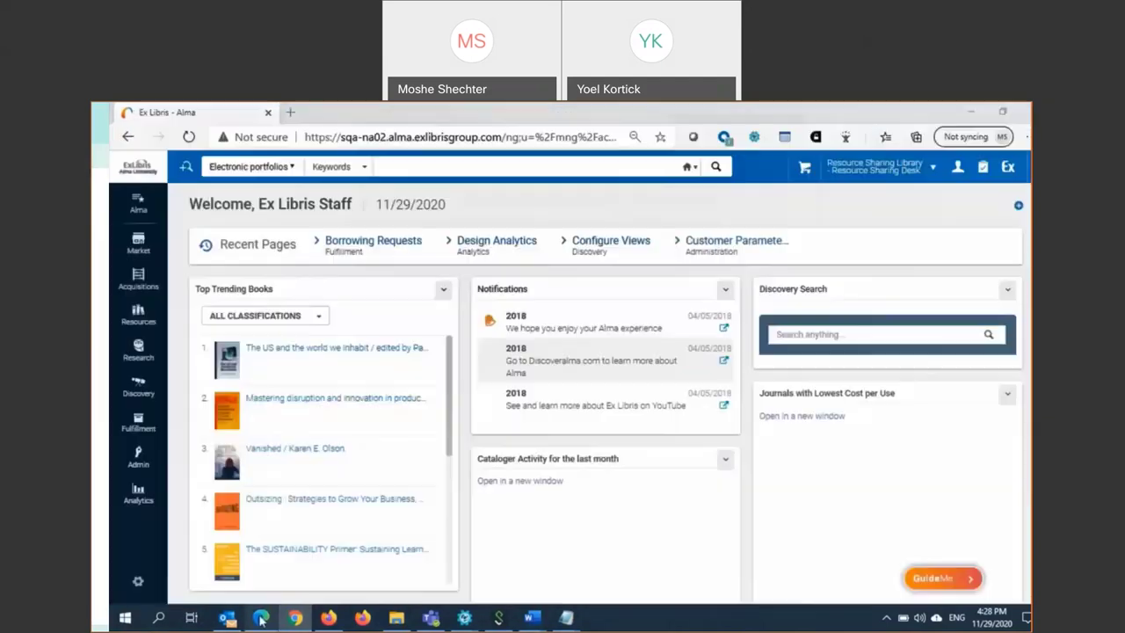
click(387, 246)
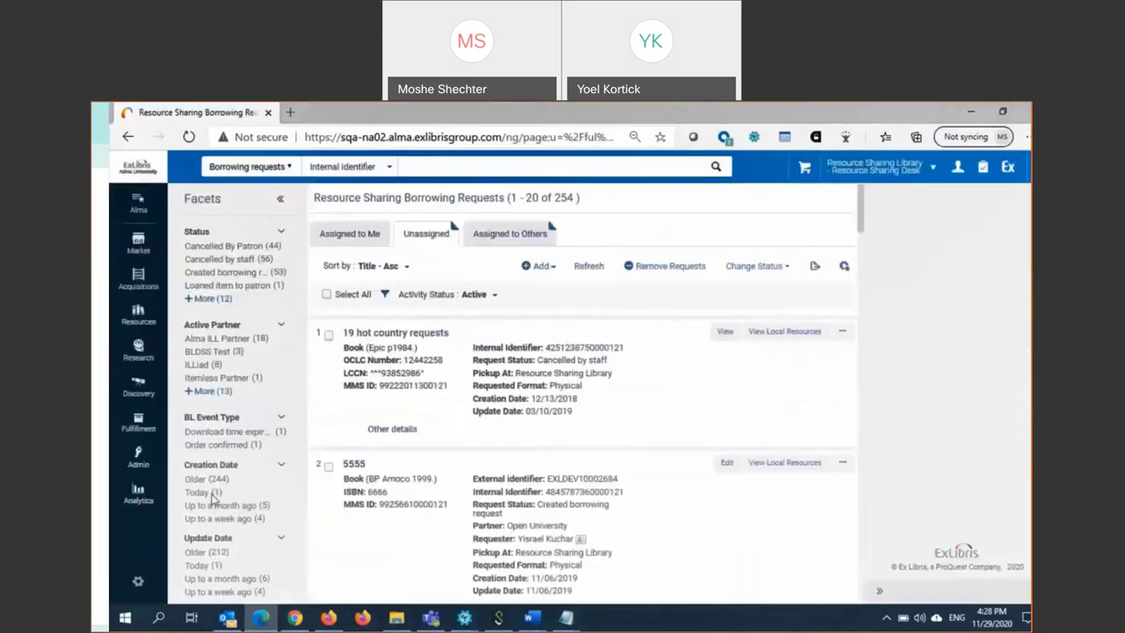
click(207, 493)
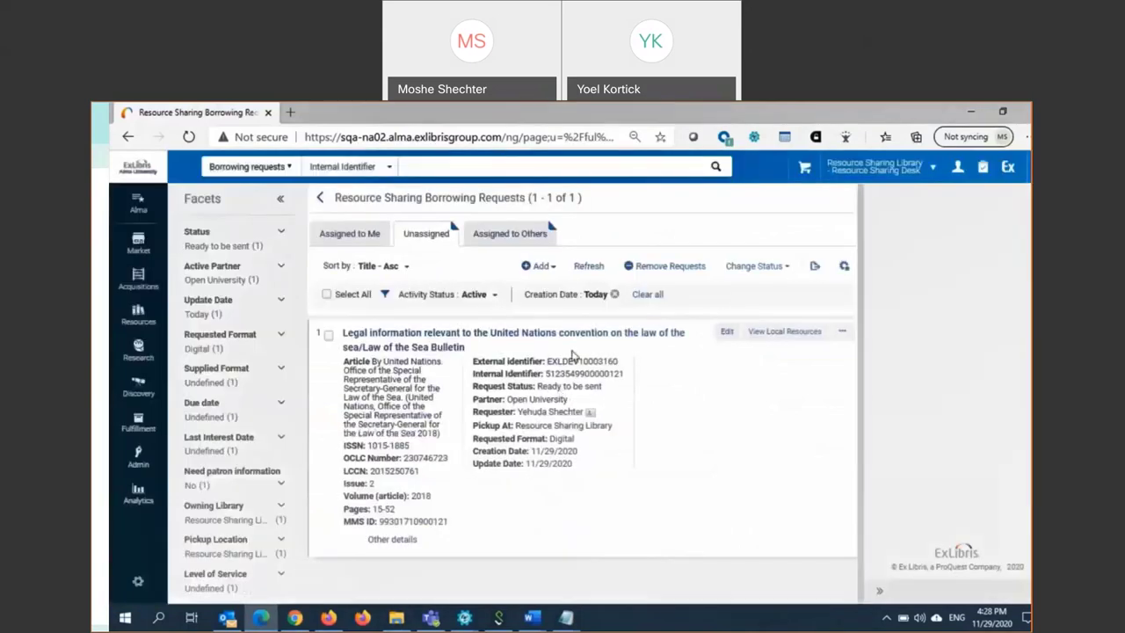
drag(507, 399, 568, 399)
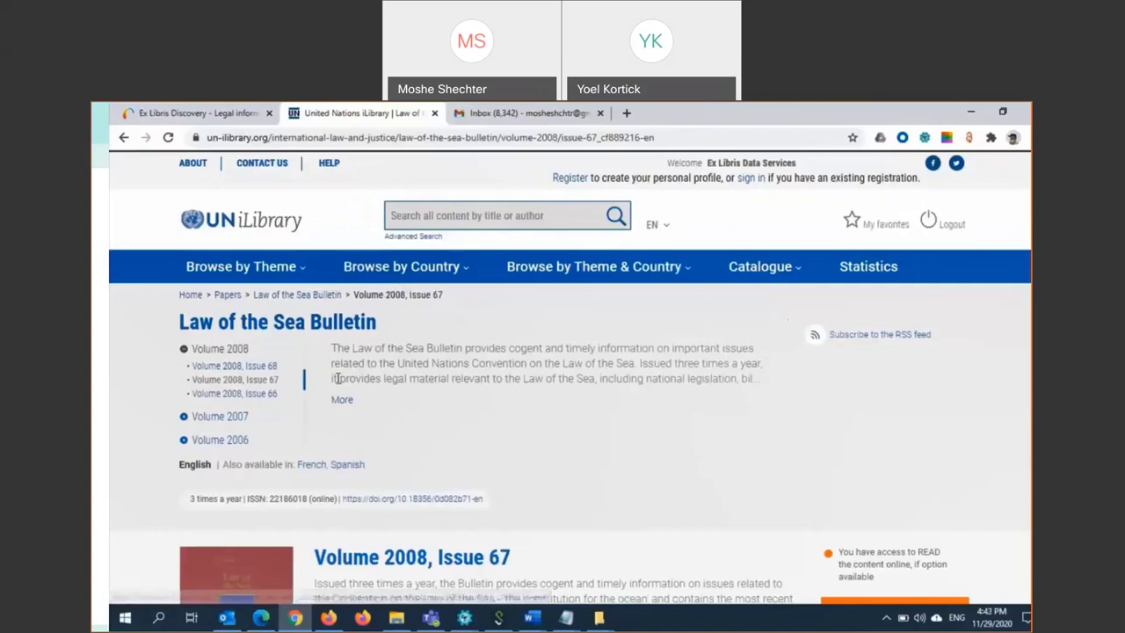
- Open the article "Legal information relevant to the United Nations convention on the law of the sea" from Law of the Sea Bulletin Volume 2008, Issue 67
scroll(349, 379, down, 4)
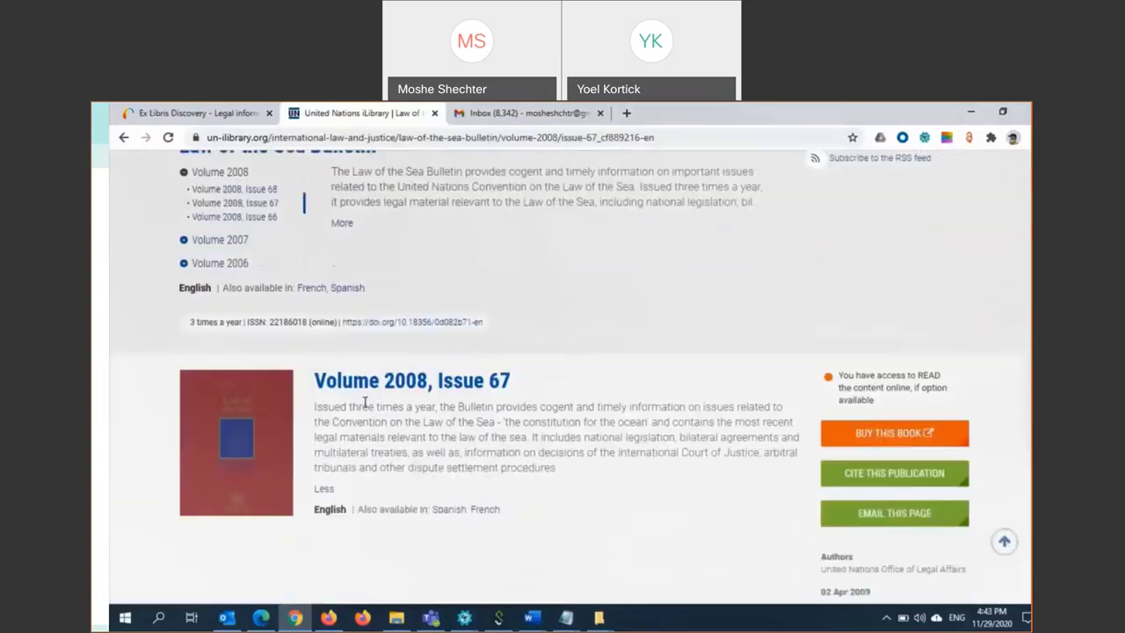
scroll(382, 378, up, 2)
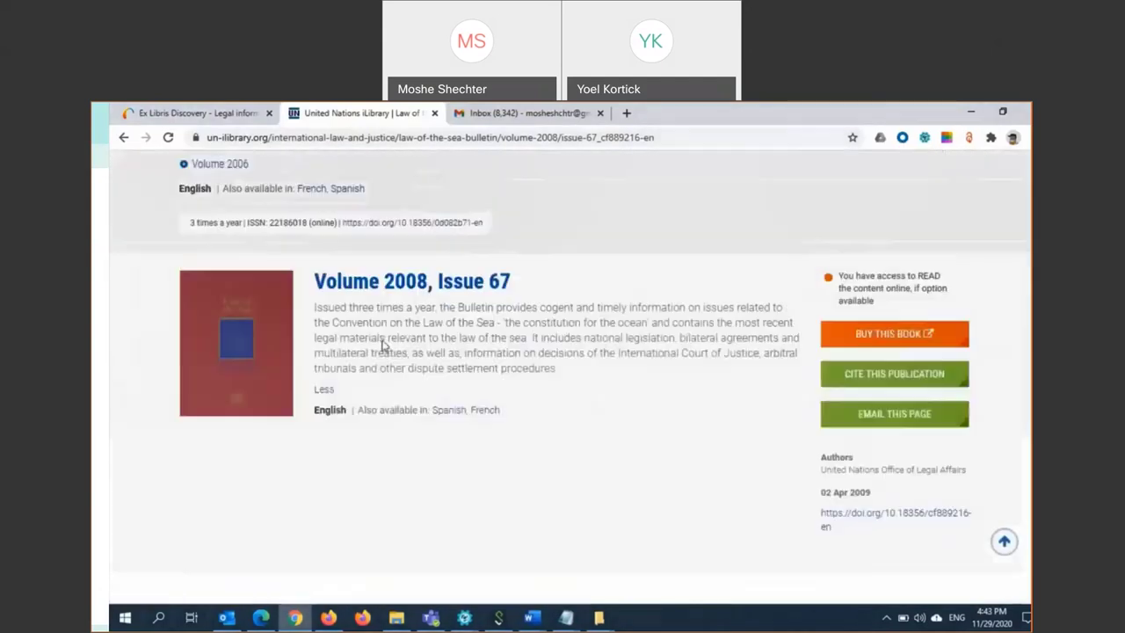
scroll(387, 339, down, 1)
scroll(402, 334, down, 2)
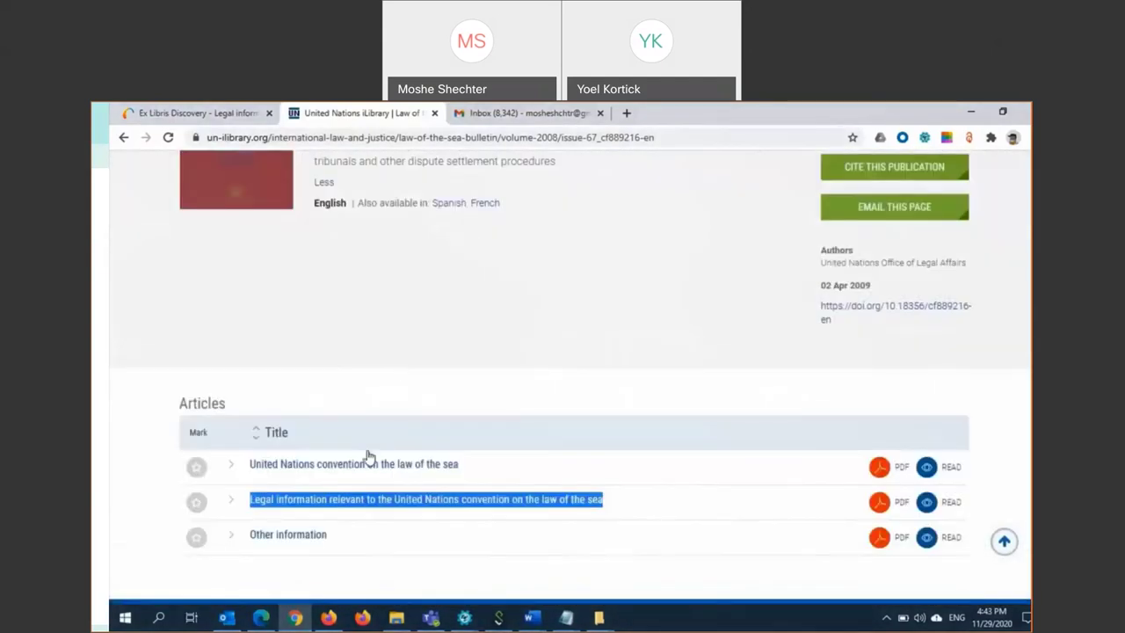
click(583, 508)
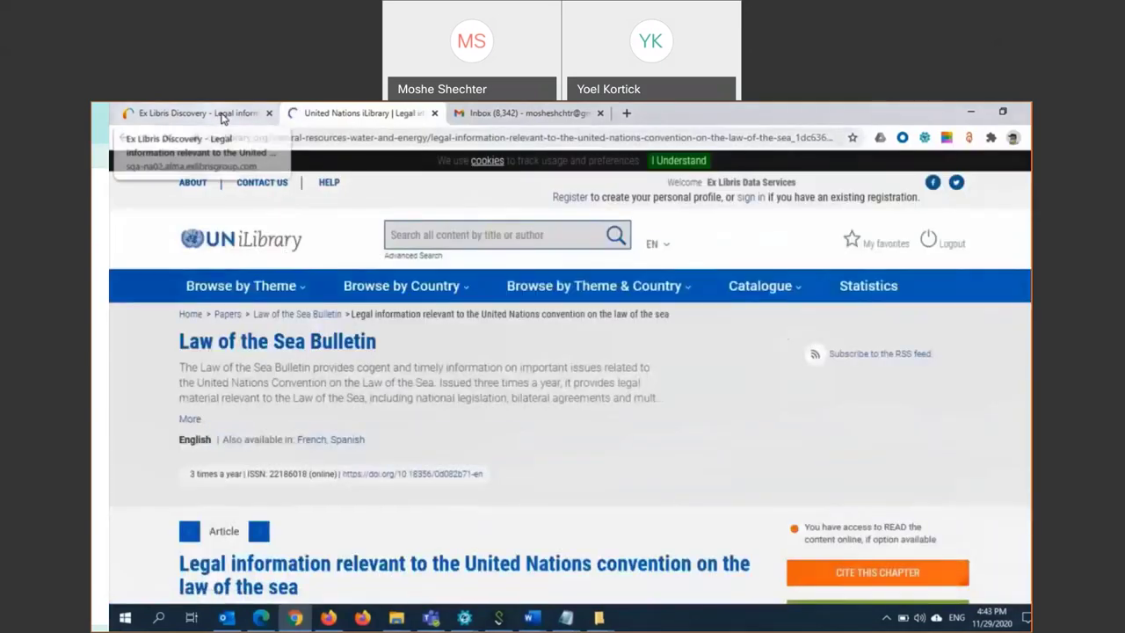
- Return to the Primo search, change the start and end date years to 2008, and rerun the search for the law of the sea article
click(219, 113)
triple_click(386, 326)
key(End)
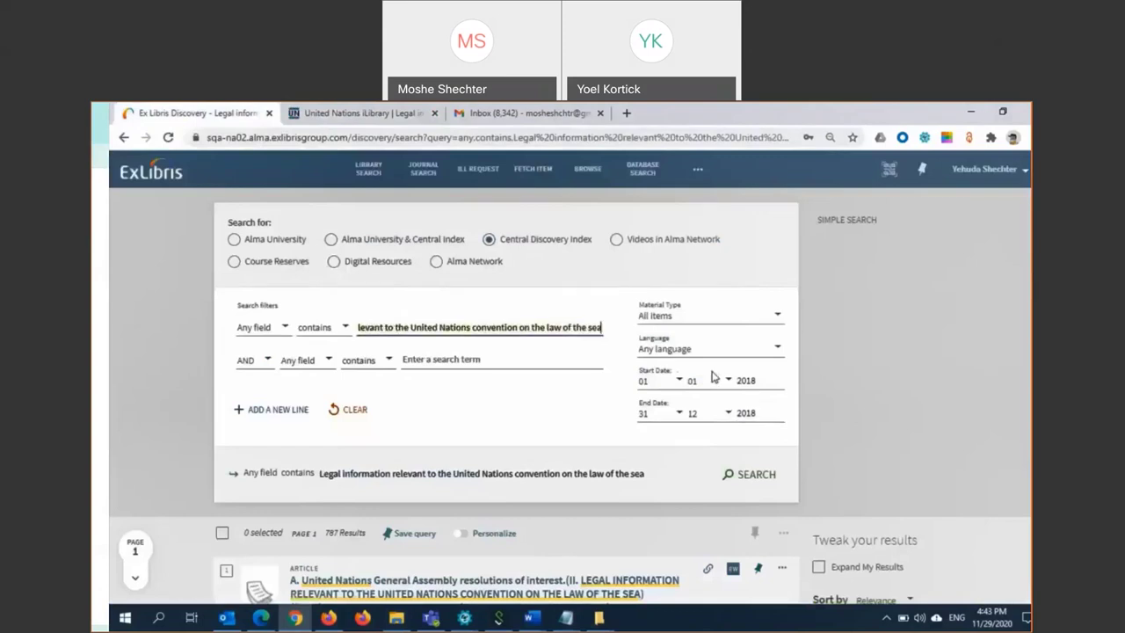
click(766, 379)
text(2008)
click(749, 413)
text(200)
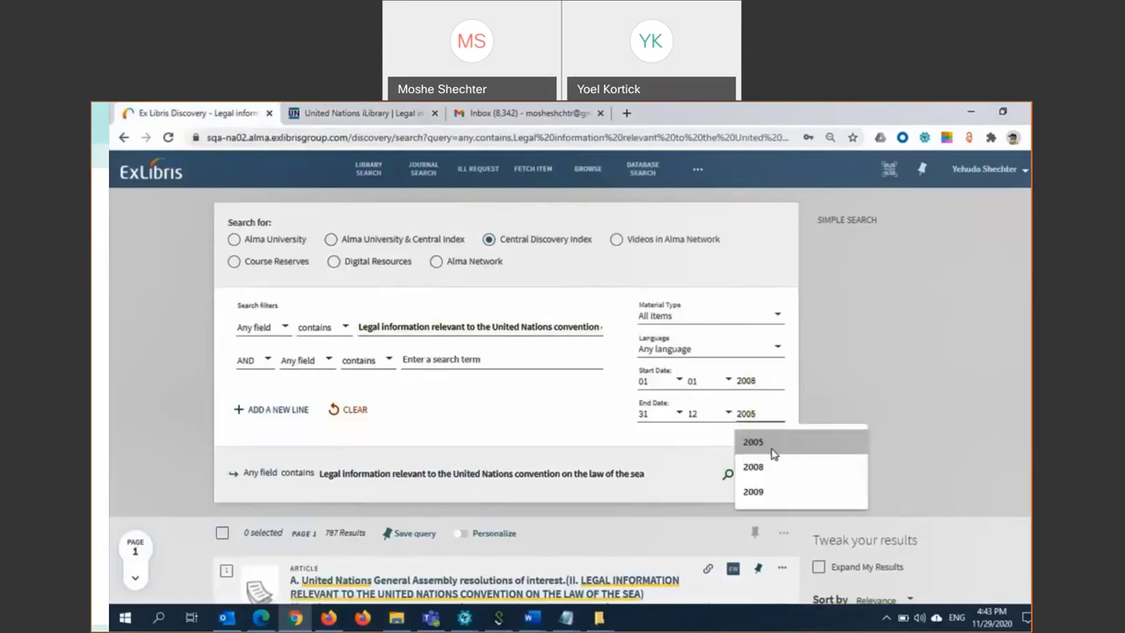
text(8)
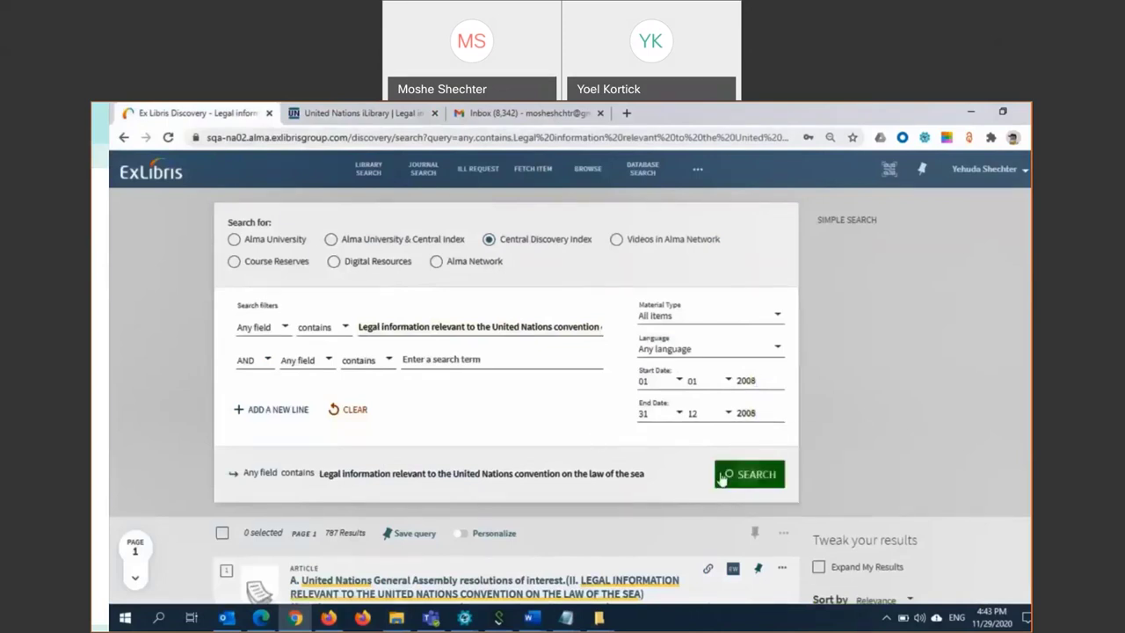
click(721, 477)
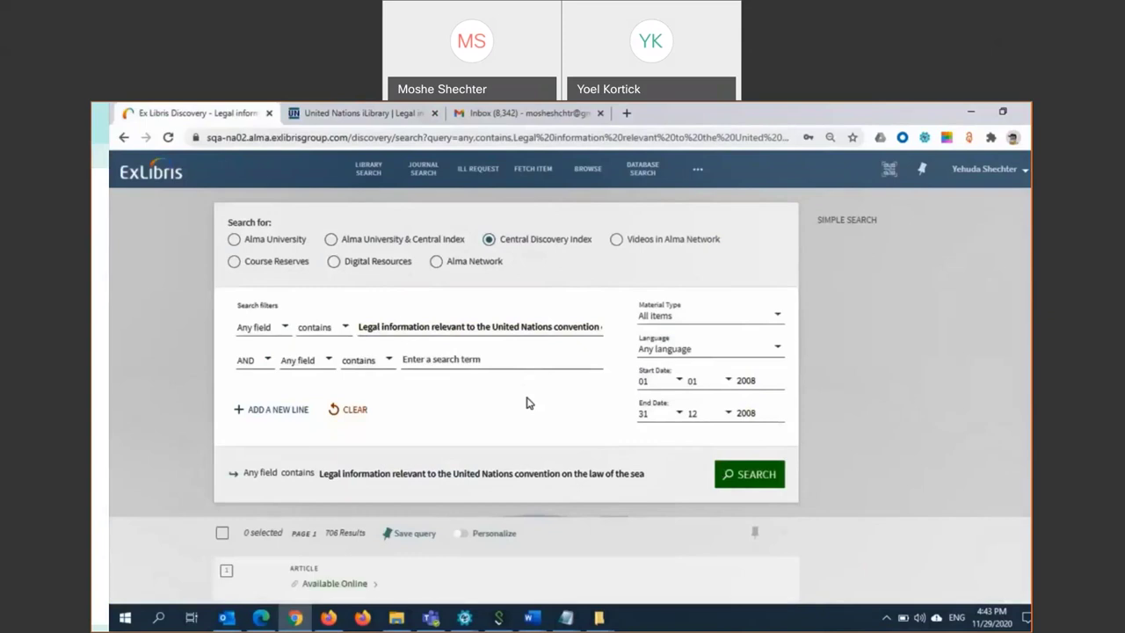
- Open the first article in the 2008 search results and bring up its Resource Sharing request form
scroll(525, 402, down, 2)
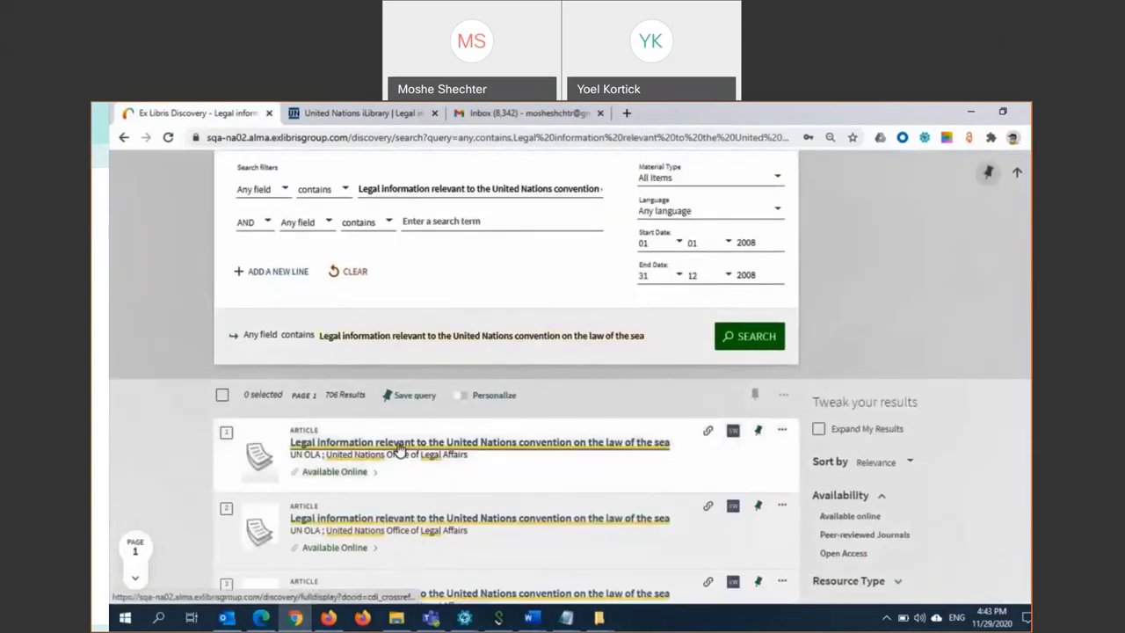
click(399, 446)
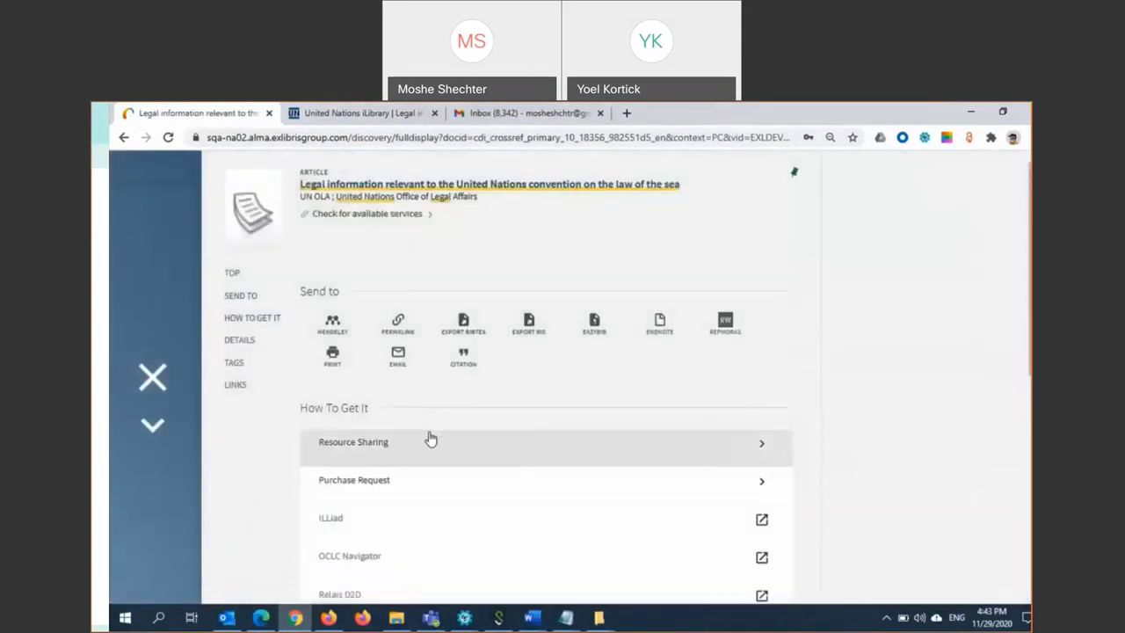
click(390, 443)
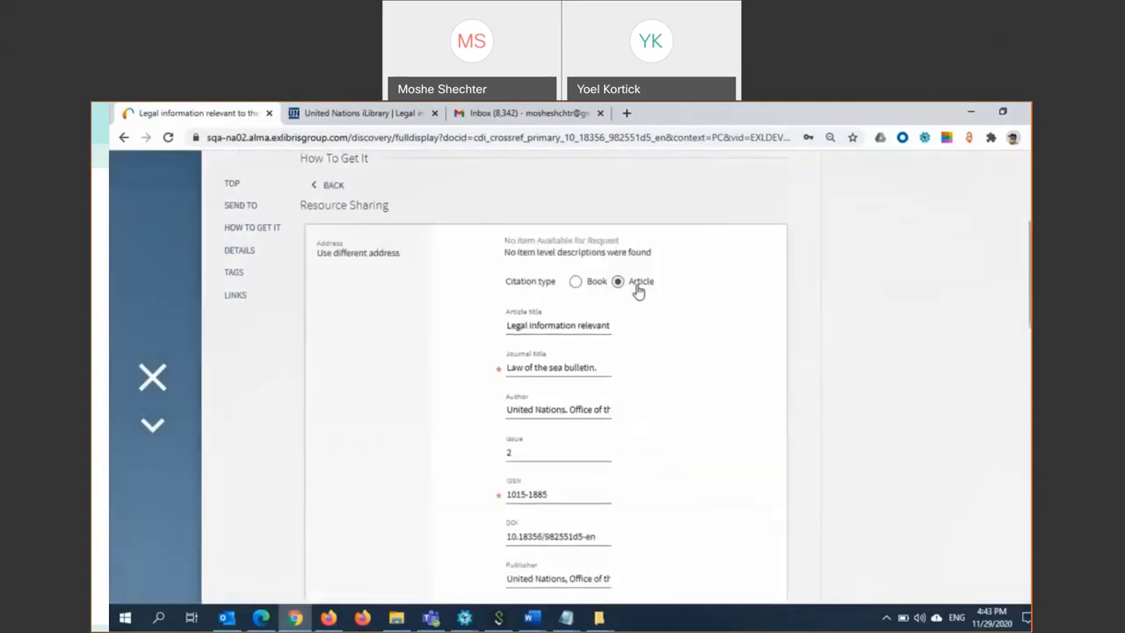
- Review the prefilled 2008 article details, send the digital-format resource sharing request, and agree to the copyright terms
scroll(576, 354, down, 3)
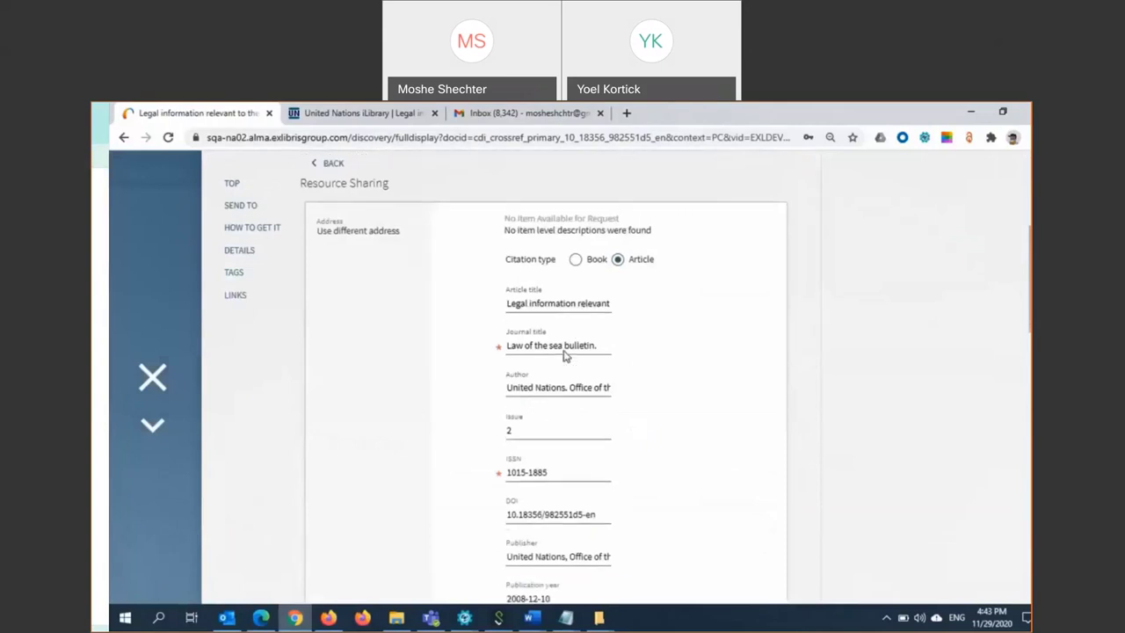
scroll(565, 359, down, 1)
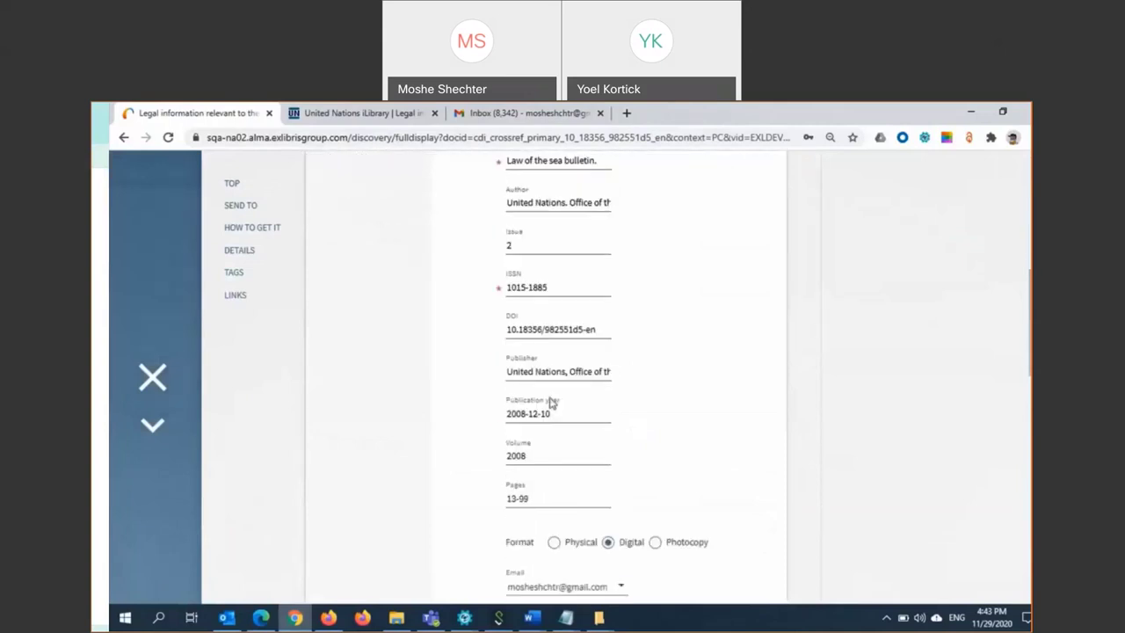
scroll(554, 431, down, 3)
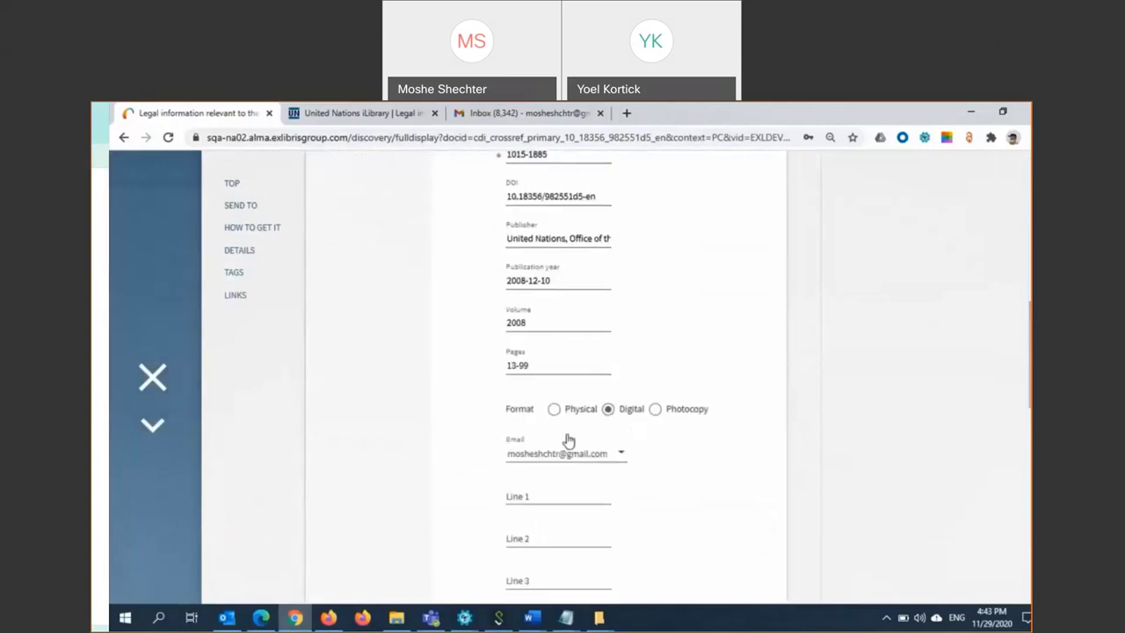
scroll(610, 466, down, 5)
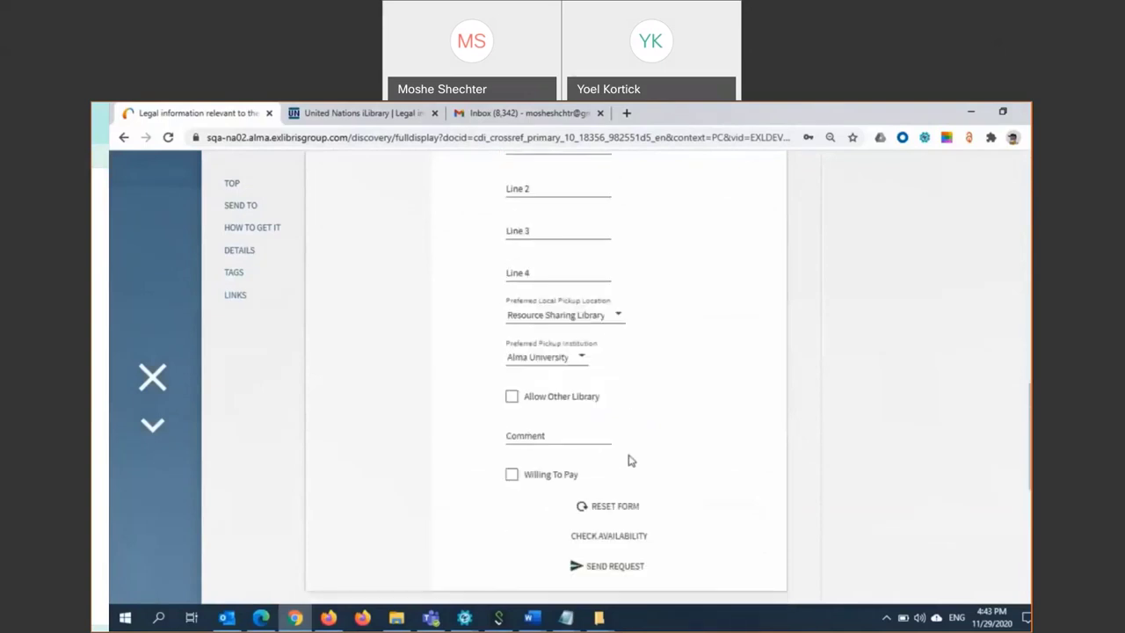
scroll(629, 460, down, 3)
click(612, 360)
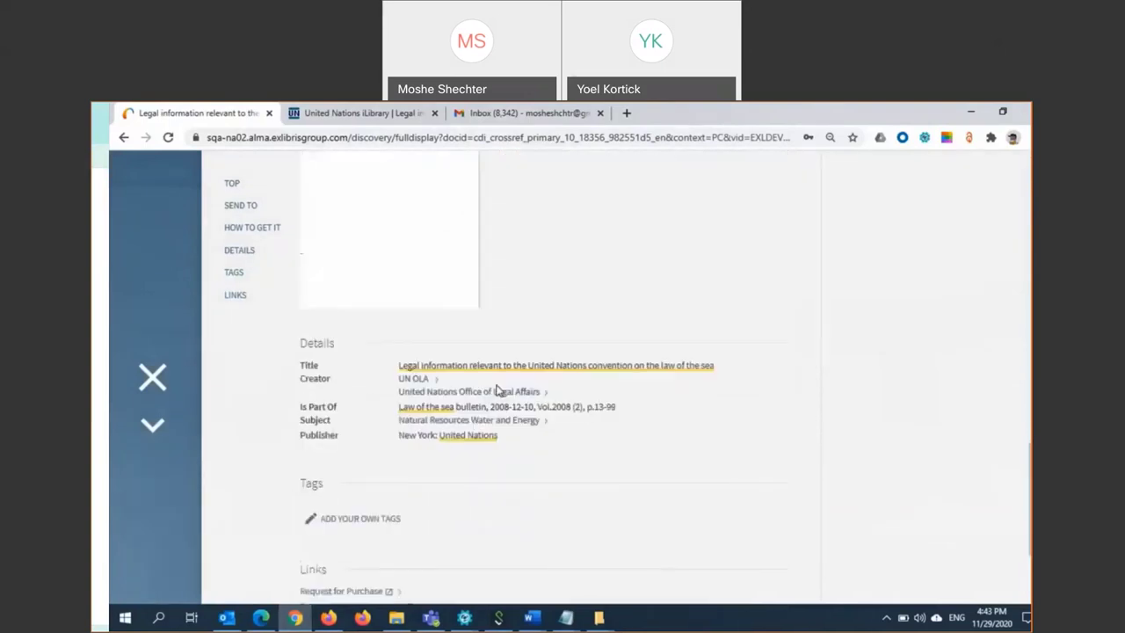
click(729, 370)
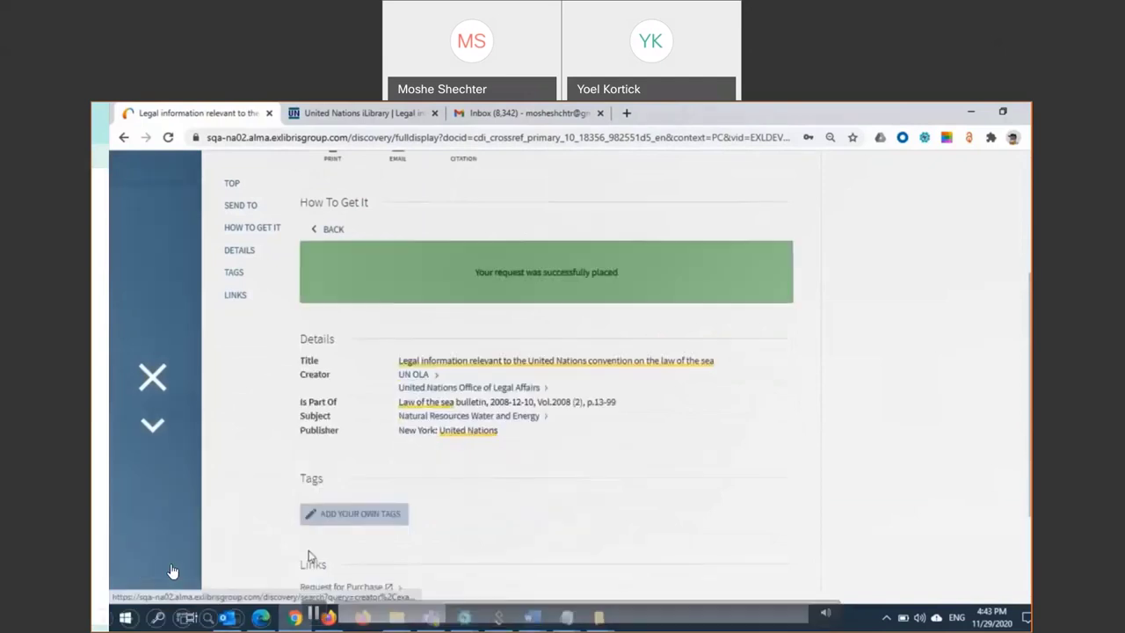
- Switch to Alma, refresh the borrowing requests list, and examine the other details of the volume 2018 request
click(261, 617)
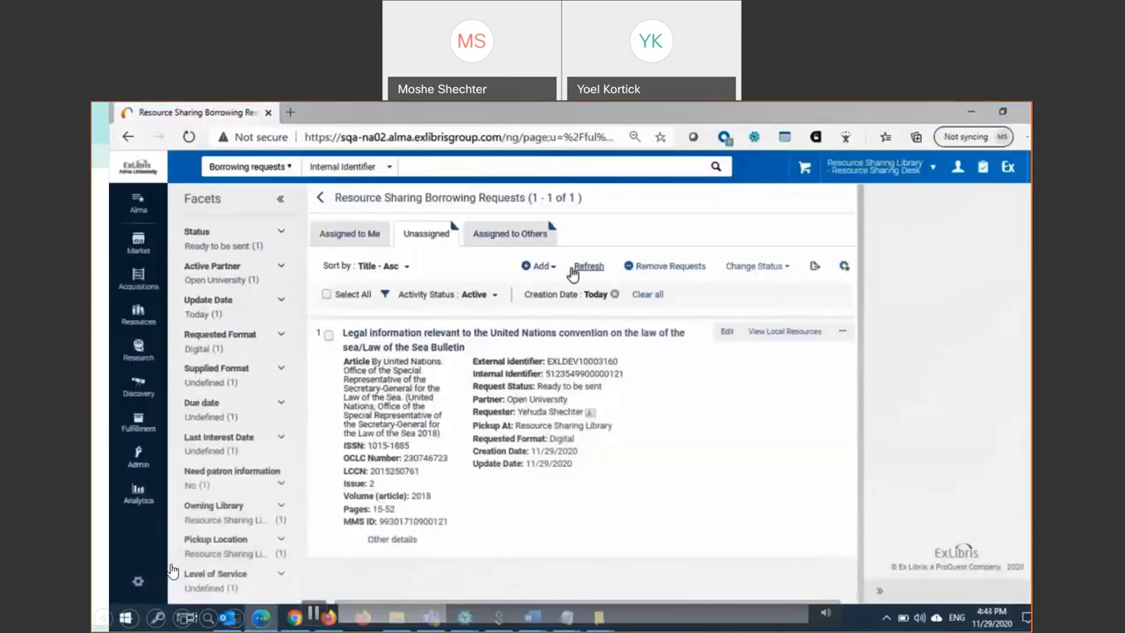
click(588, 266)
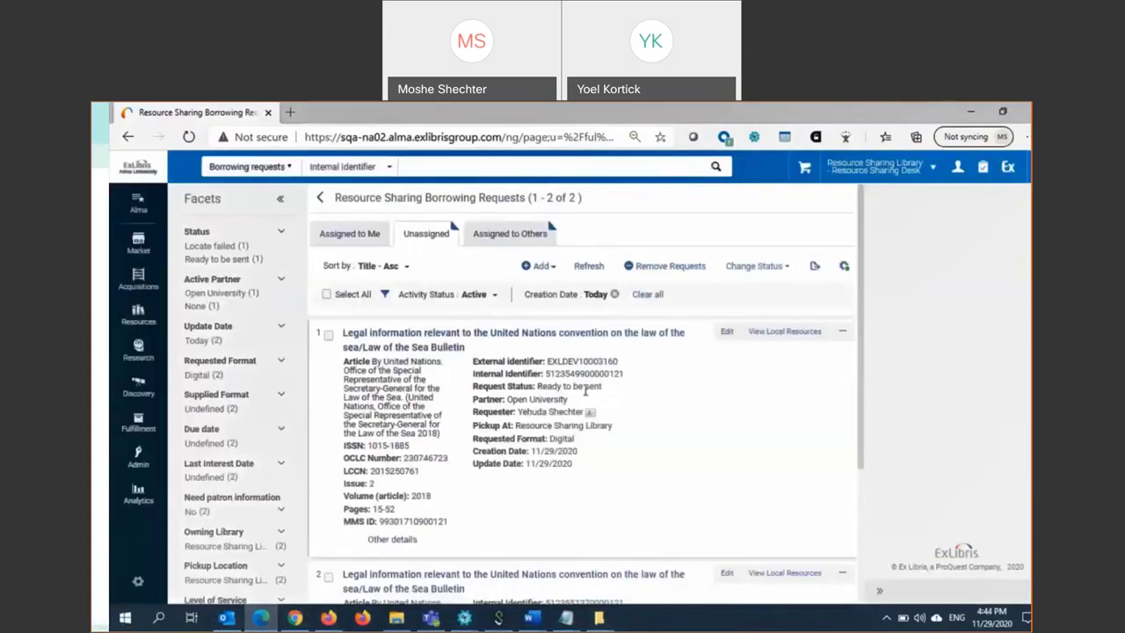
click(401, 544)
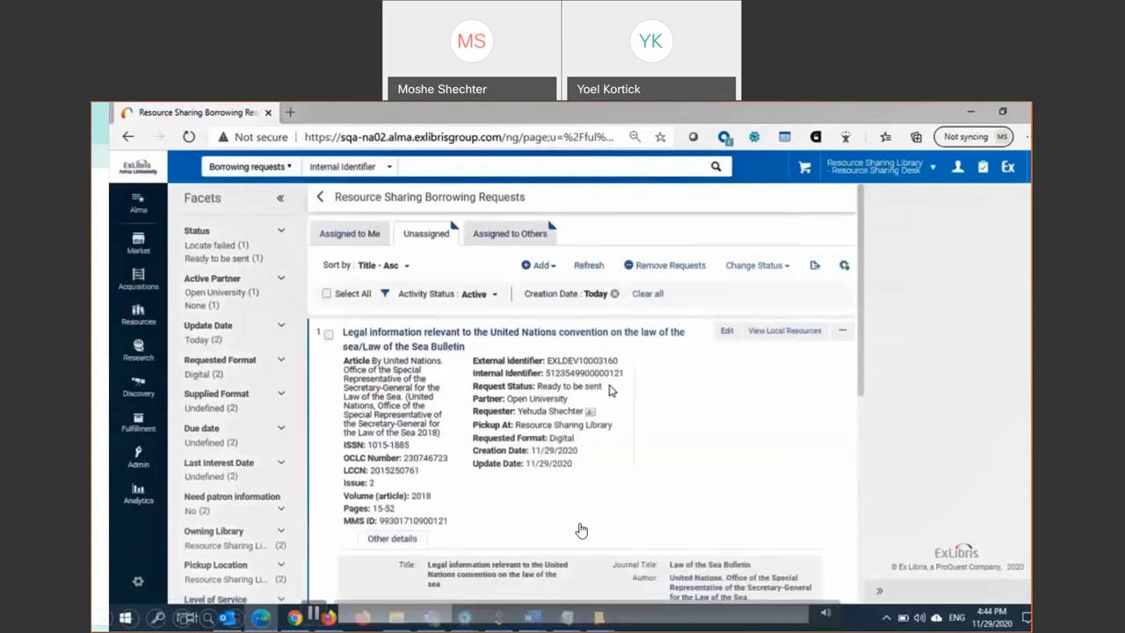
scroll(581, 530, down, 2)
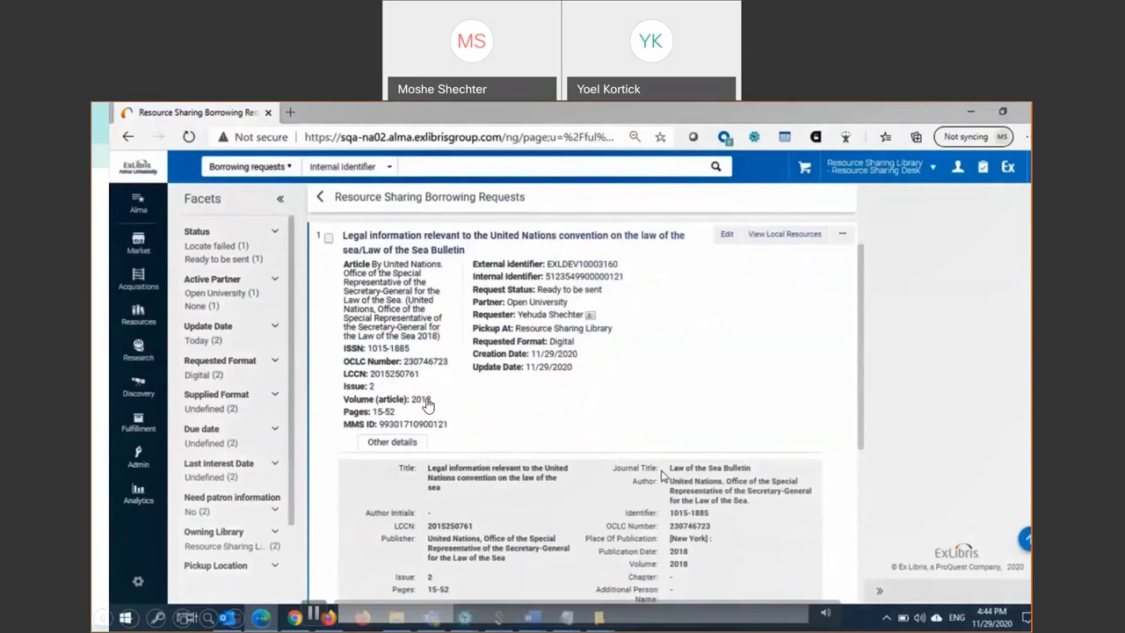
scroll(677, 440, down, 1)
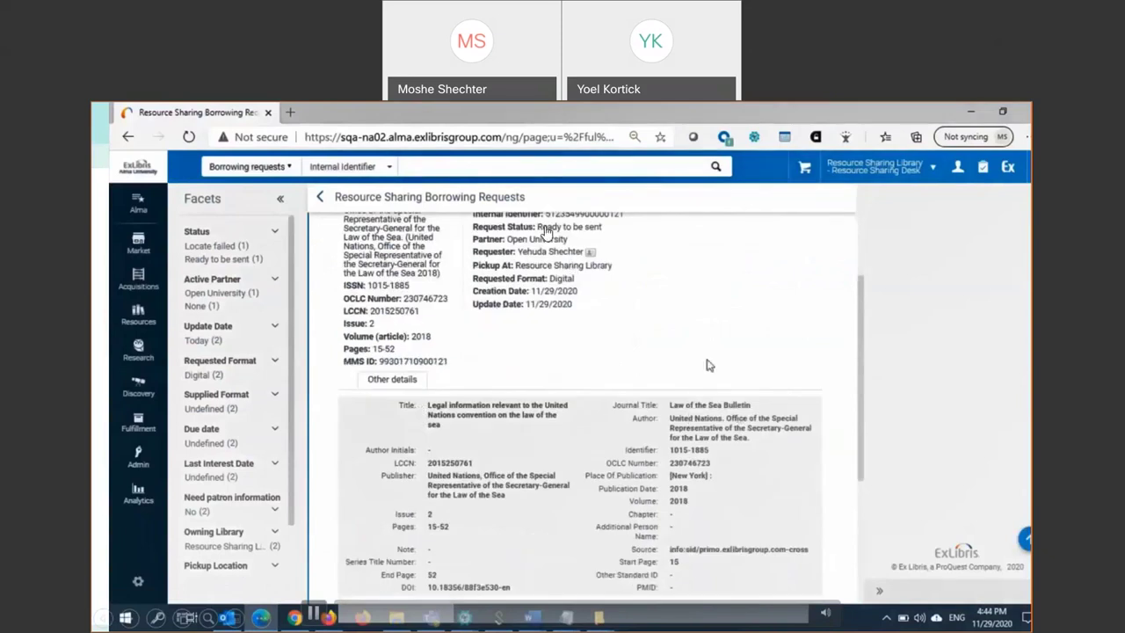
scroll(708, 365, down, 1)
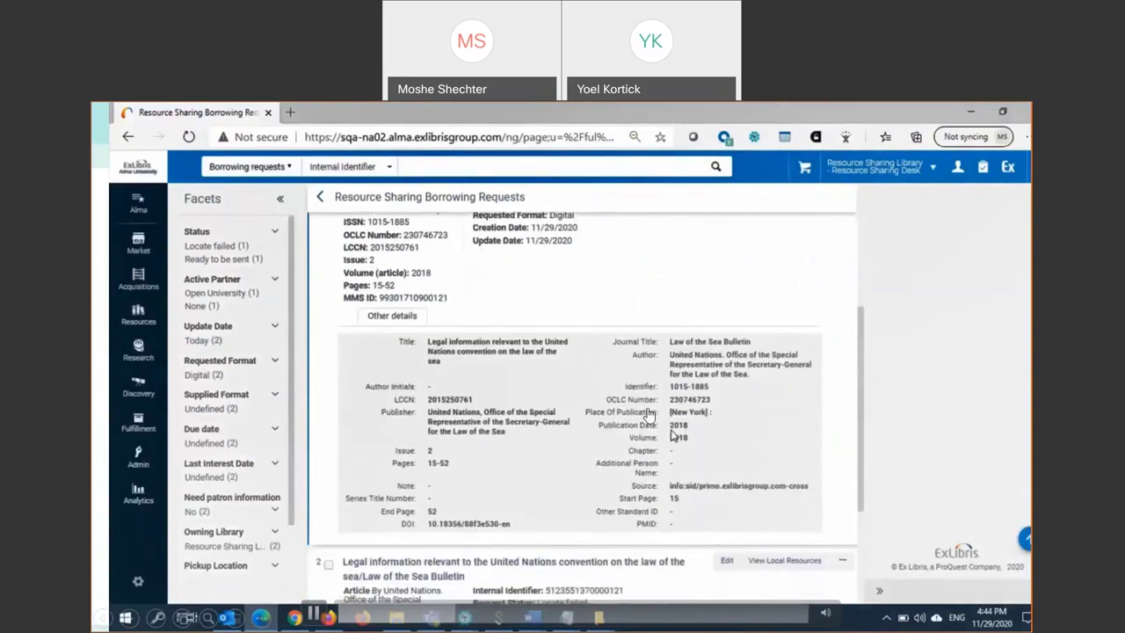
scroll(725, 422, up, 1)
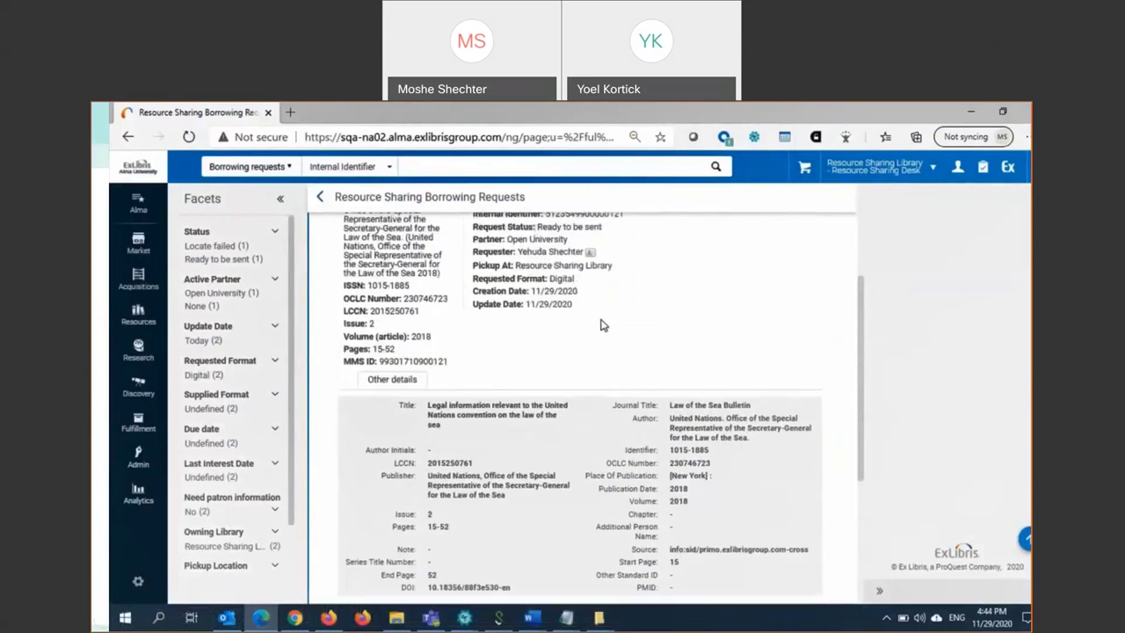
- Expand the other details of the volume 2008 borrowing request and check its status and journal title
scroll(601, 325, down, 4)
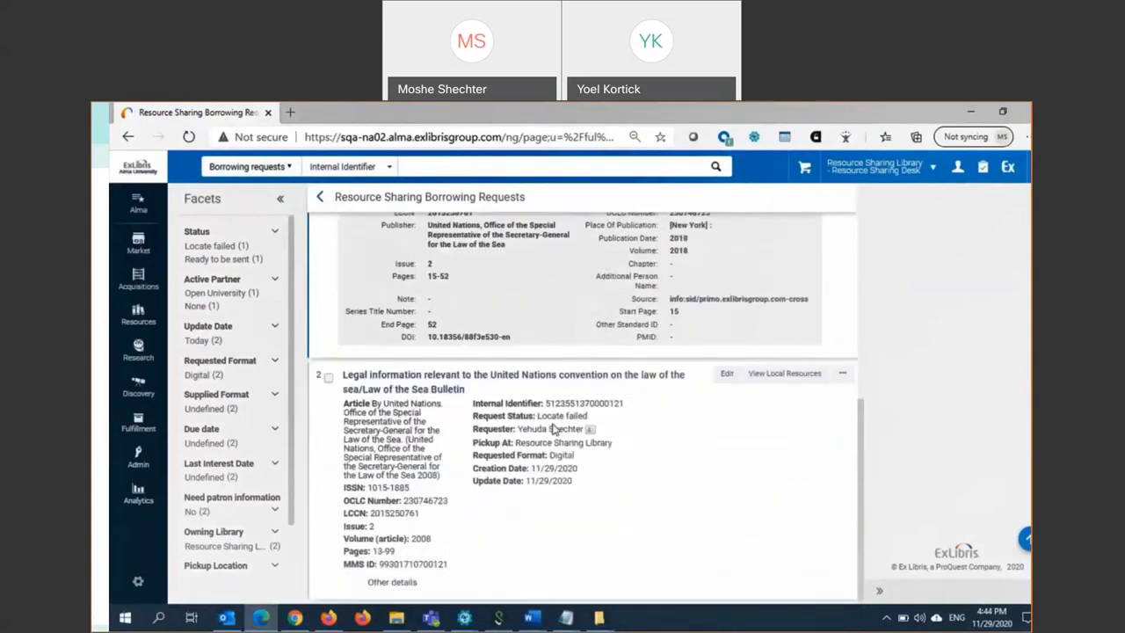
click(392, 581)
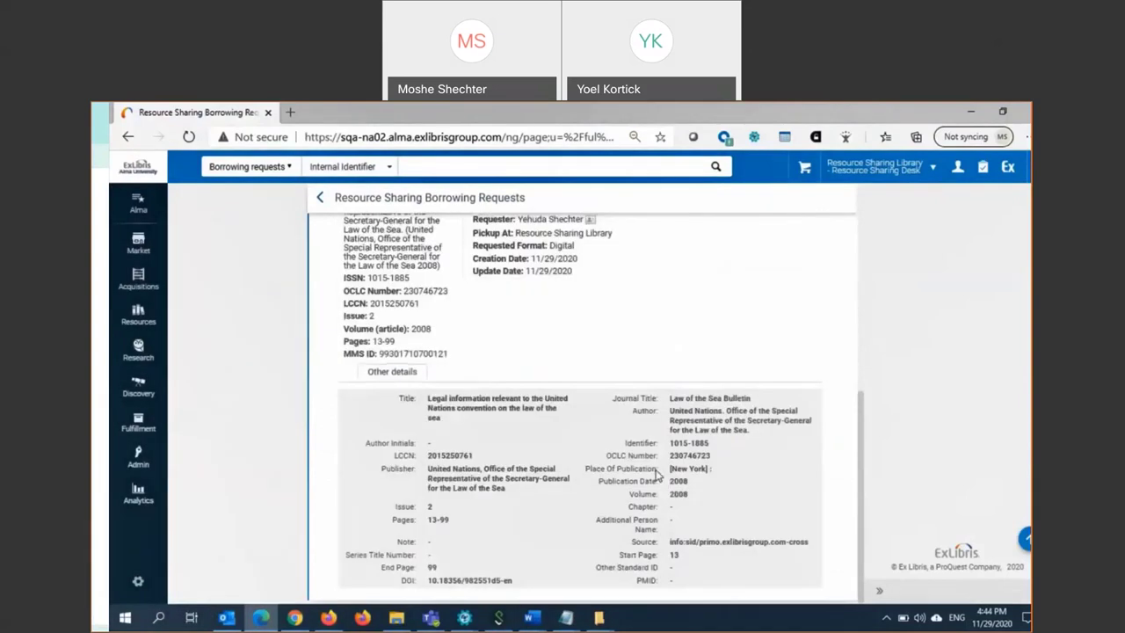
drag(671, 397, 748, 398)
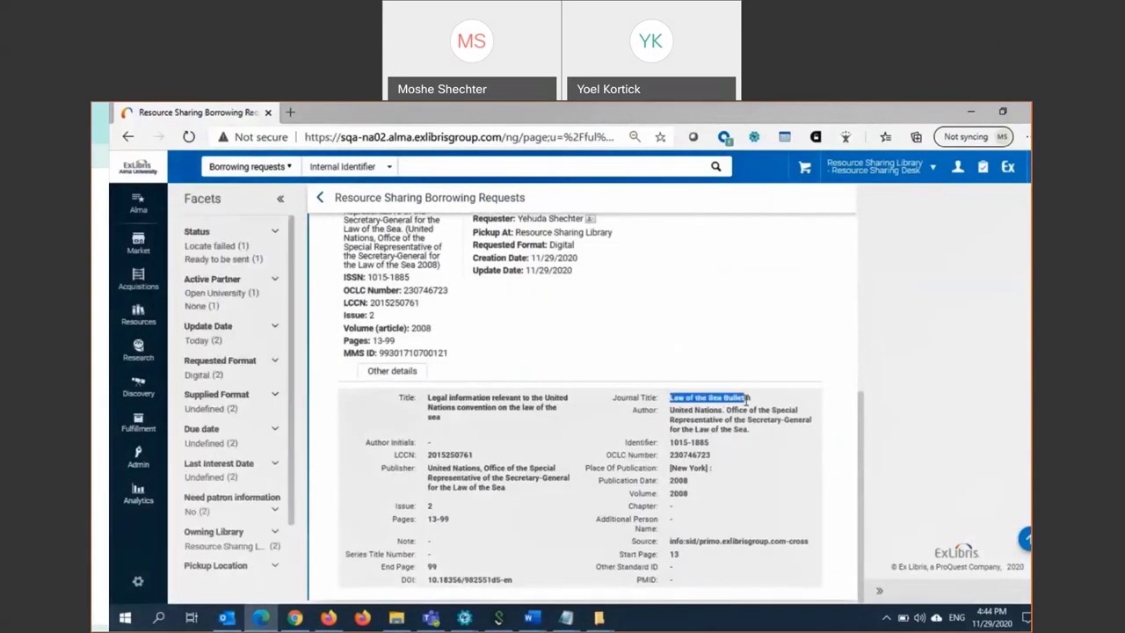
scroll(474, 439, up, 3)
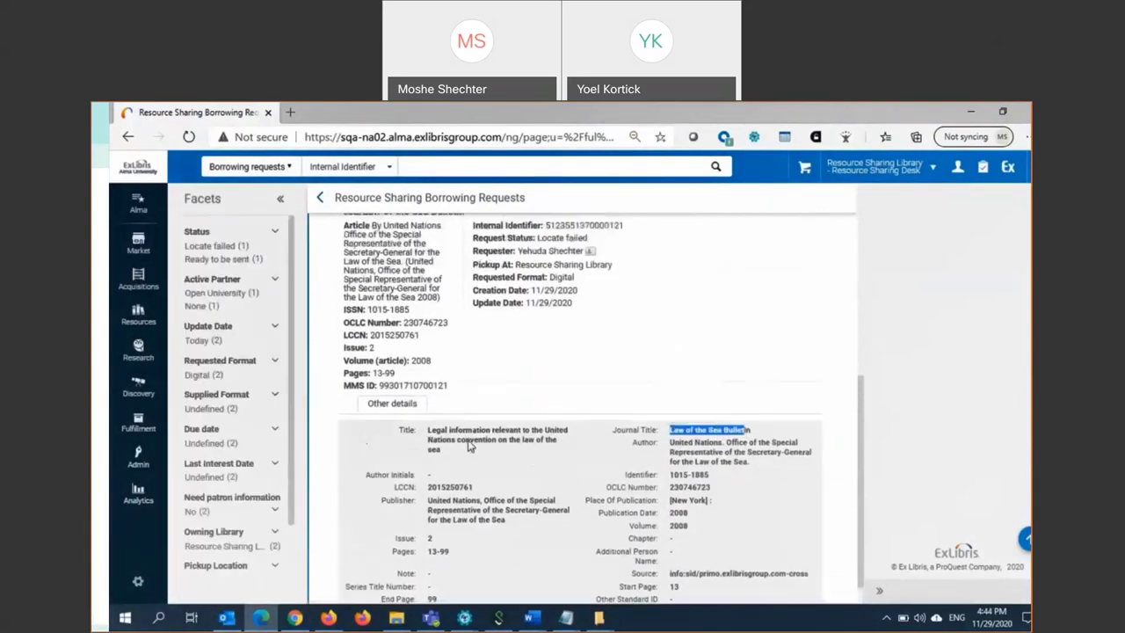
scroll(470, 444, up, 3)
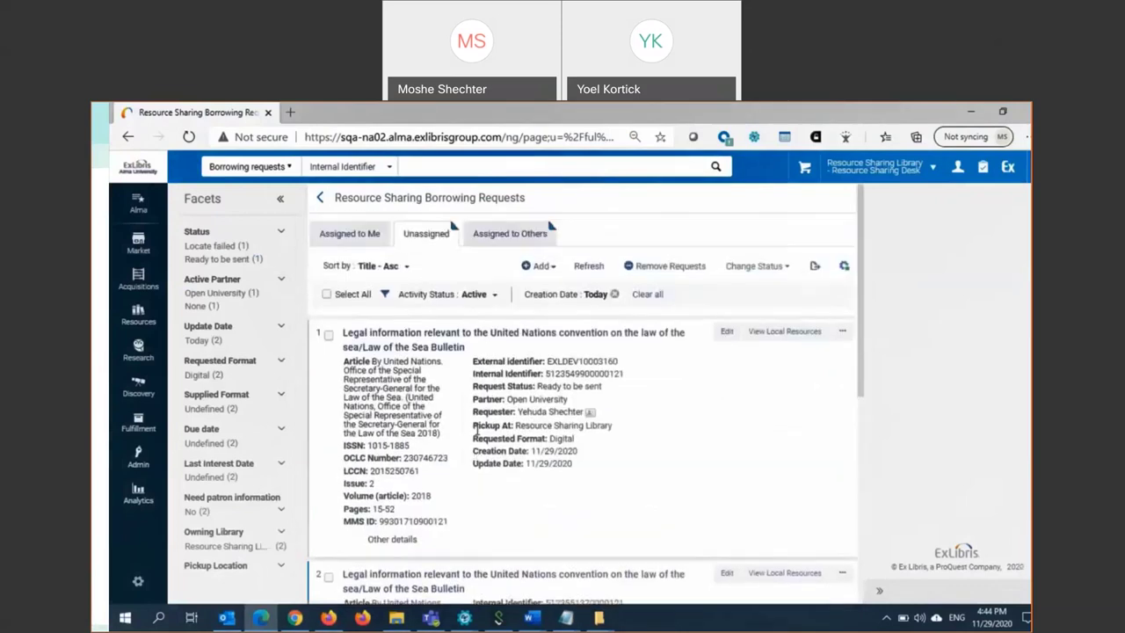
- Compare the publication date, volume and page details of the first and second borrowing requests
scroll(559, 455, down, 2)
click(397, 414)
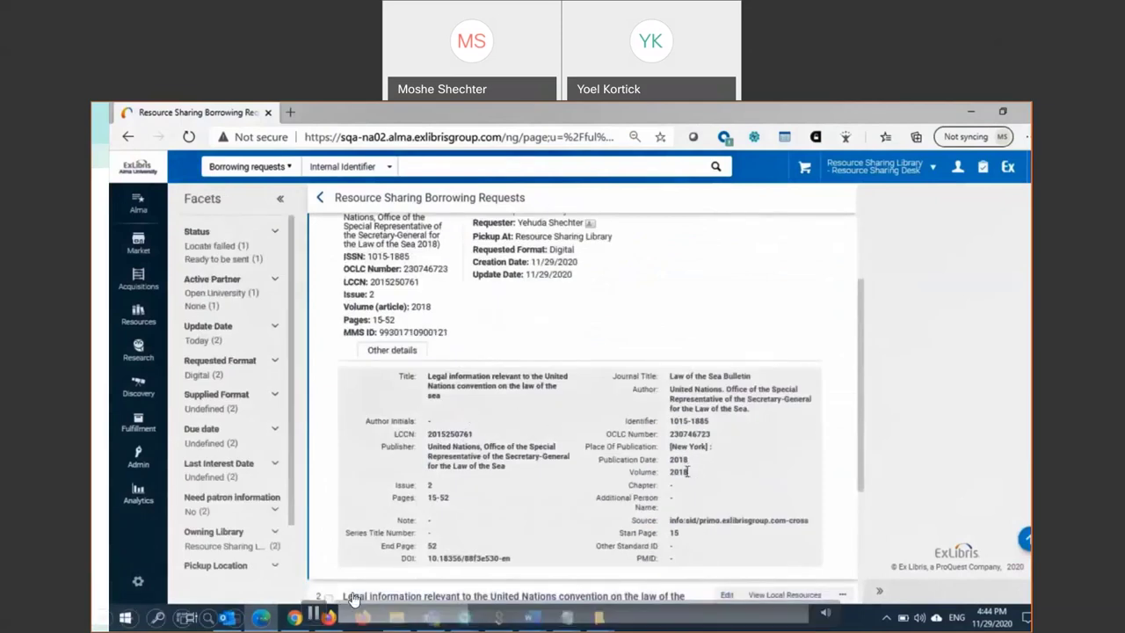
scroll(686, 471, down, 2)
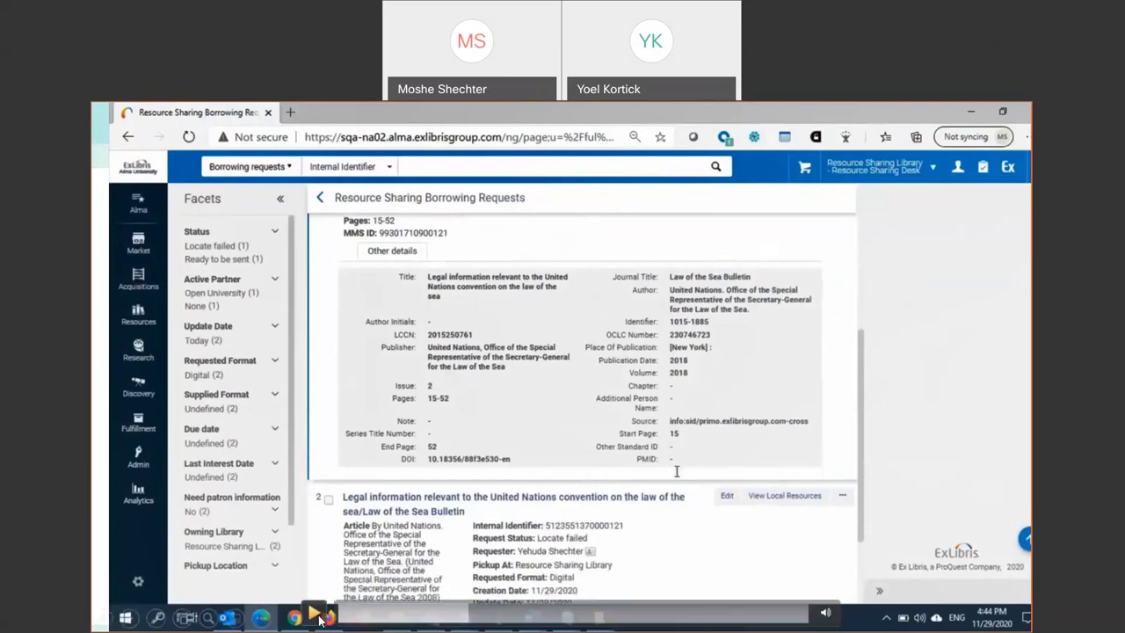
scroll(677, 471, down, 3)
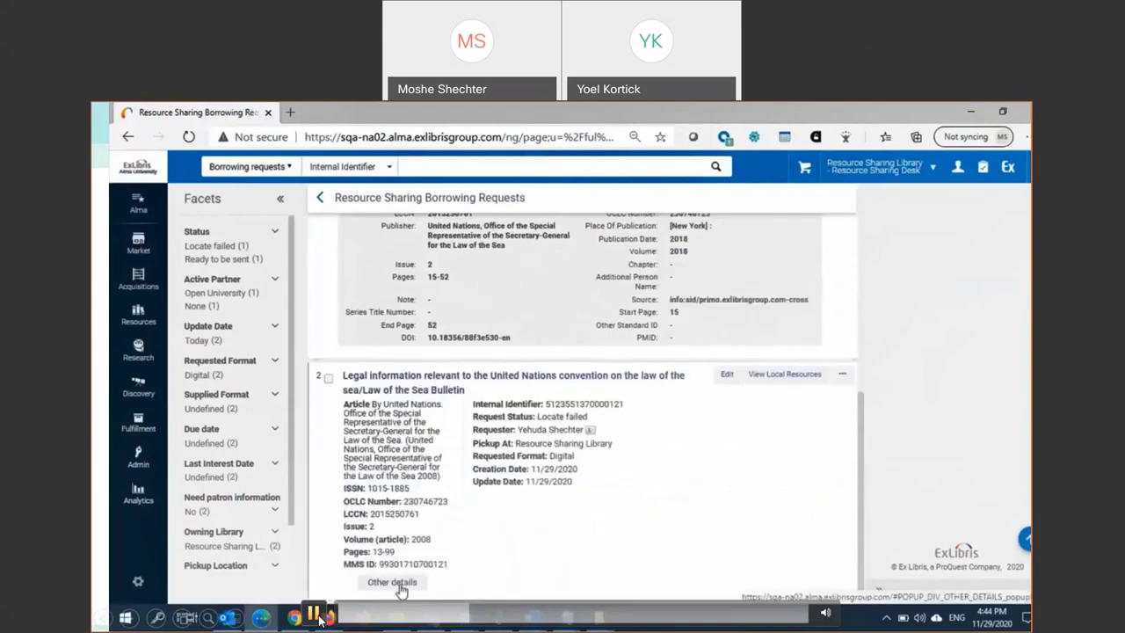
click(397, 583)
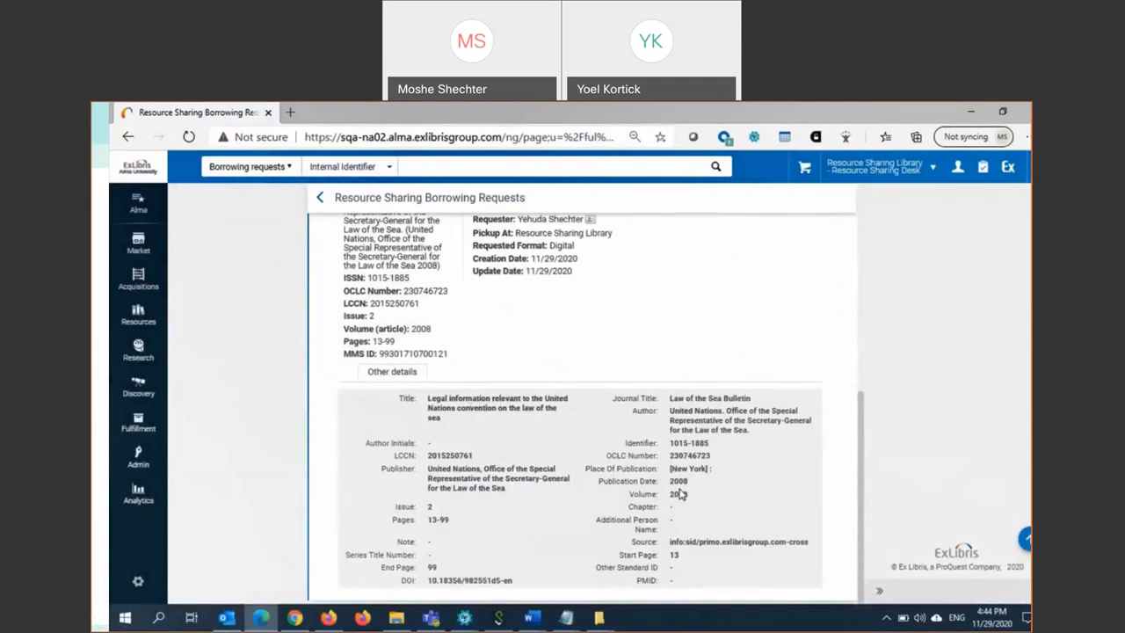
scroll(667, 488, up, 1)
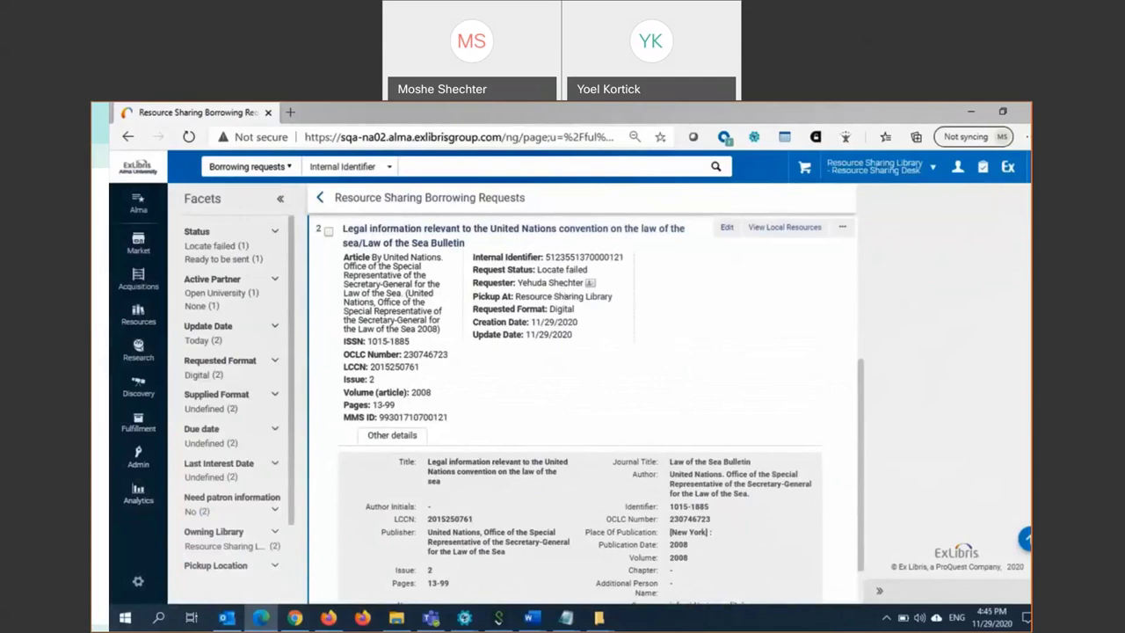
scroll(629, 412, up, 1)
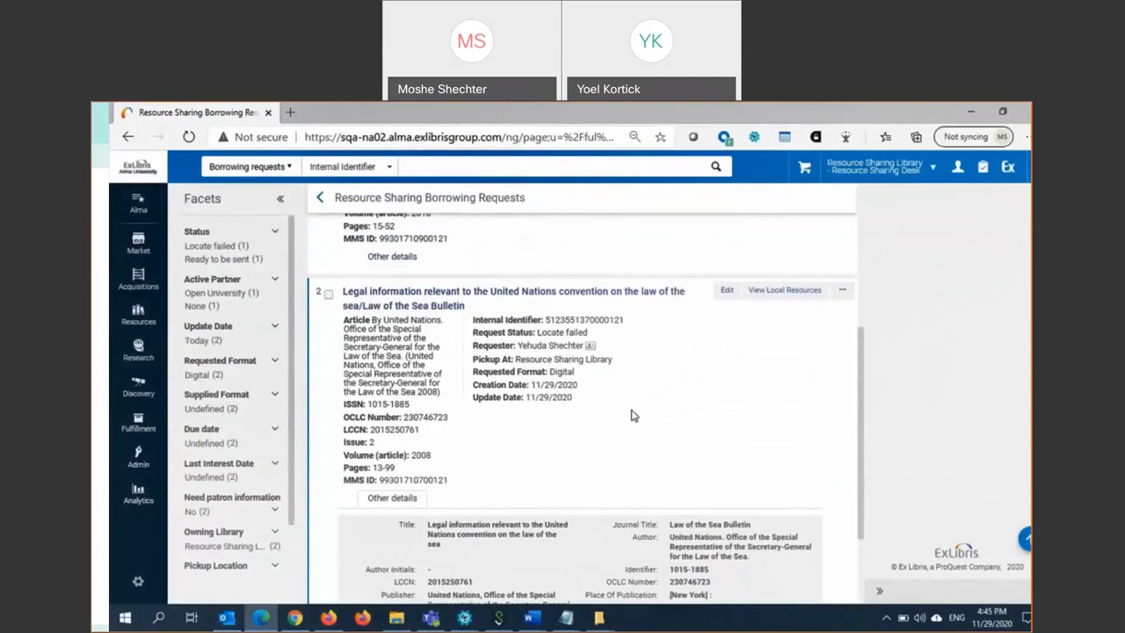
scroll(633, 416, down, 2)
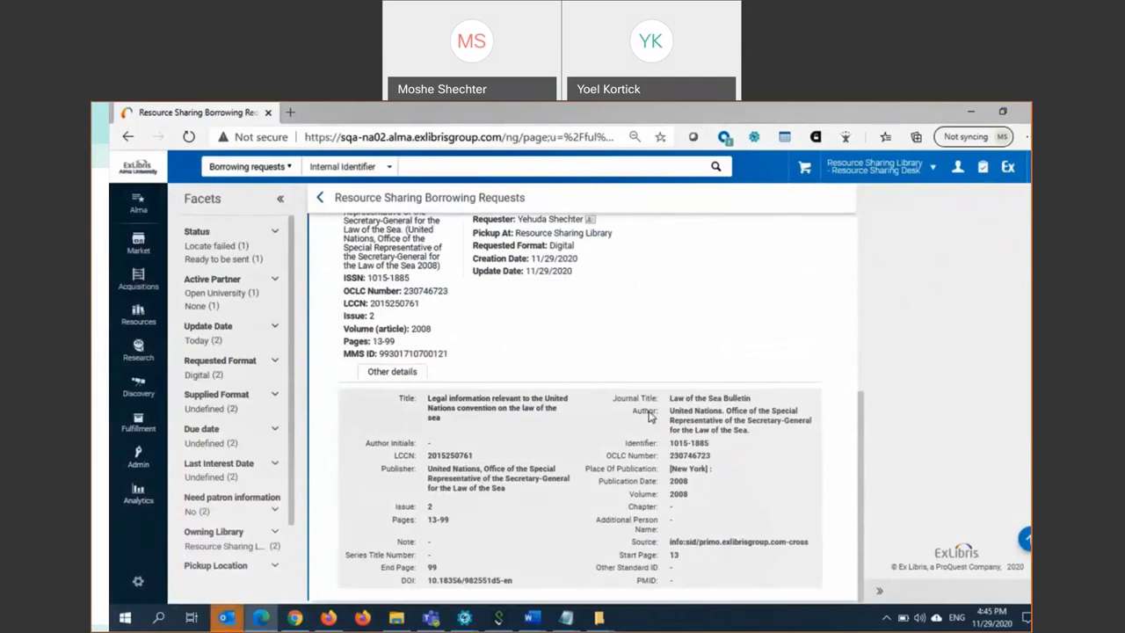
- Send the first borrowing request, for volume 2018, to its partner Open University
scroll(649, 415, up, 2)
scroll(646, 414, up, 1)
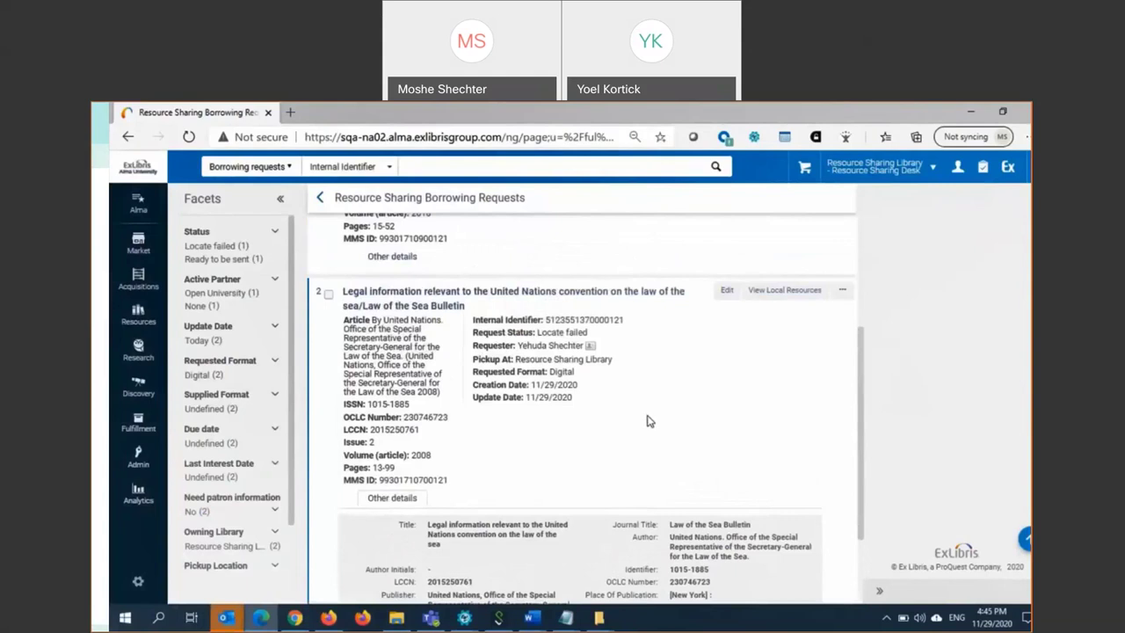
scroll(649, 411, up, 4)
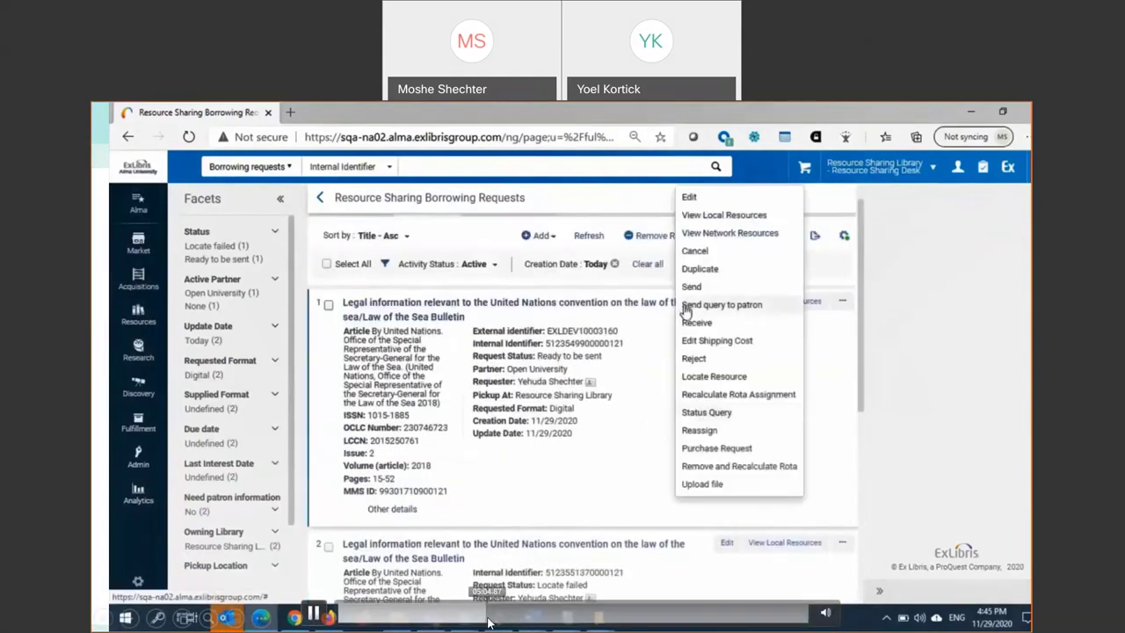
click(691, 288)
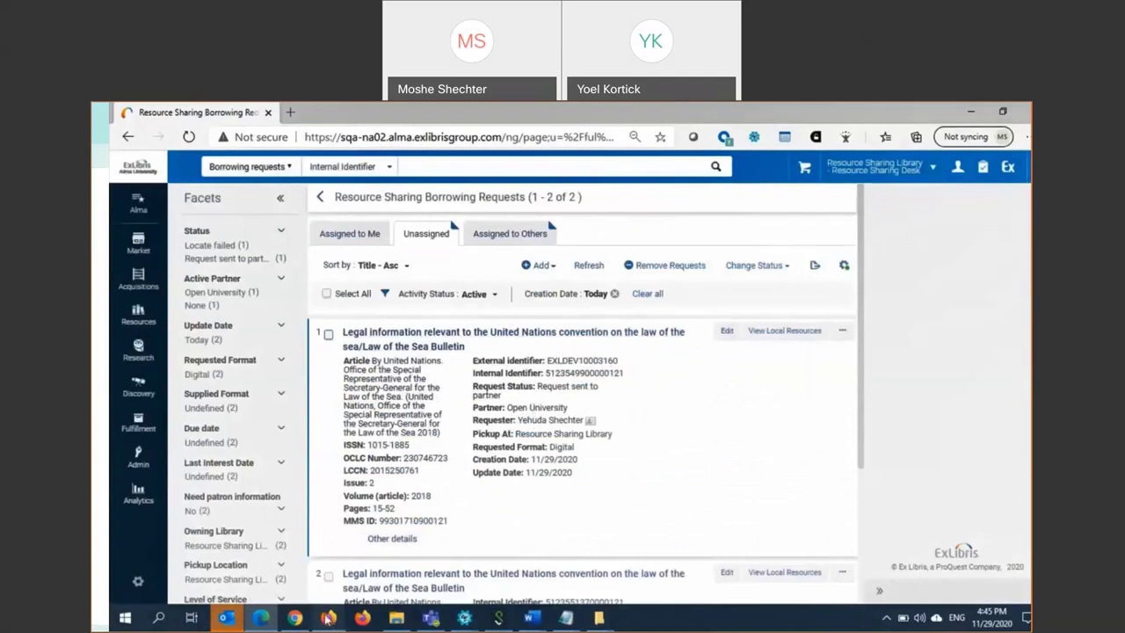
- Switch to the lending library's Alma in Firefox and refresh the unassigned resource sharing lending requests
mouse_move(328, 617)
click(321, 583)
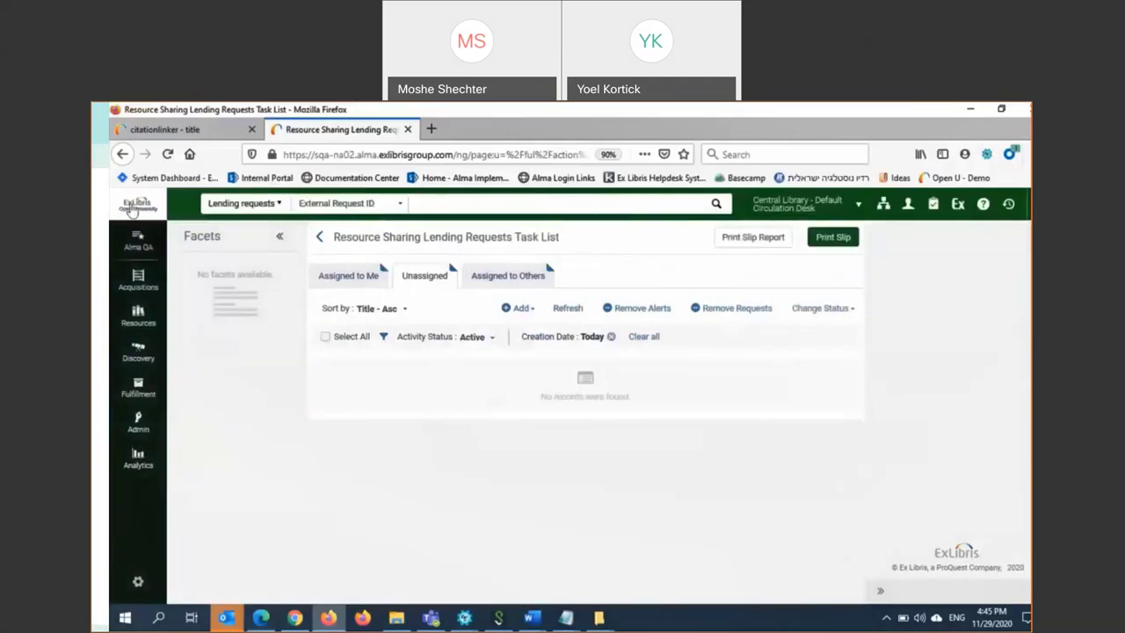
click(573, 310)
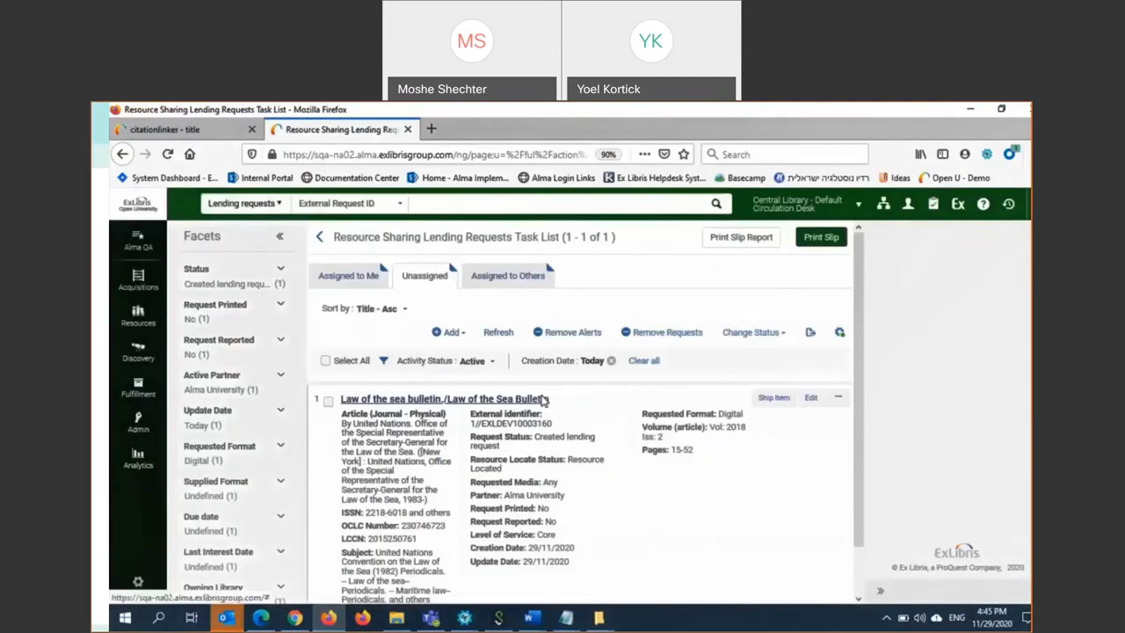
- Examine the other details of the Law of the Sea Bulletin lending request, including its volume and pages
scroll(681, 527, down, 1)
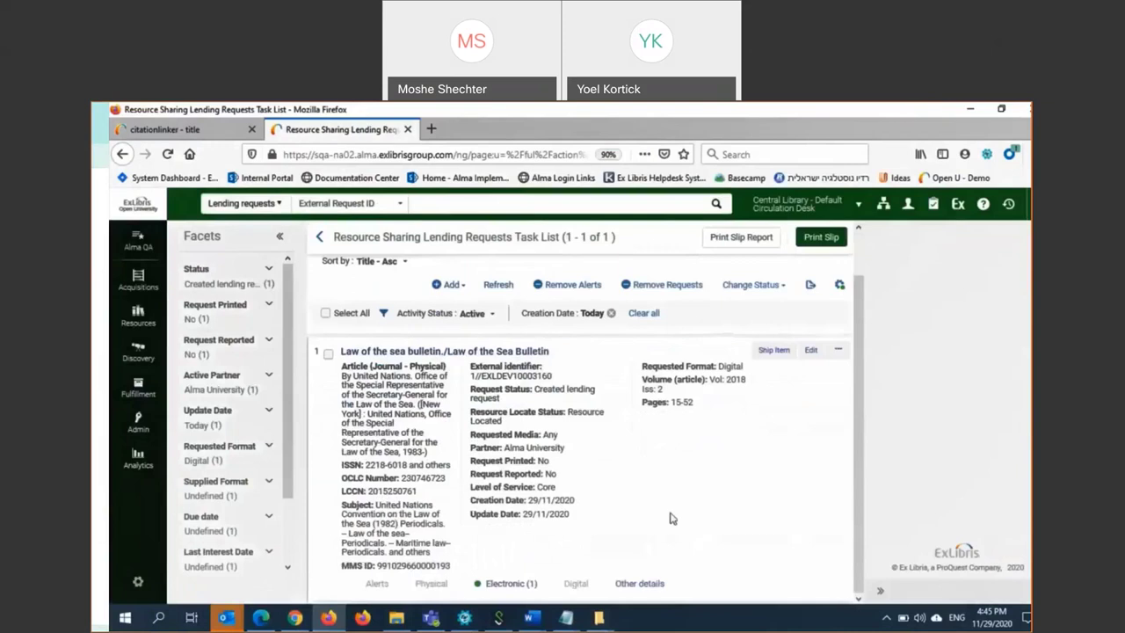
click(629, 583)
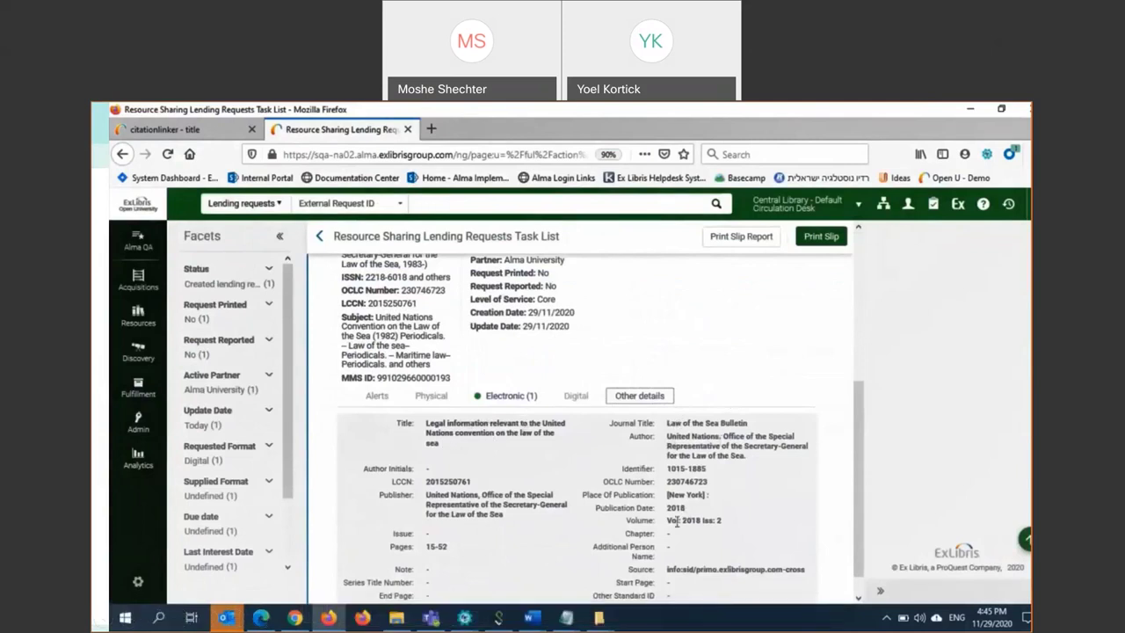
scroll(672, 483, up, 3)
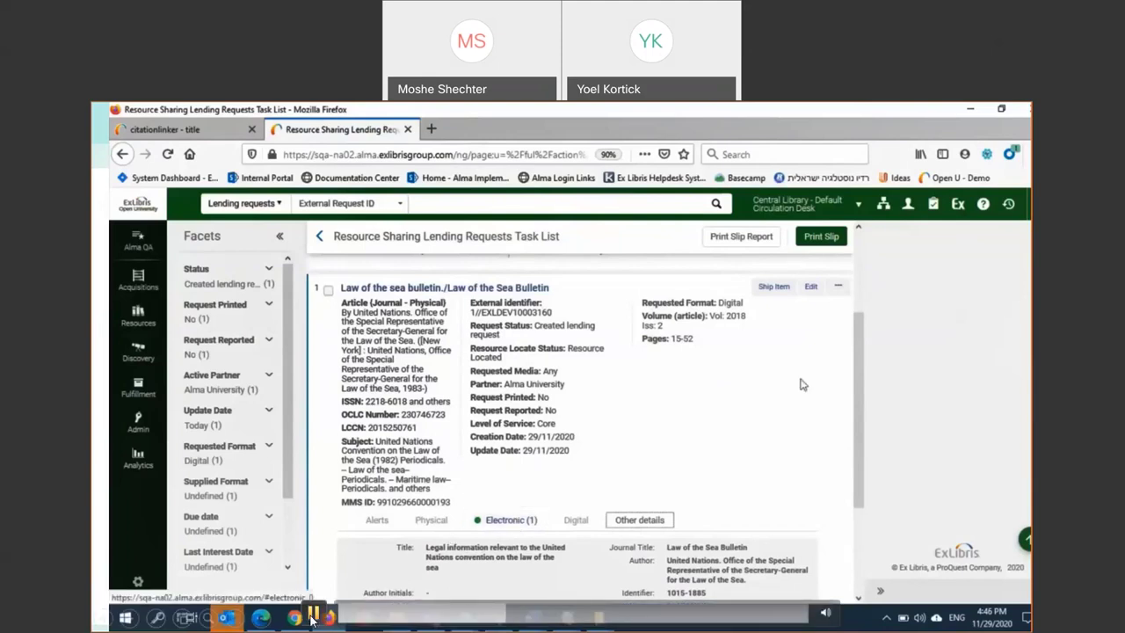
- From the lending request's fulfillment options, check the Free E- Journals full text coverage and open the article
click(839, 286)
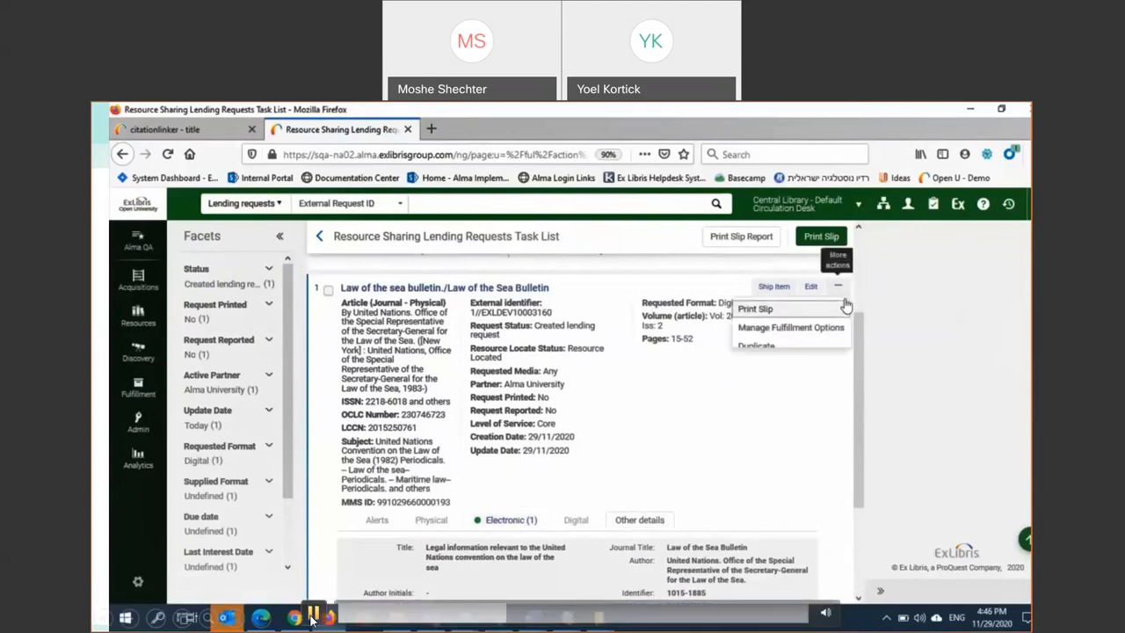
click(777, 331)
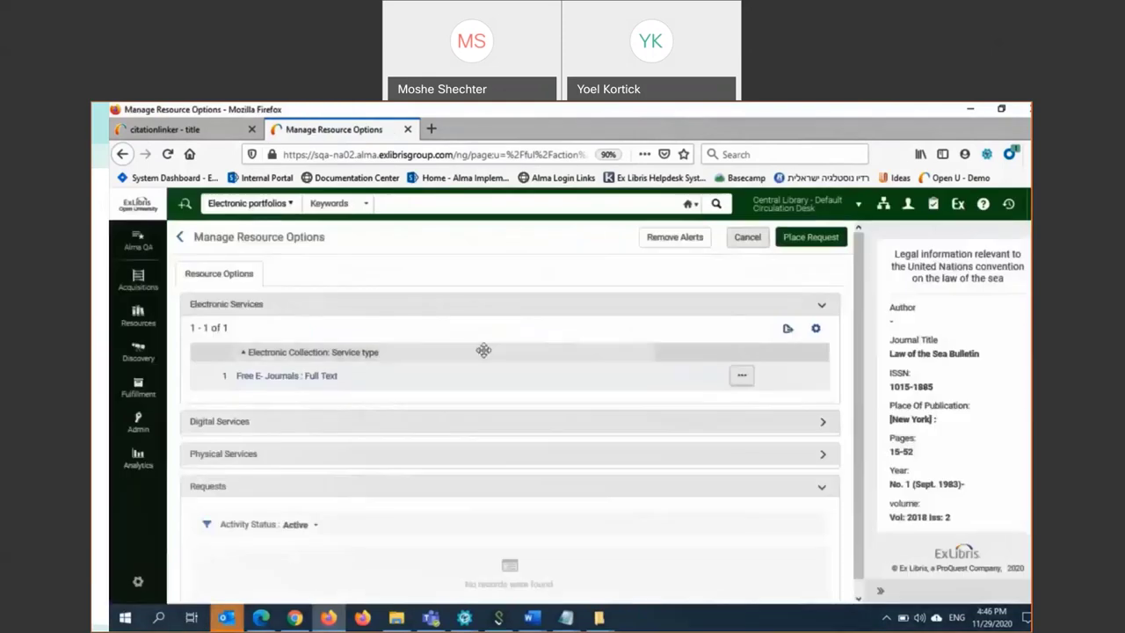
click(317, 383)
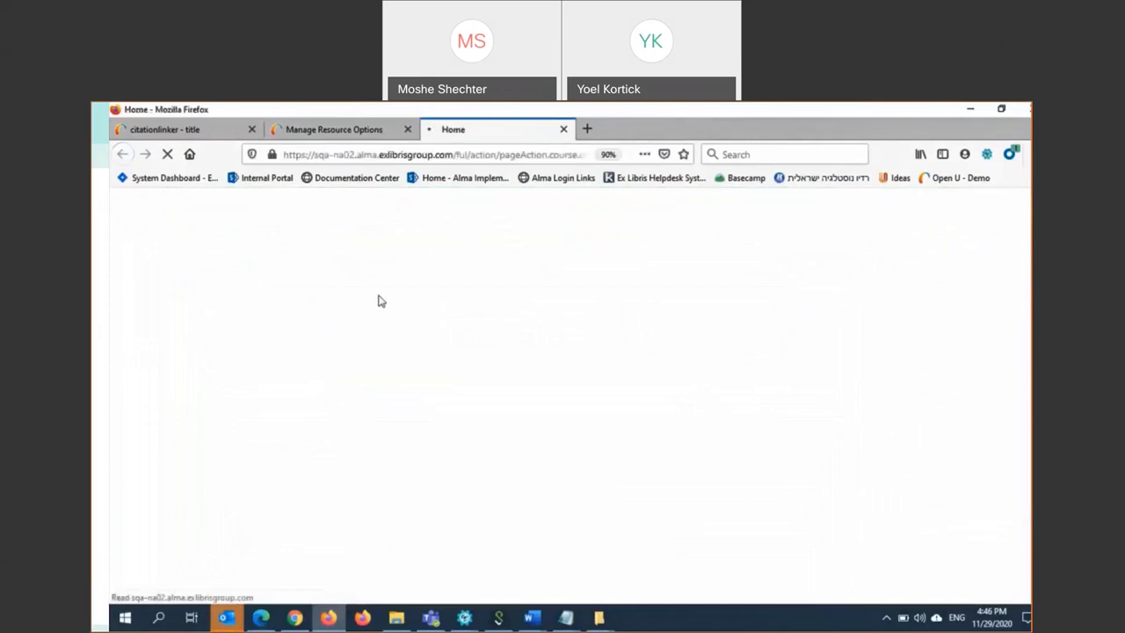
mouse_move(323, 619)
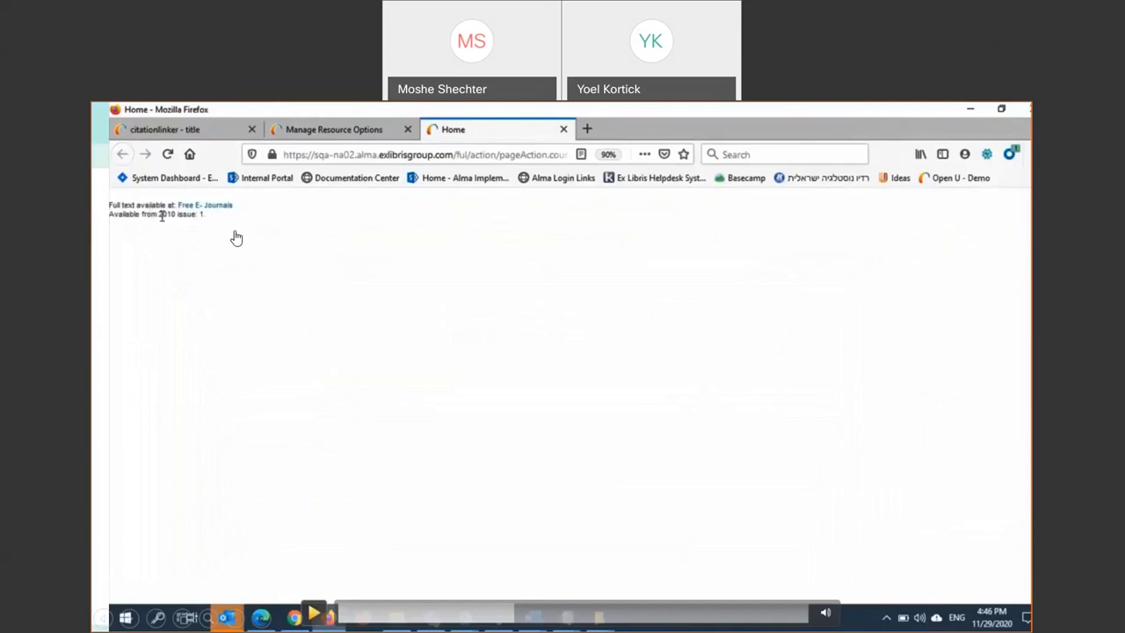
click(315, 618)
click(316, 613)
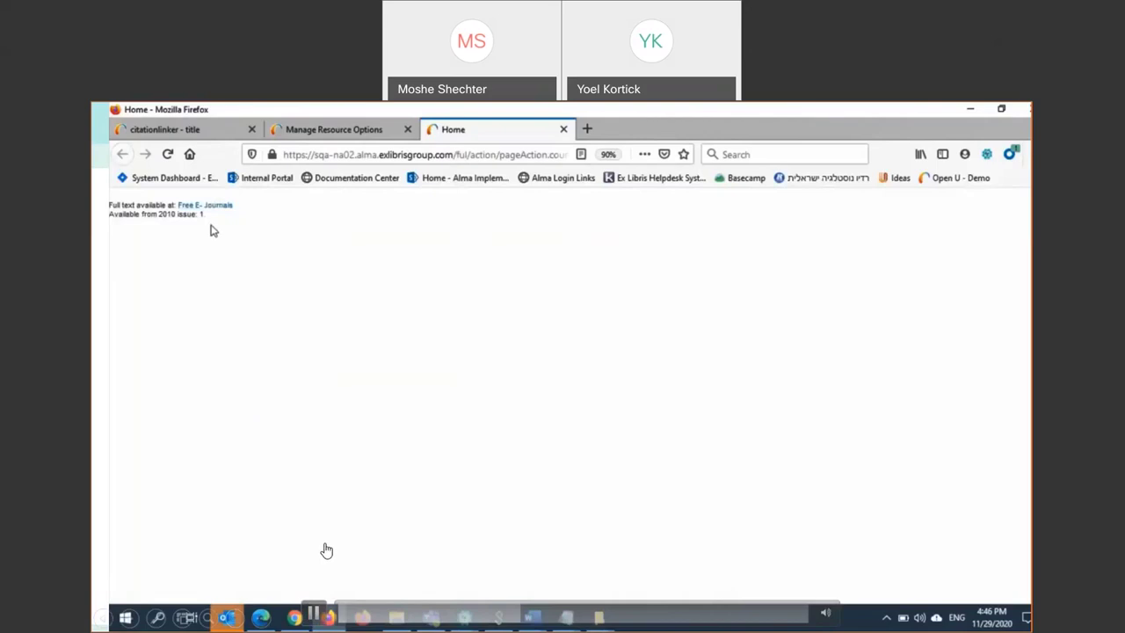
double_click(167, 214)
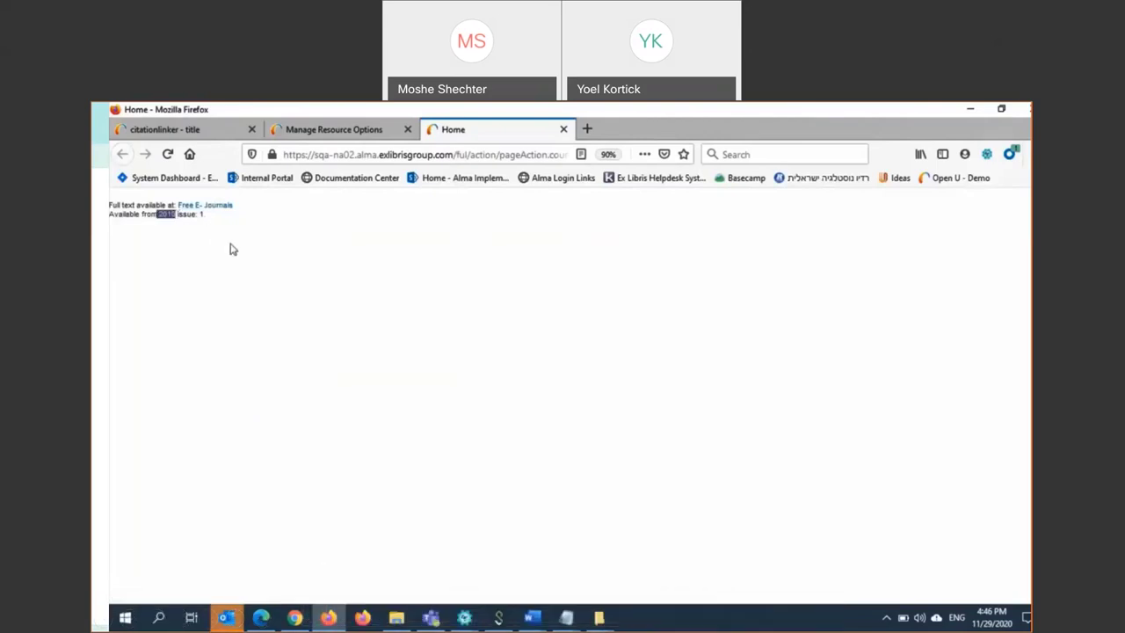
click(219, 207)
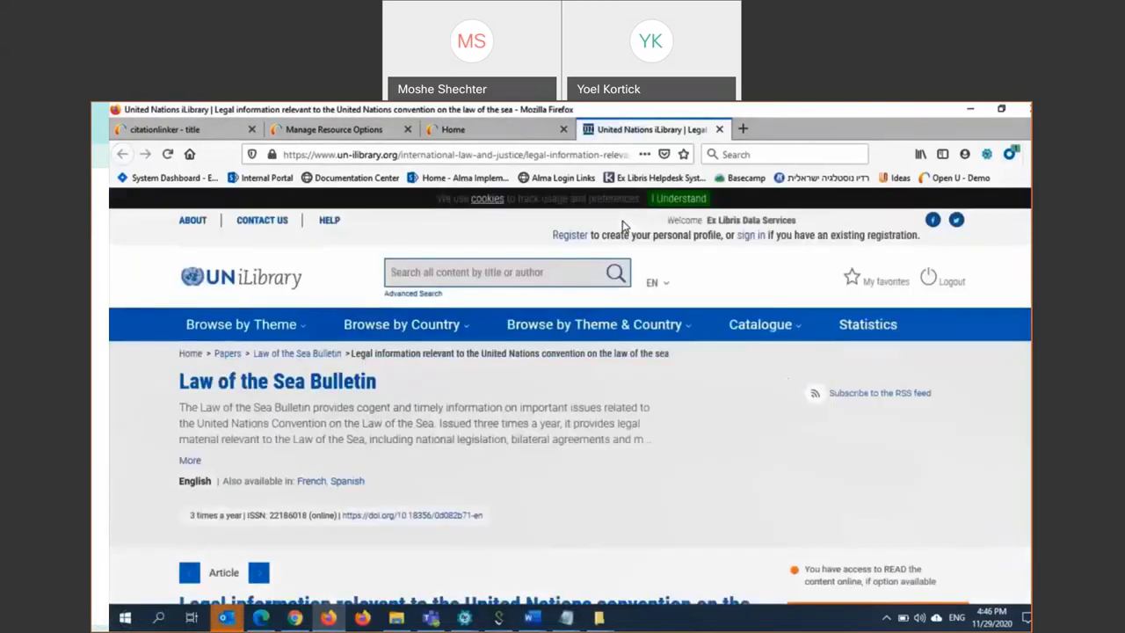
- Examine the article's title, publication date, issue number and page range on the UN iLibrary page
scroll(475, 402, down, 1)
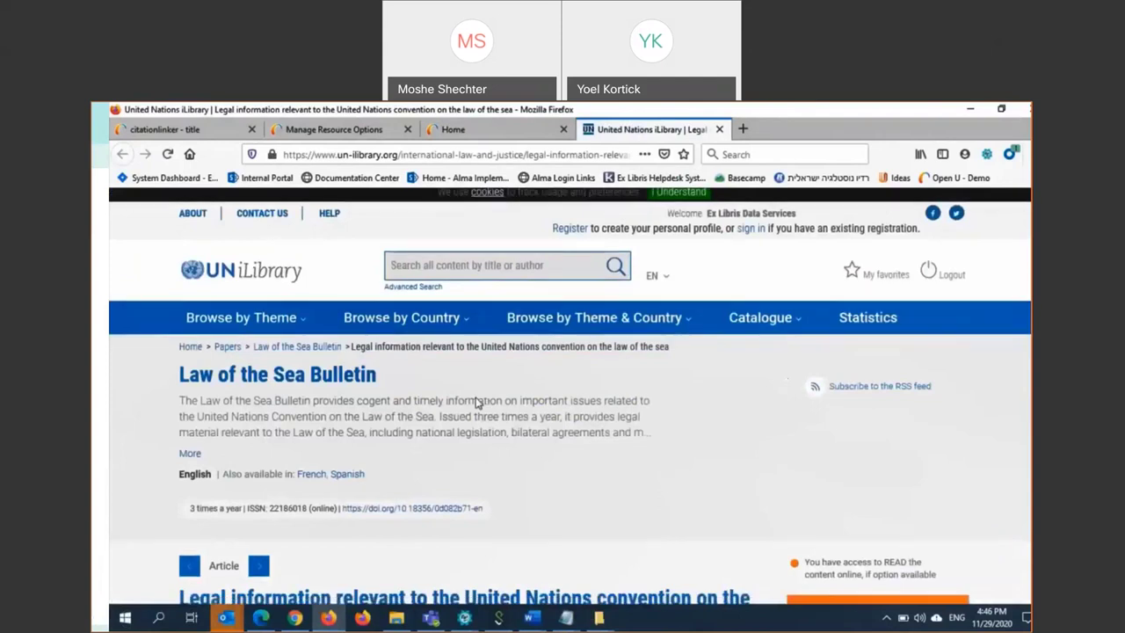
scroll(476, 401, down, 3)
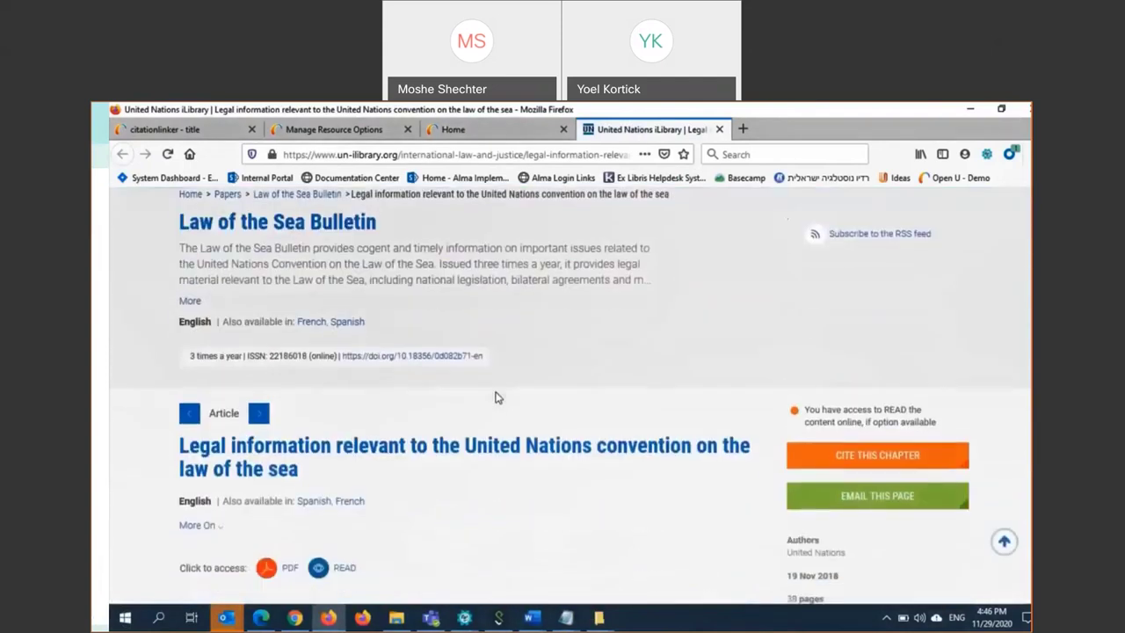
scroll(495, 396, down, 3)
scroll(413, 347, up, 2)
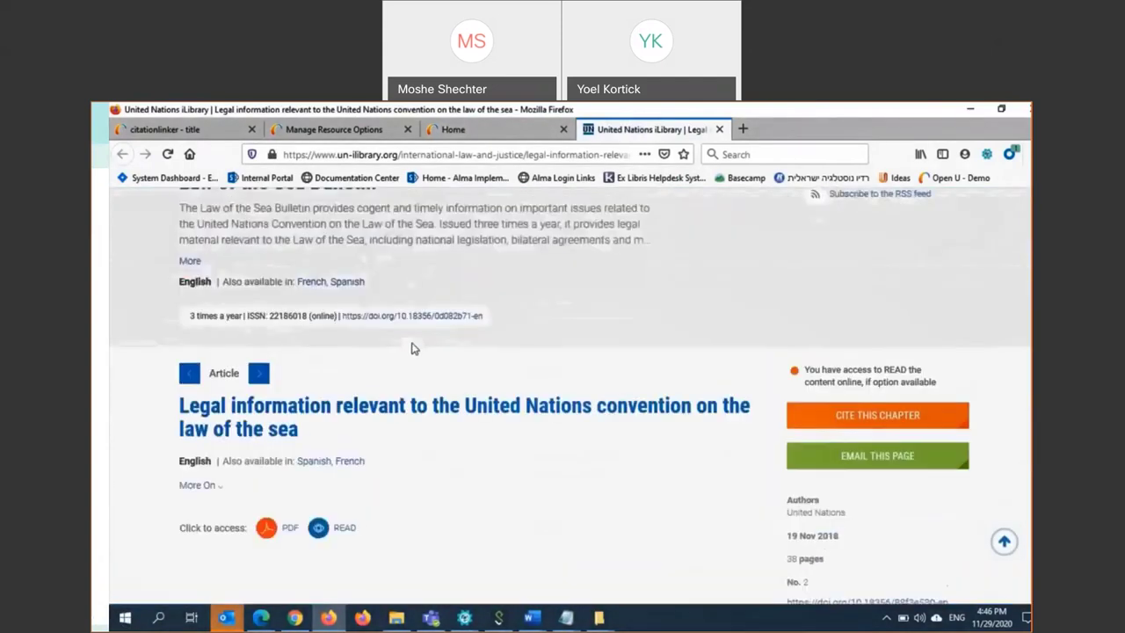
scroll(413, 347, up, 1)
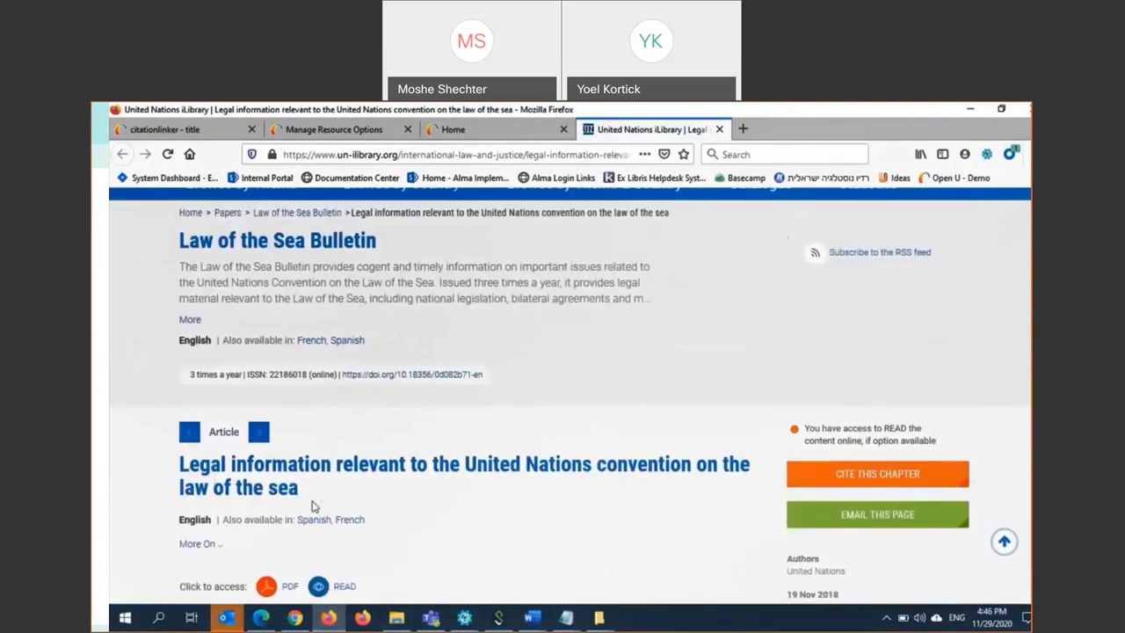
scroll(475, 407, up, 2)
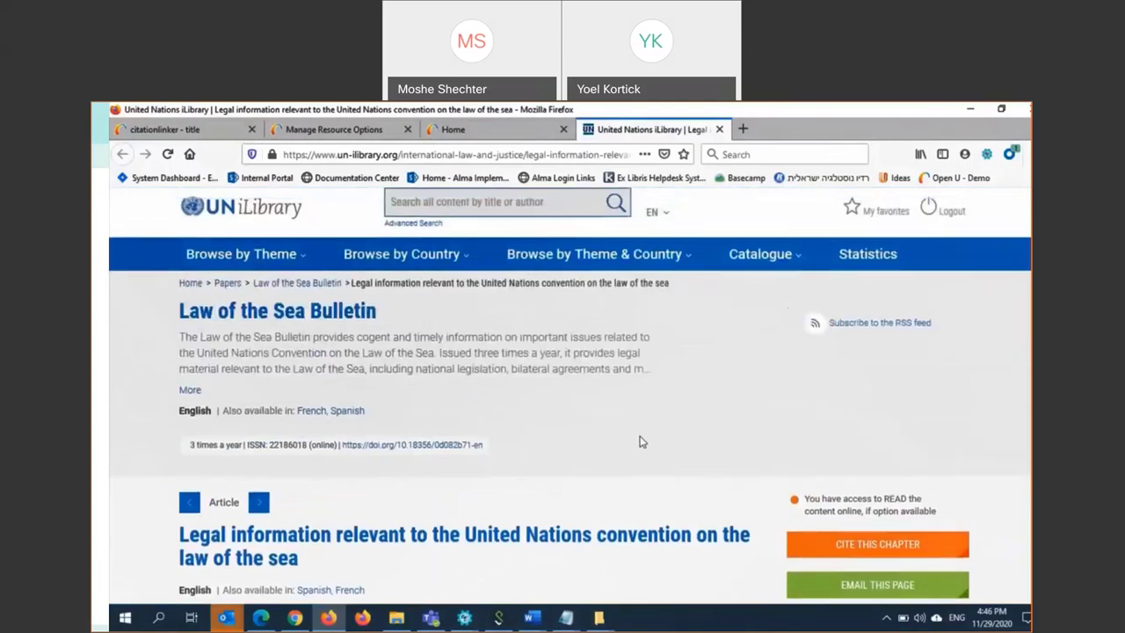
scroll(615, 445, down, 3)
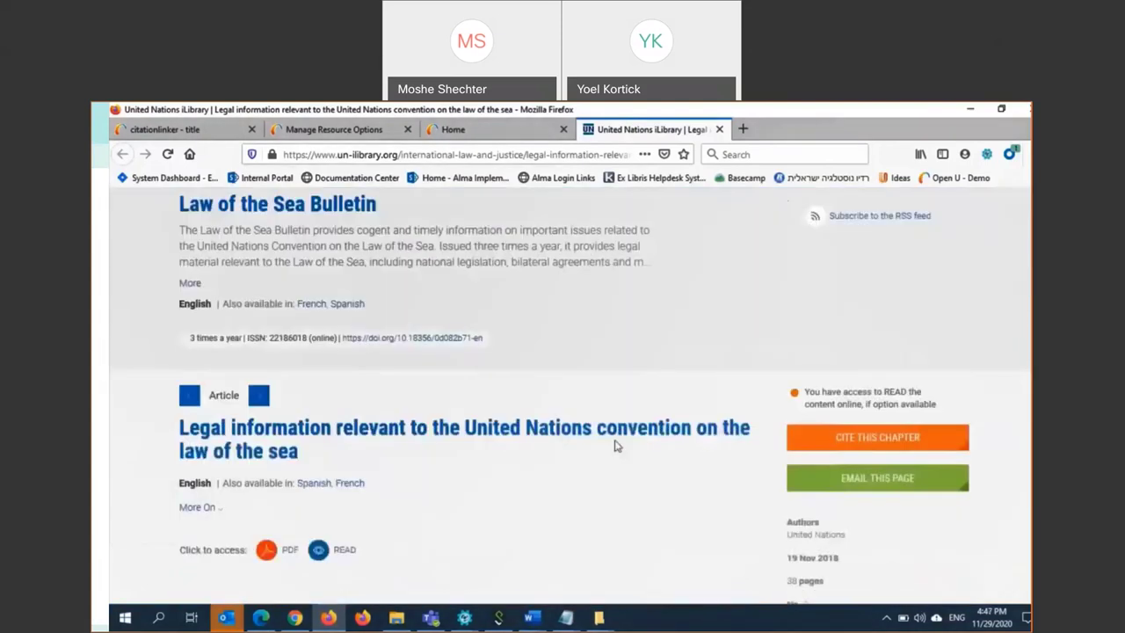
scroll(615, 445, down, 3)
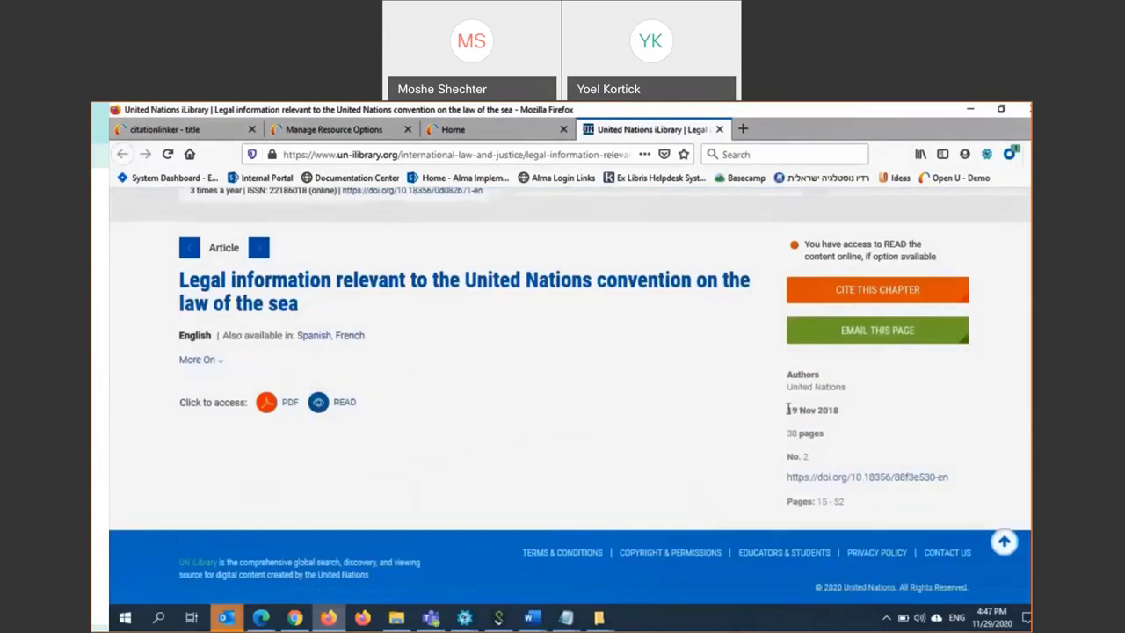
drag(786, 410, 850, 420)
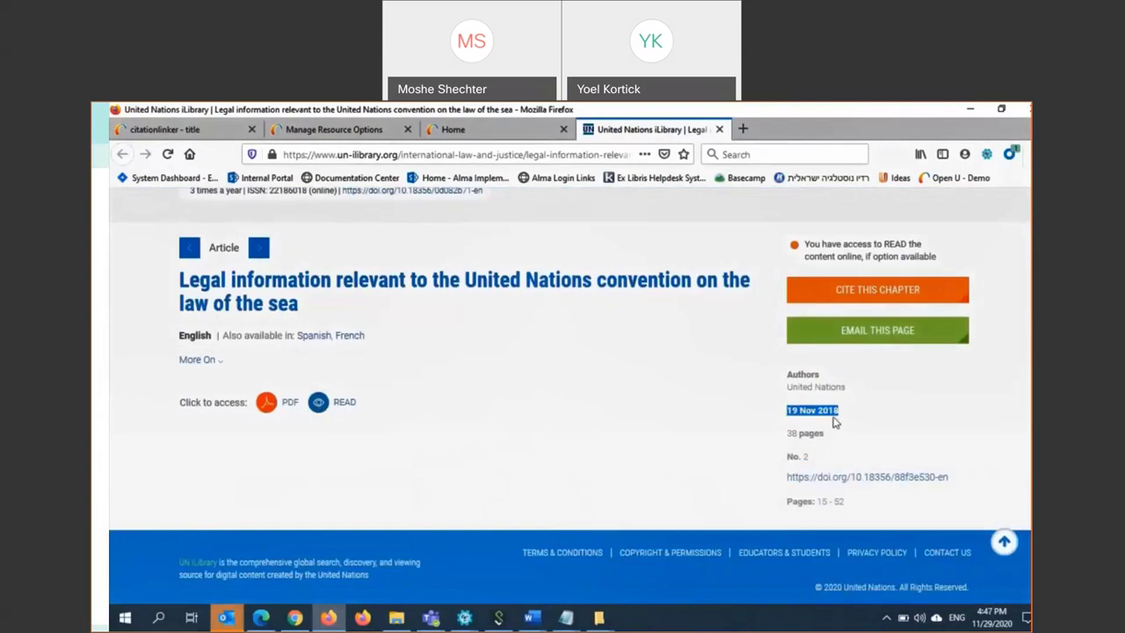
click(646, 460)
- Open the article in the UN iLibrary online reader and copy its entire content
click(319, 403)
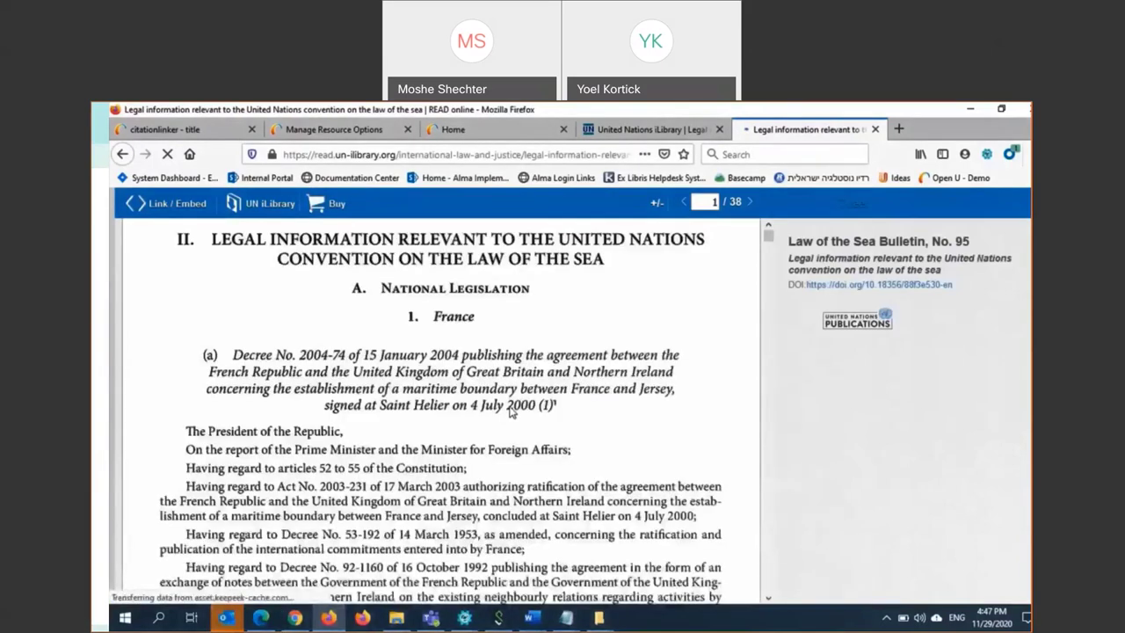
scroll(492, 351, down, 3)
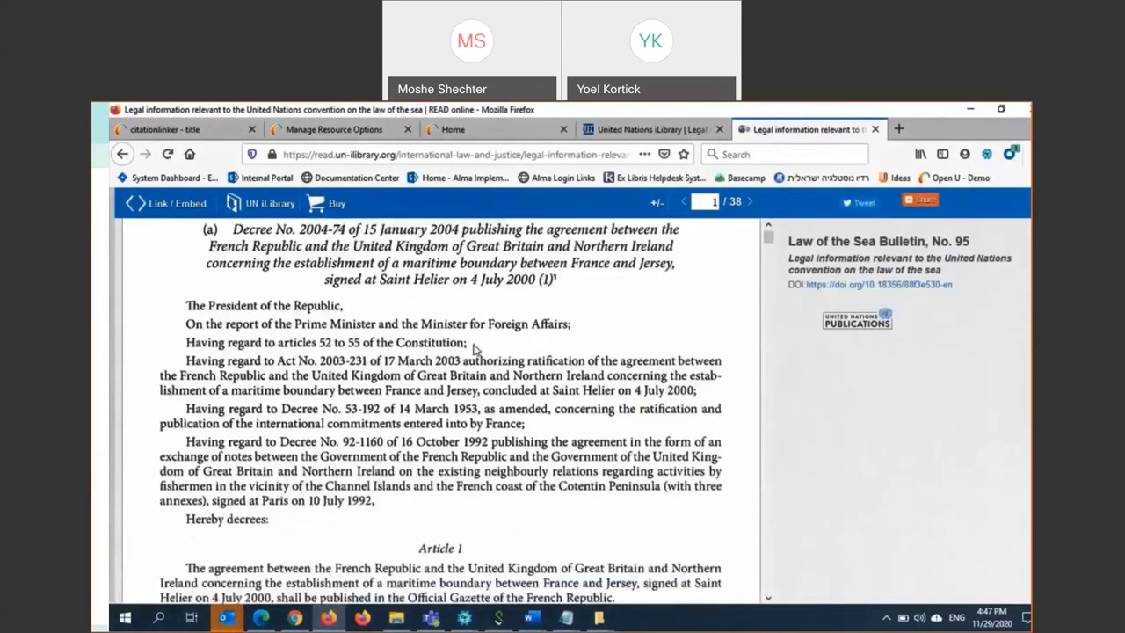
scroll(474, 348, up, 3)
key(ctrl+a)
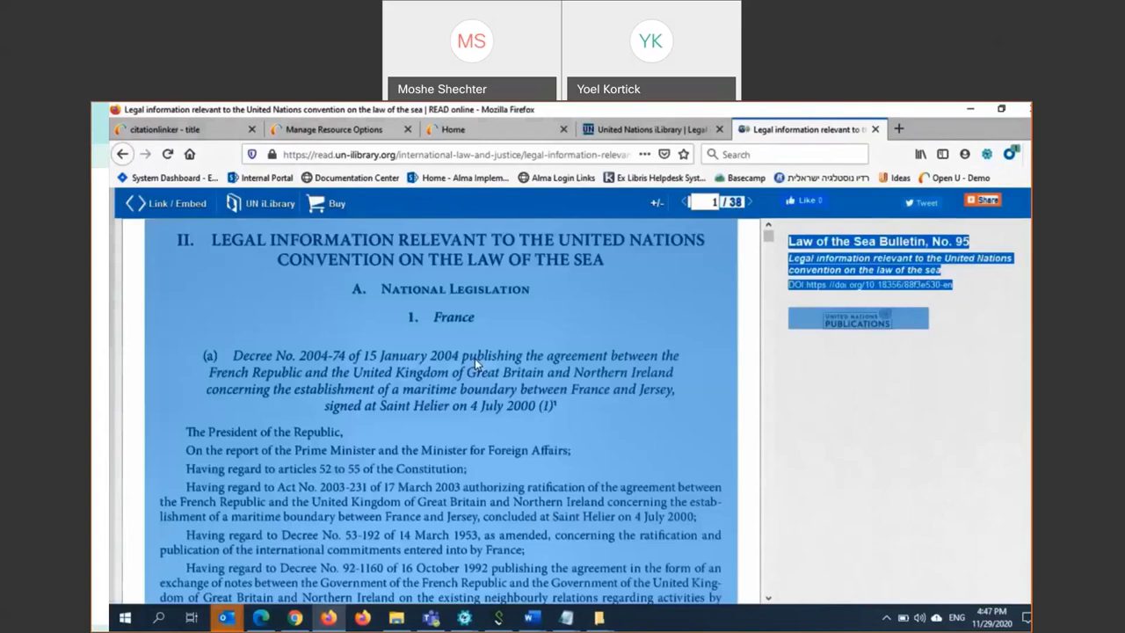
- Switch to 1.docx in Word, replace all its content with the copied article, and check the pasted pages
click(532, 619)
click(606, 536)
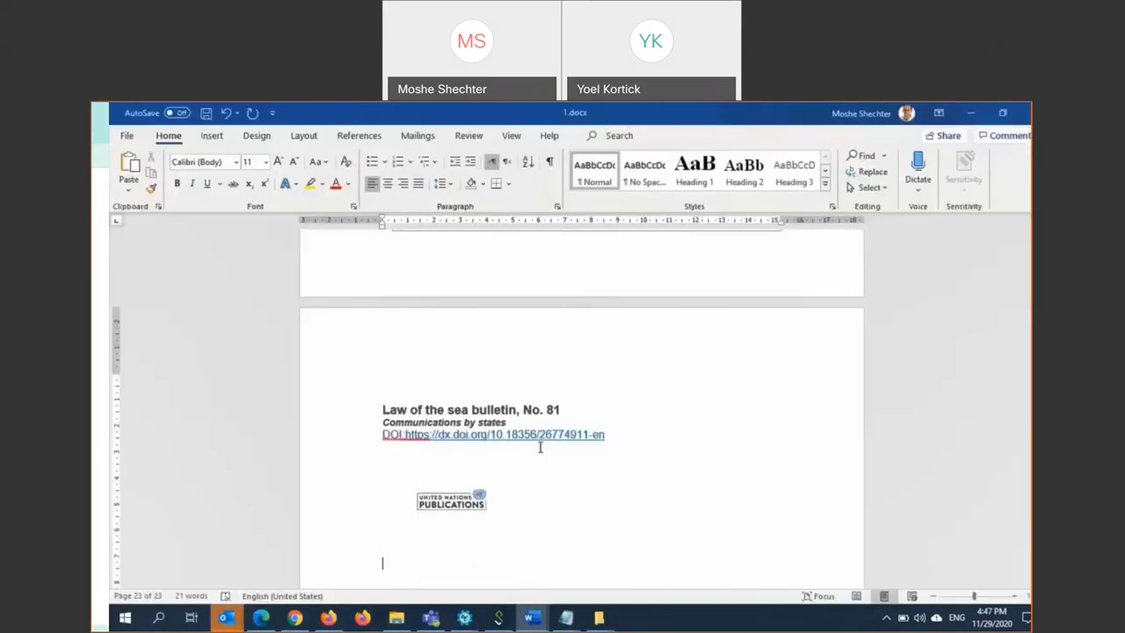
key(ctrl+a)
key(Delete)
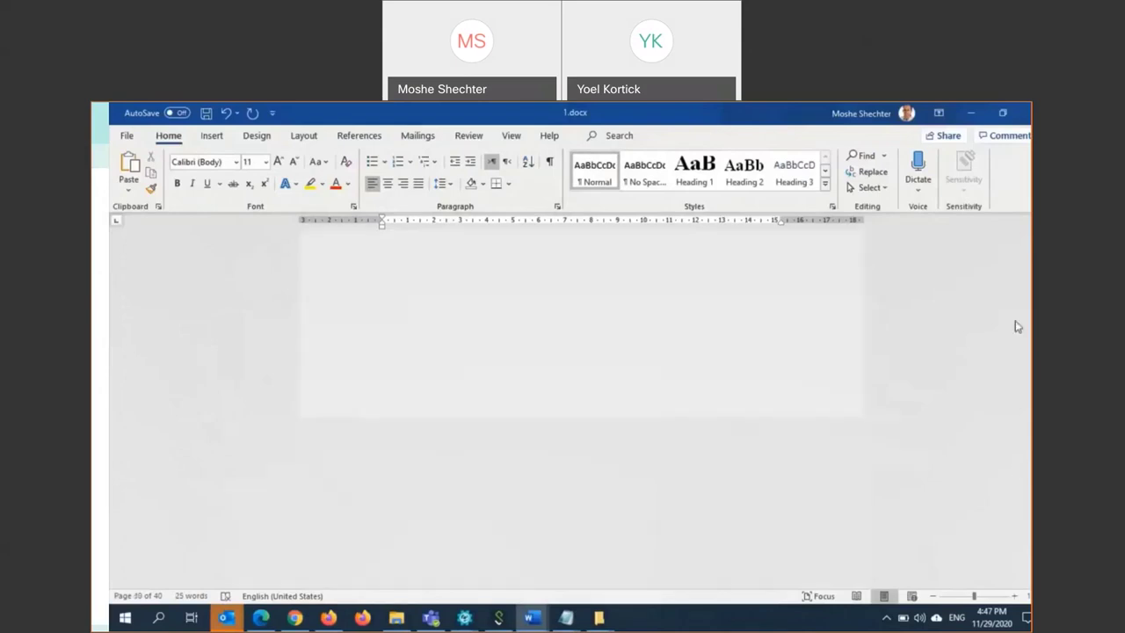
scroll(557, 404, down, 5)
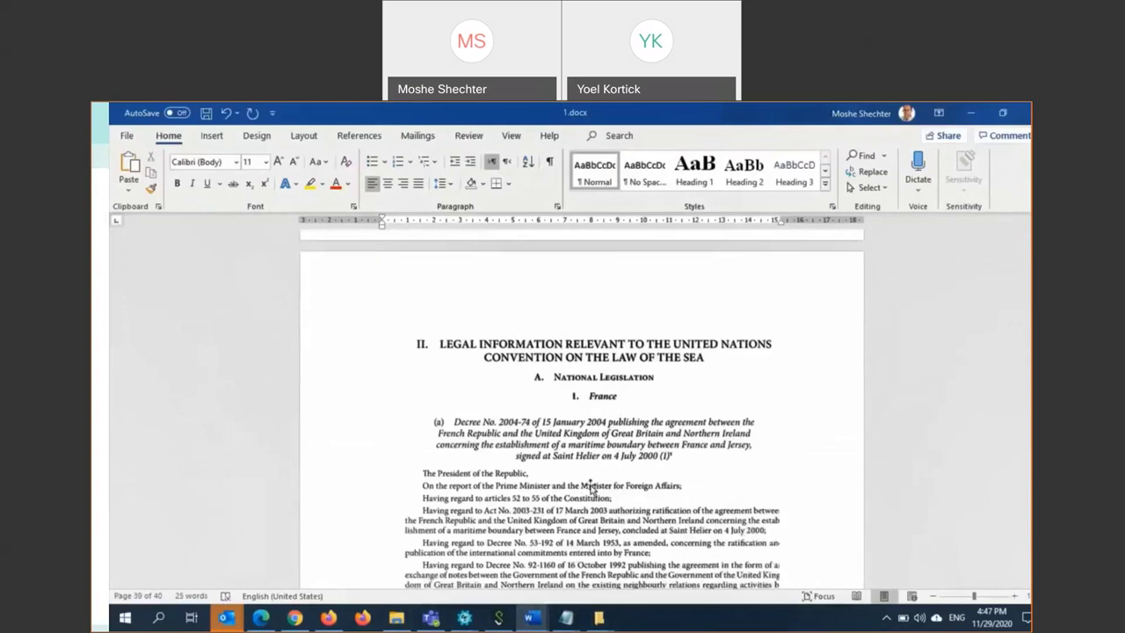
- Save the document as a new Word file named example2.docx in the Downloads folder
click(126, 136)
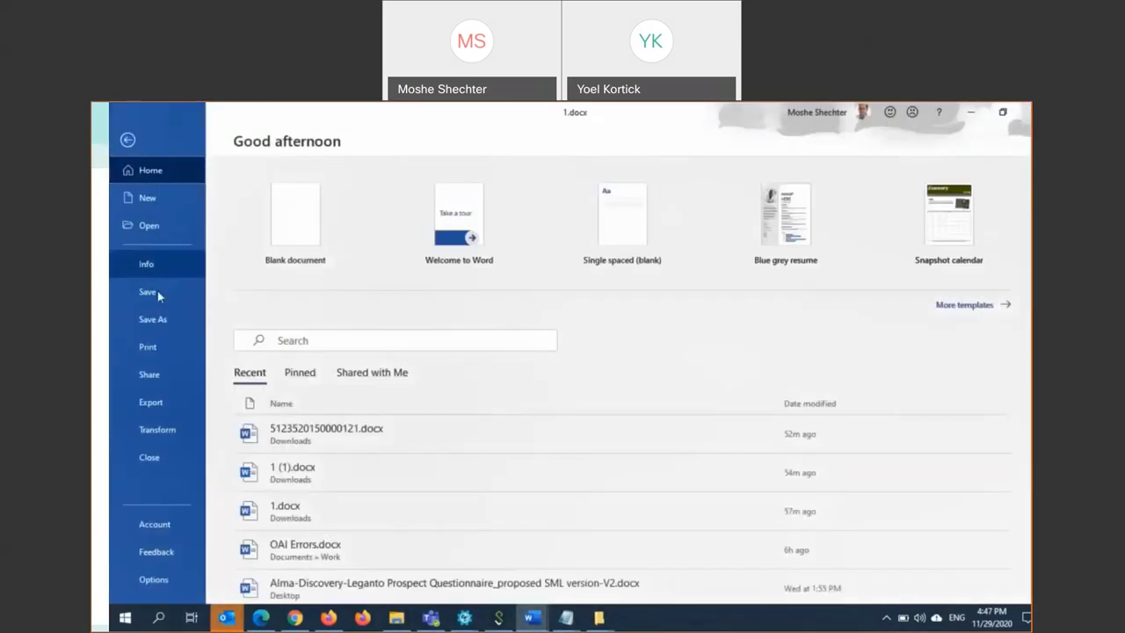
click(151, 319)
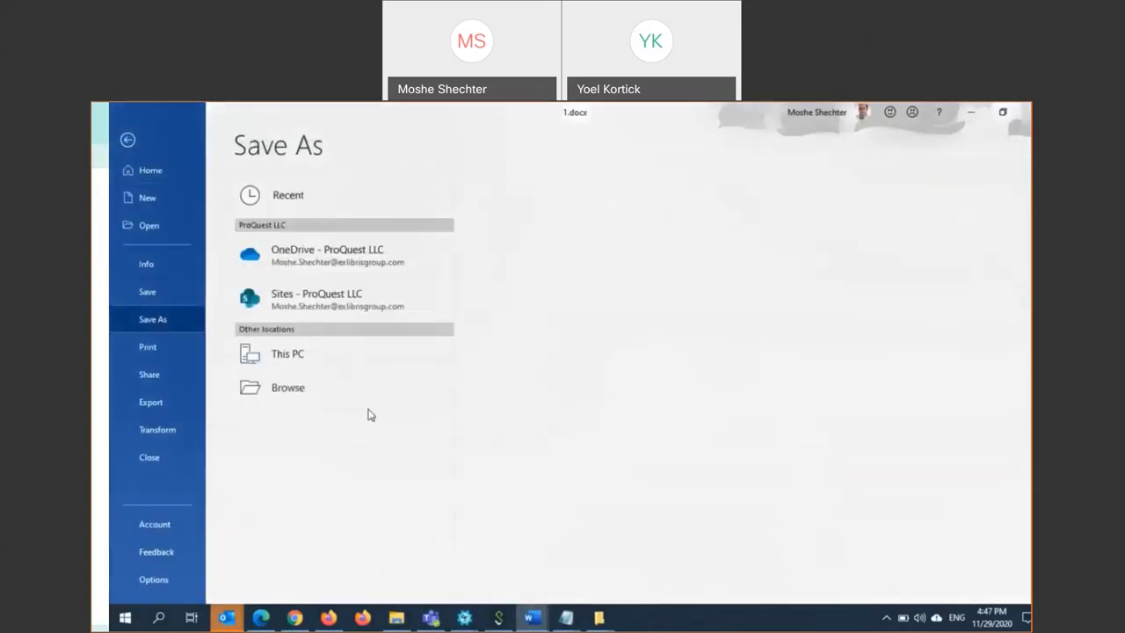
click(307, 396)
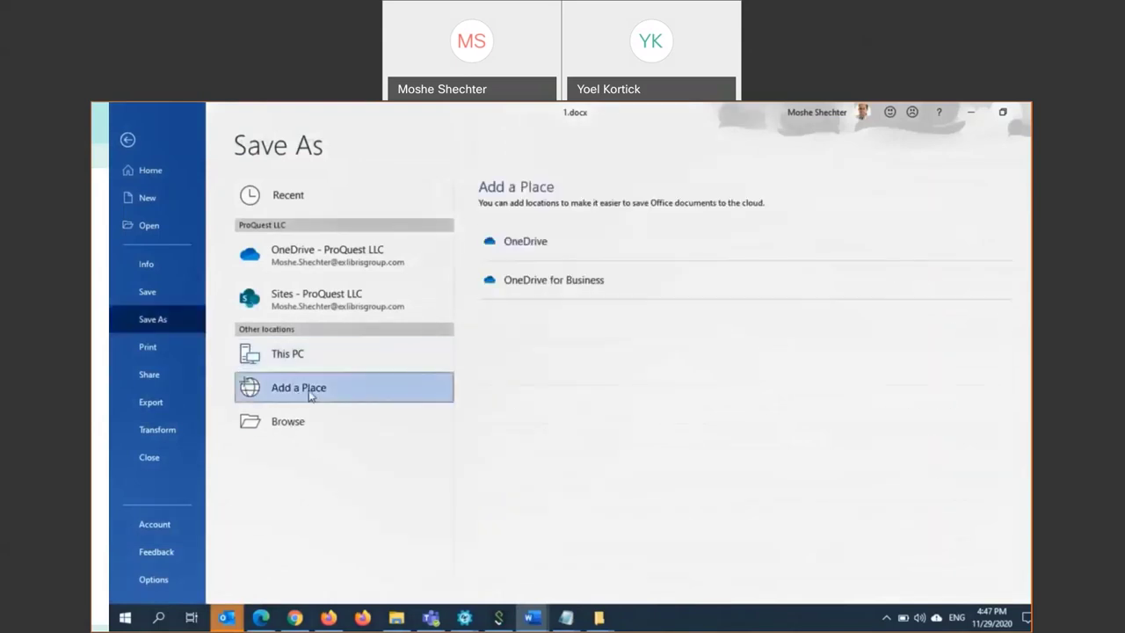
click(294, 430)
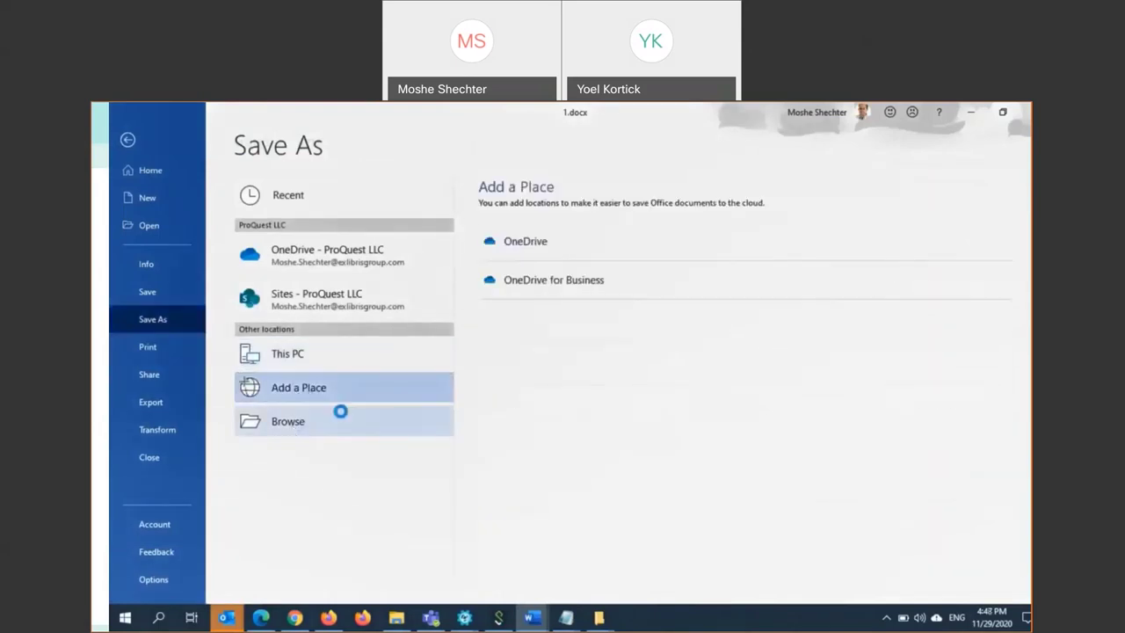
scroll(202, 211, up, 3)
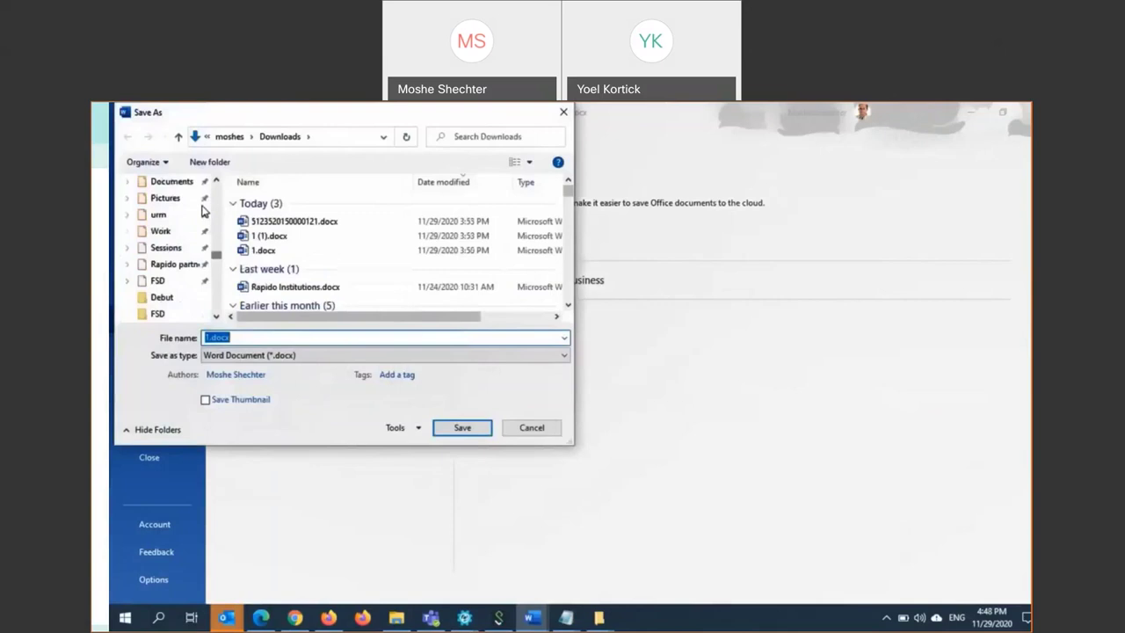
scroll(203, 211, up, 3)
click(189, 227)
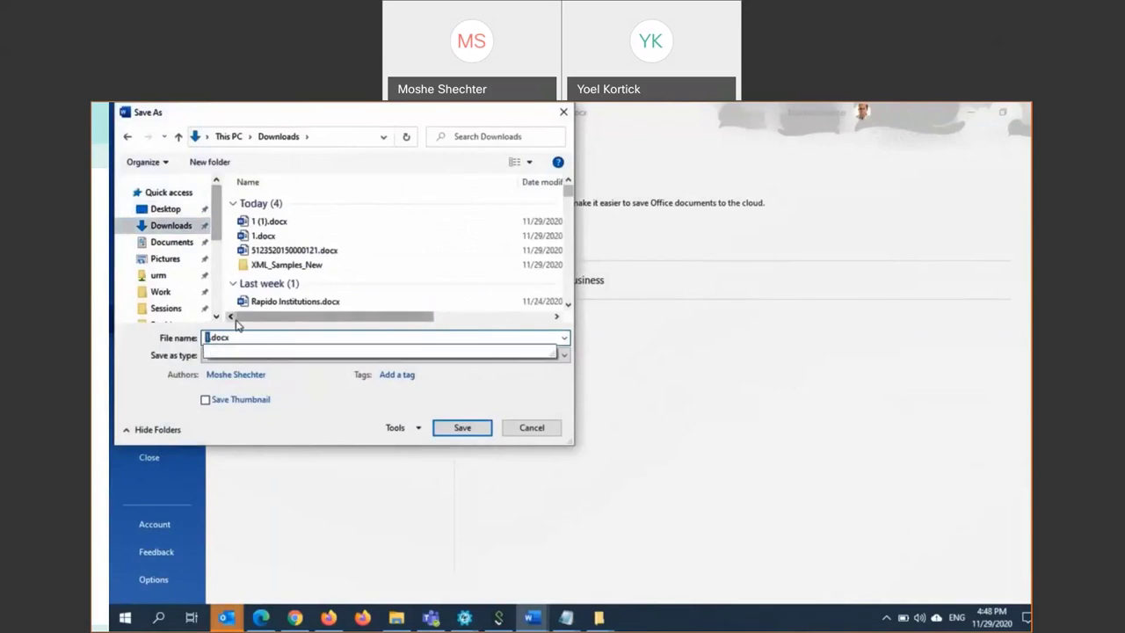
text(example2)
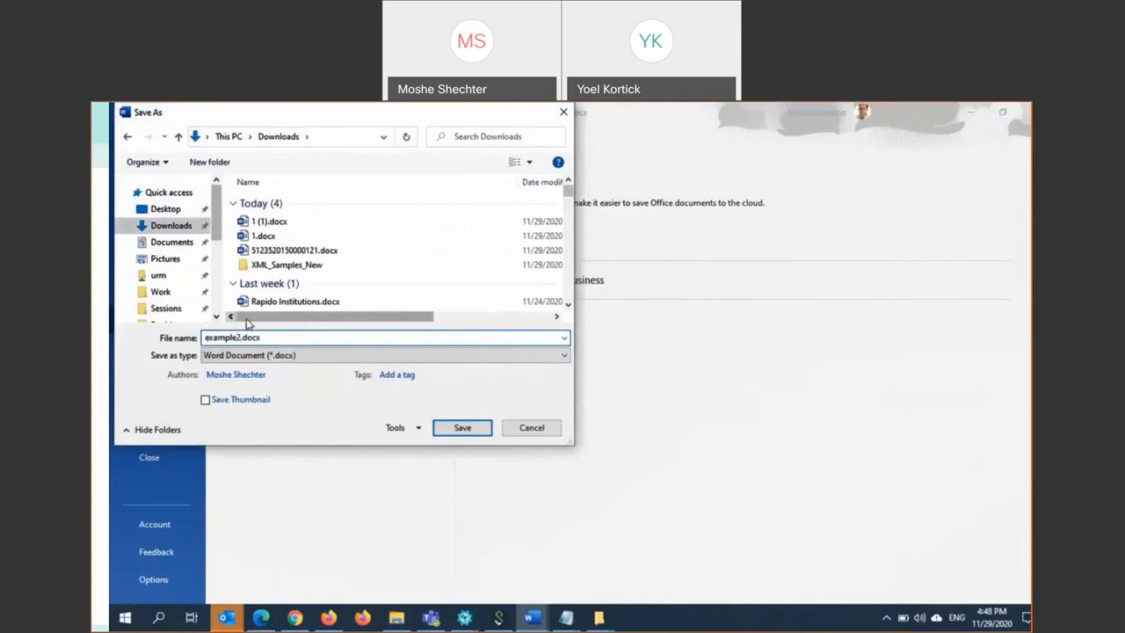
click(458, 429)
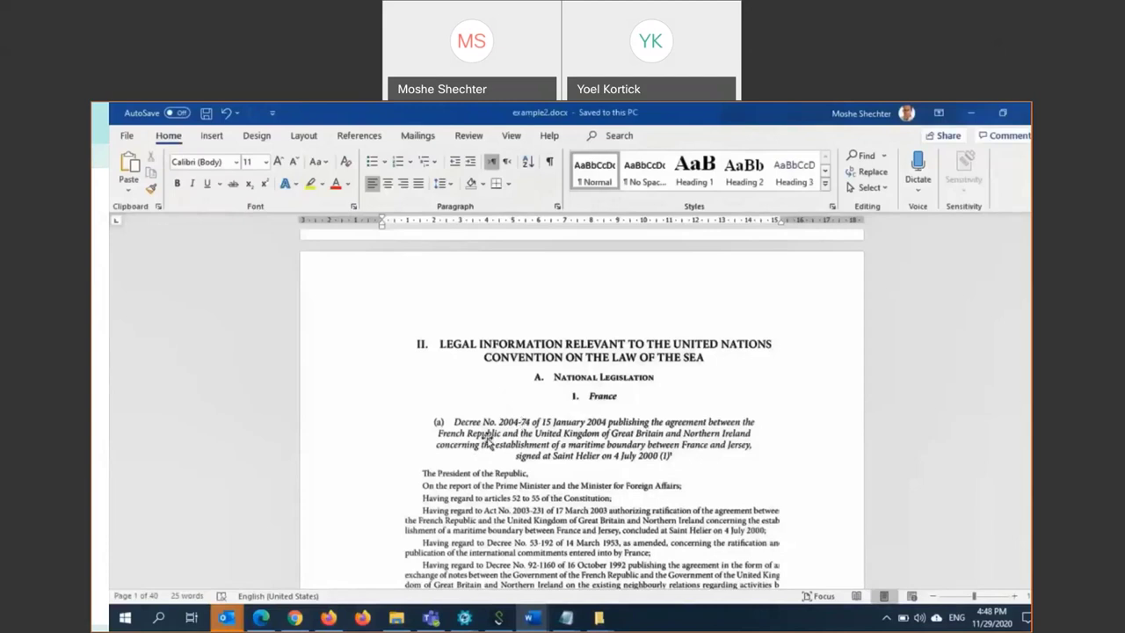
- Switch to the lender's Alma in Firefox and leave the resource options page for the unassigned lending requests list
click(296, 619)
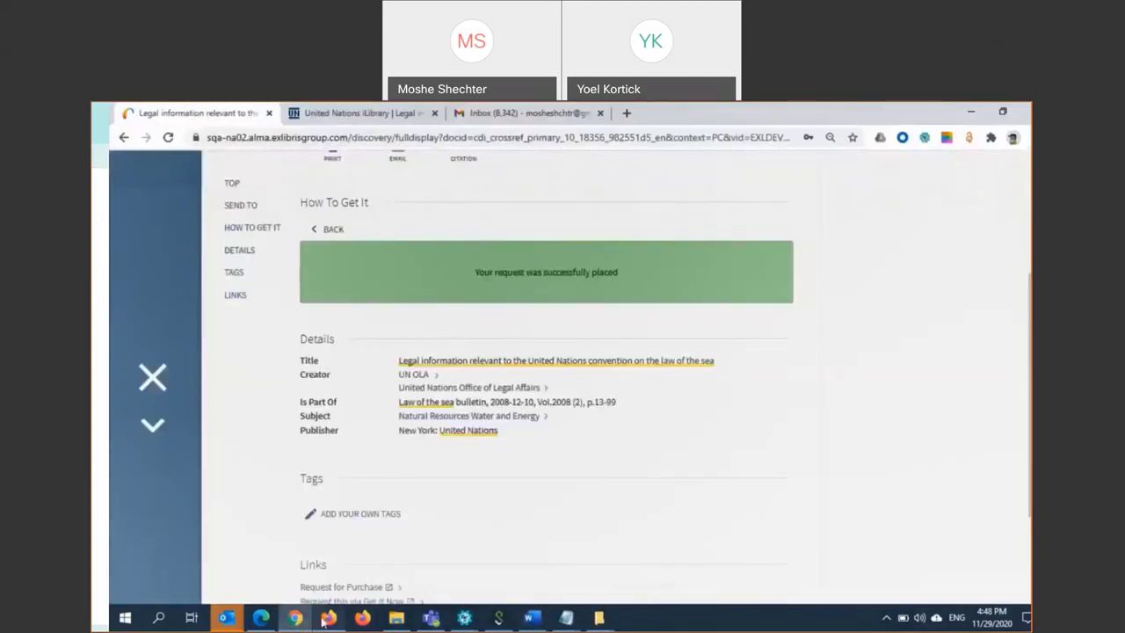
click(327, 619)
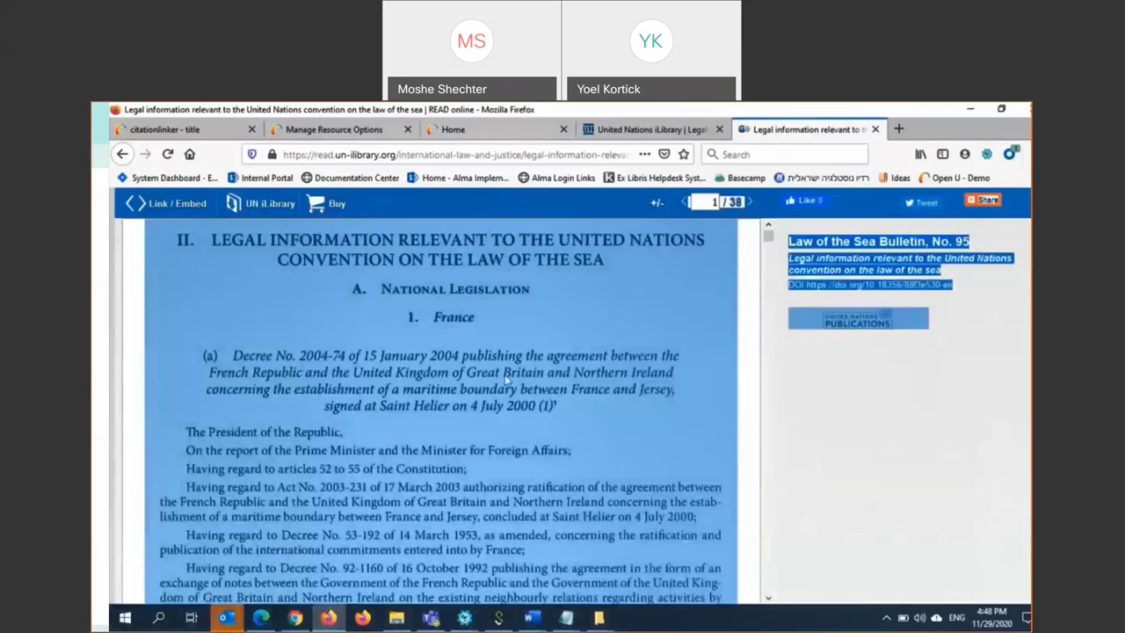
click(334, 131)
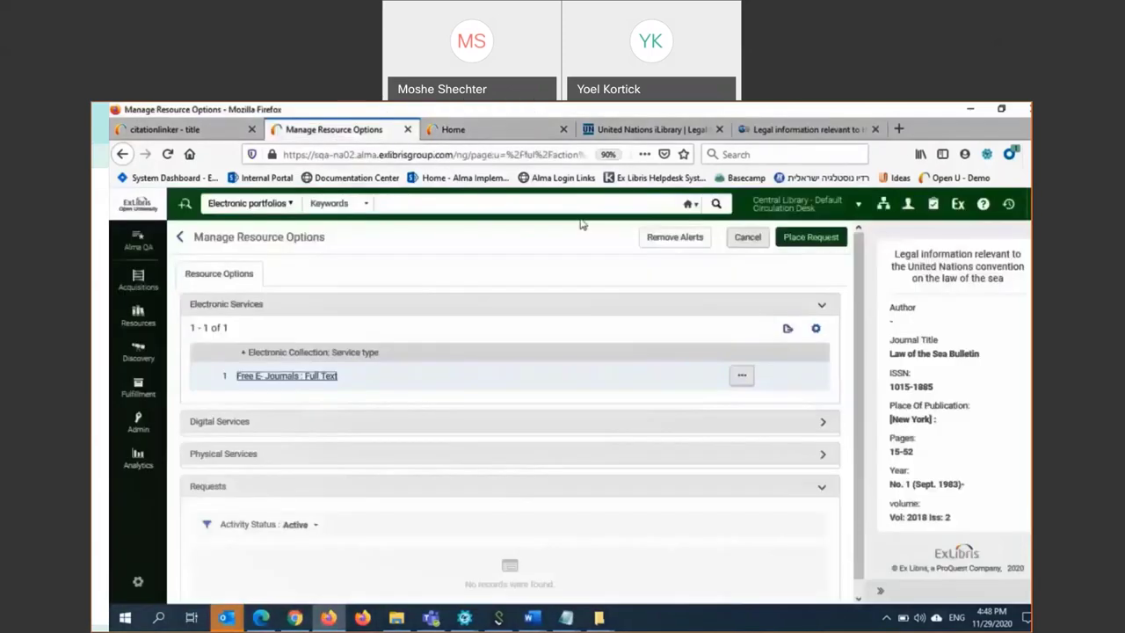
click(743, 243)
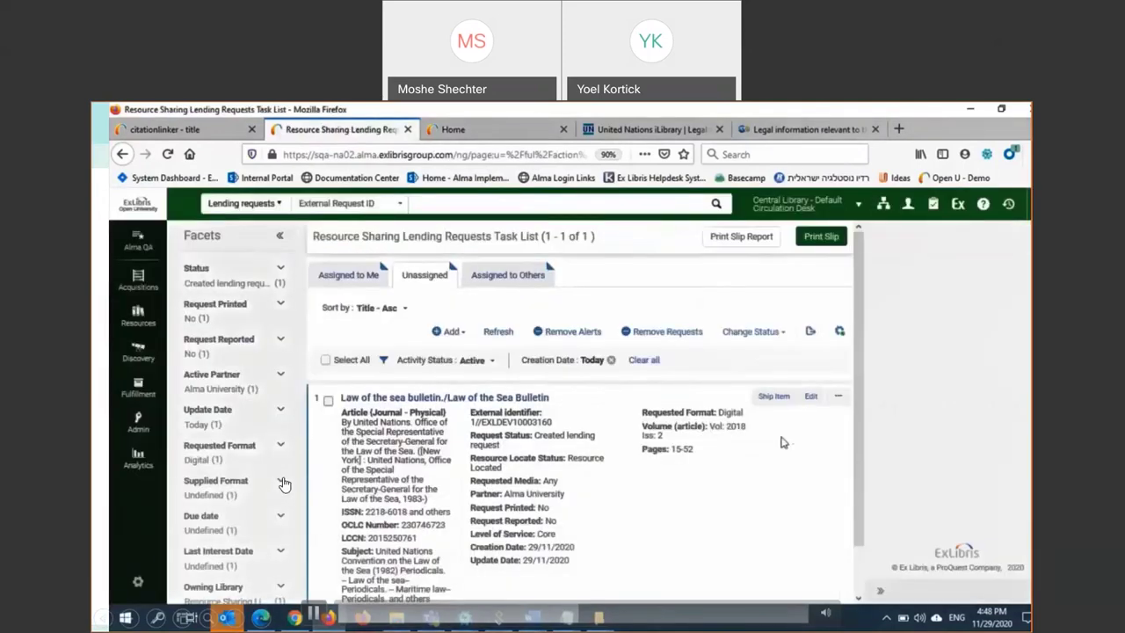
scroll(804, 431, down, 1)
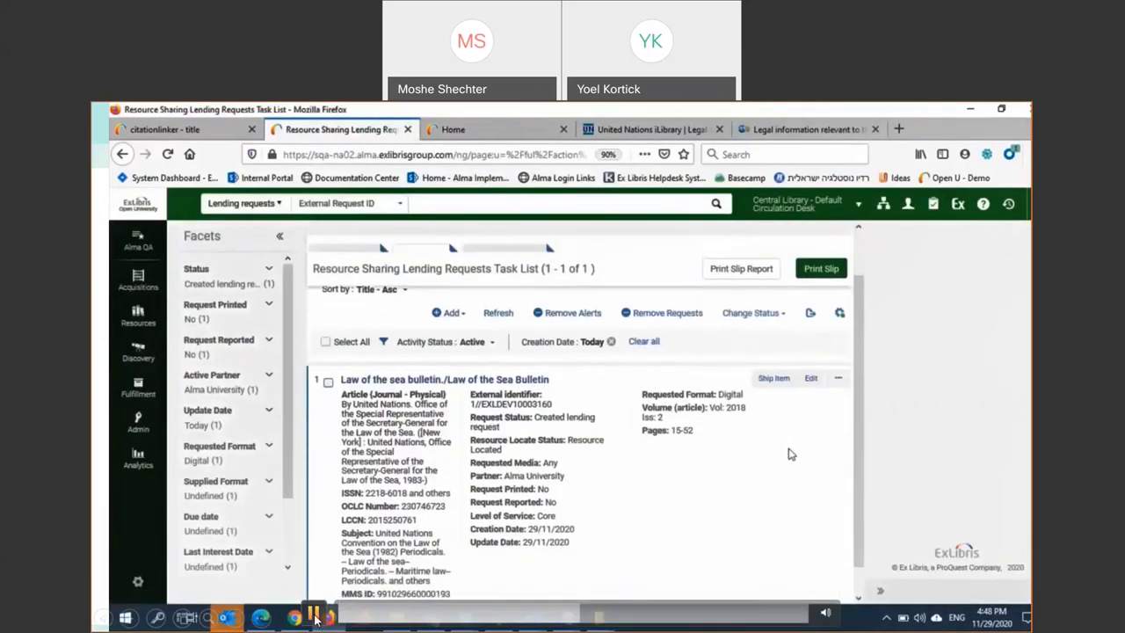
- Open the Law of the Sea Bulletin lending request, compare its requester email with the borrowing request's alternative address, and leave it without saving
click(811, 380)
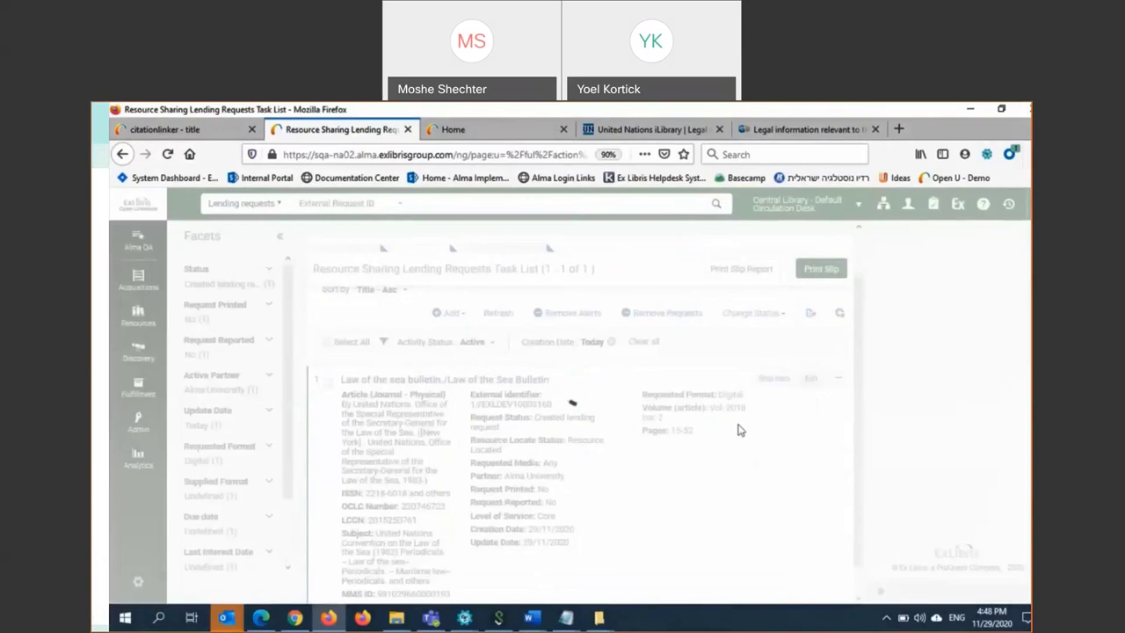
scroll(740, 419, down, 5)
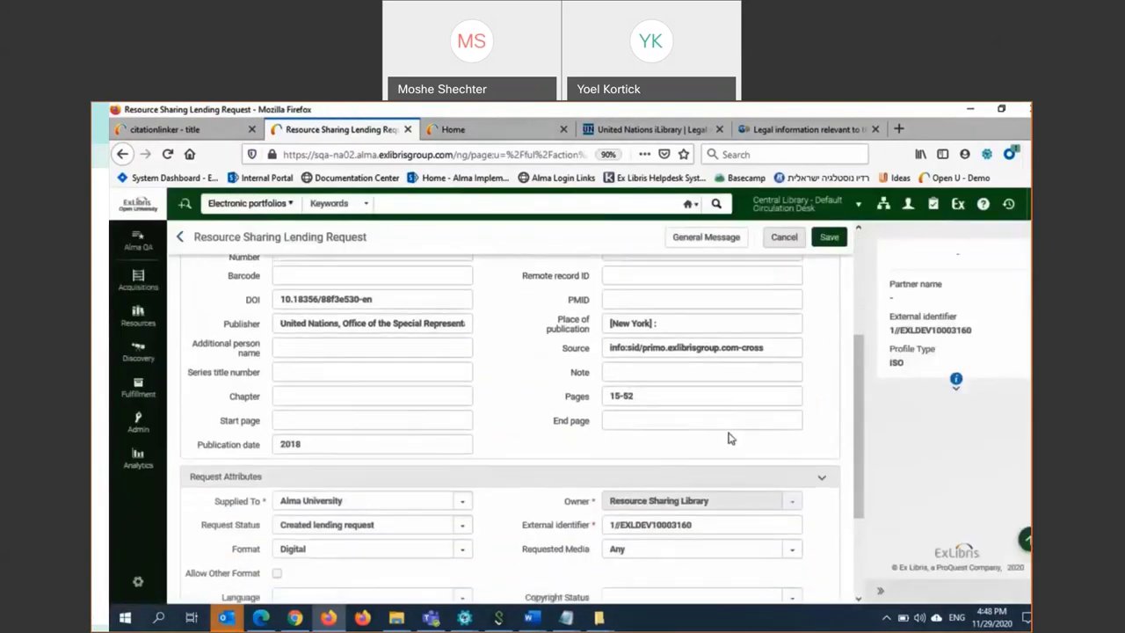
scroll(725, 439, down, 5)
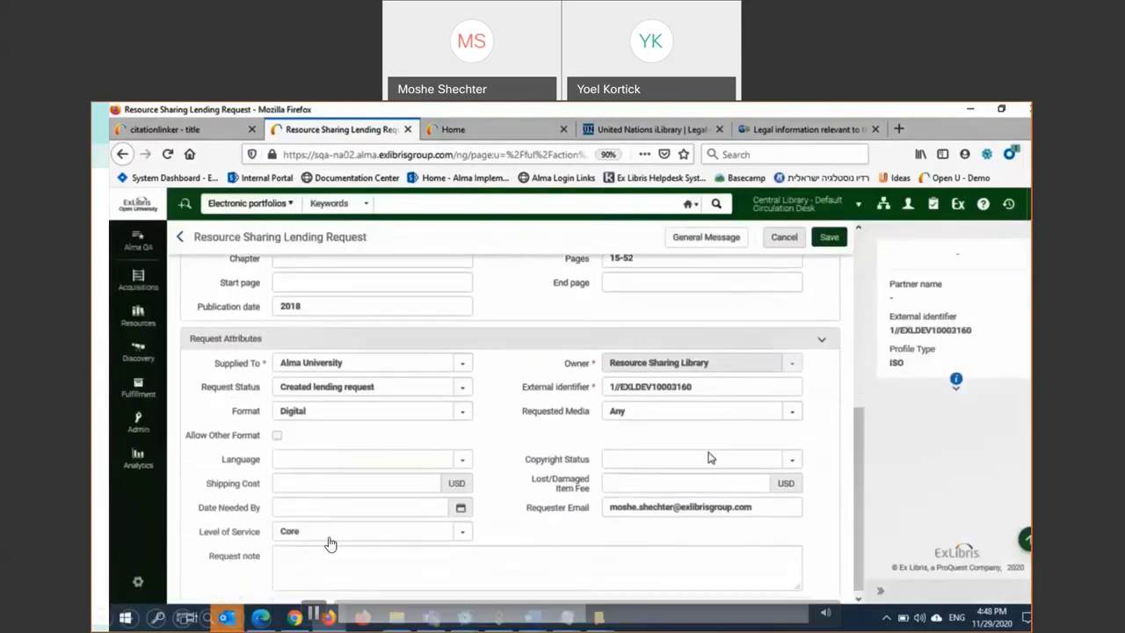
scroll(330, 543, down, 1)
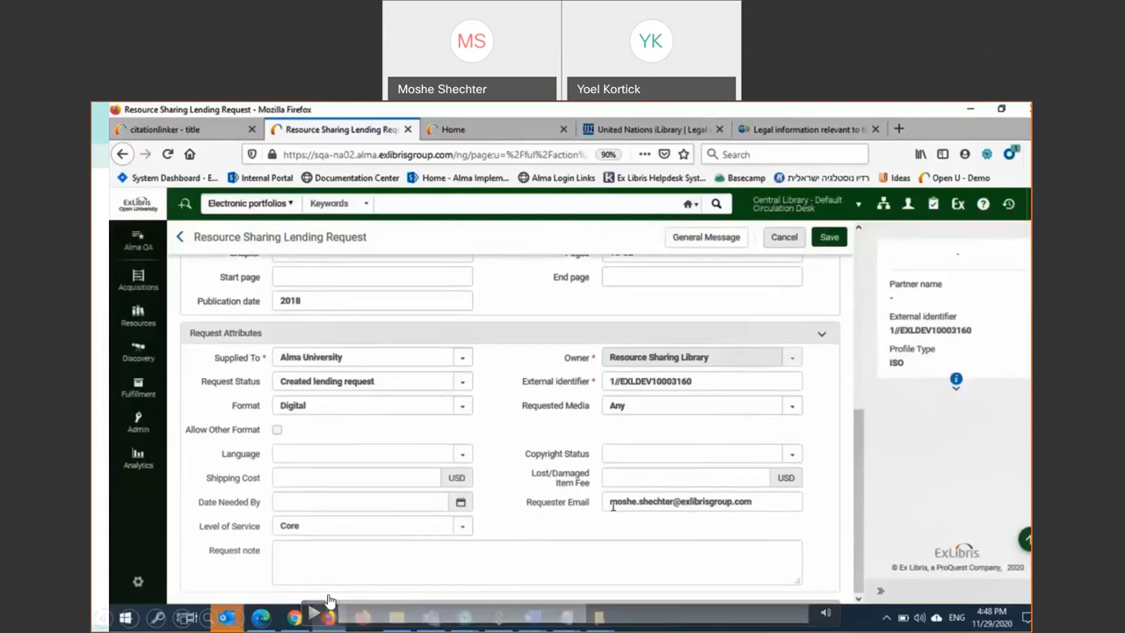
click(314, 617)
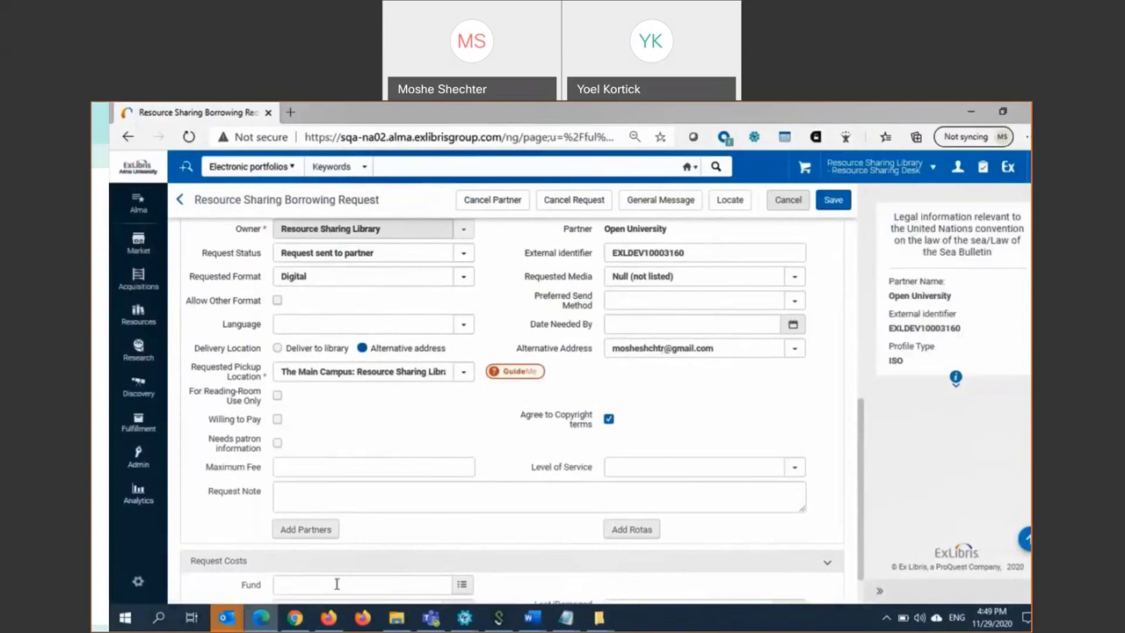
click(328, 617)
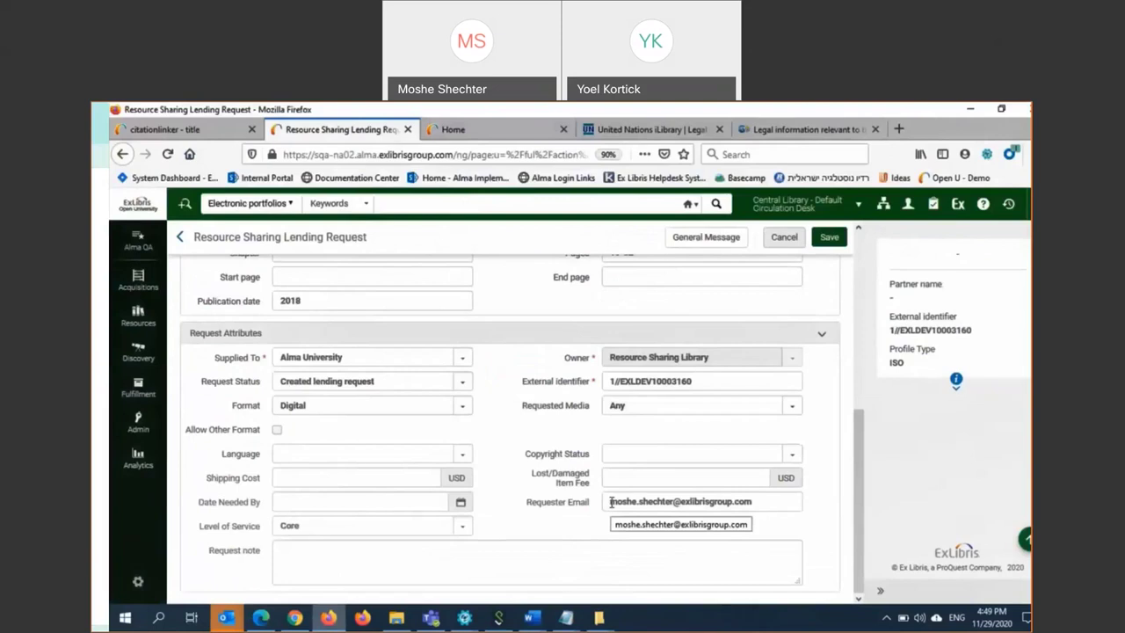
scroll(602, 447, up, 5)
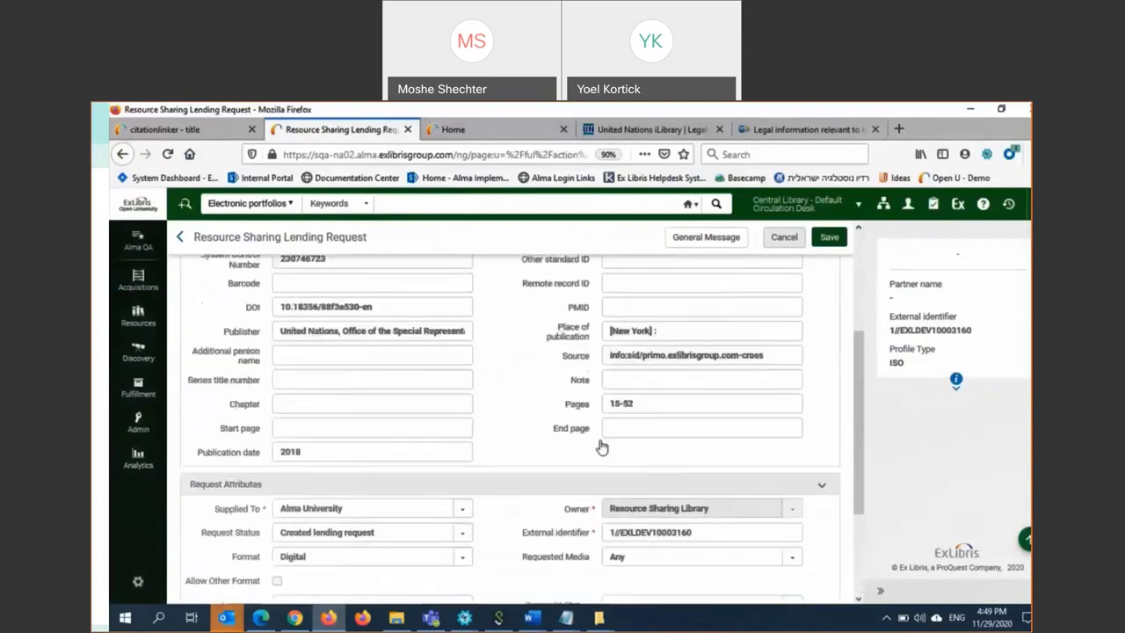
click(783, 237)
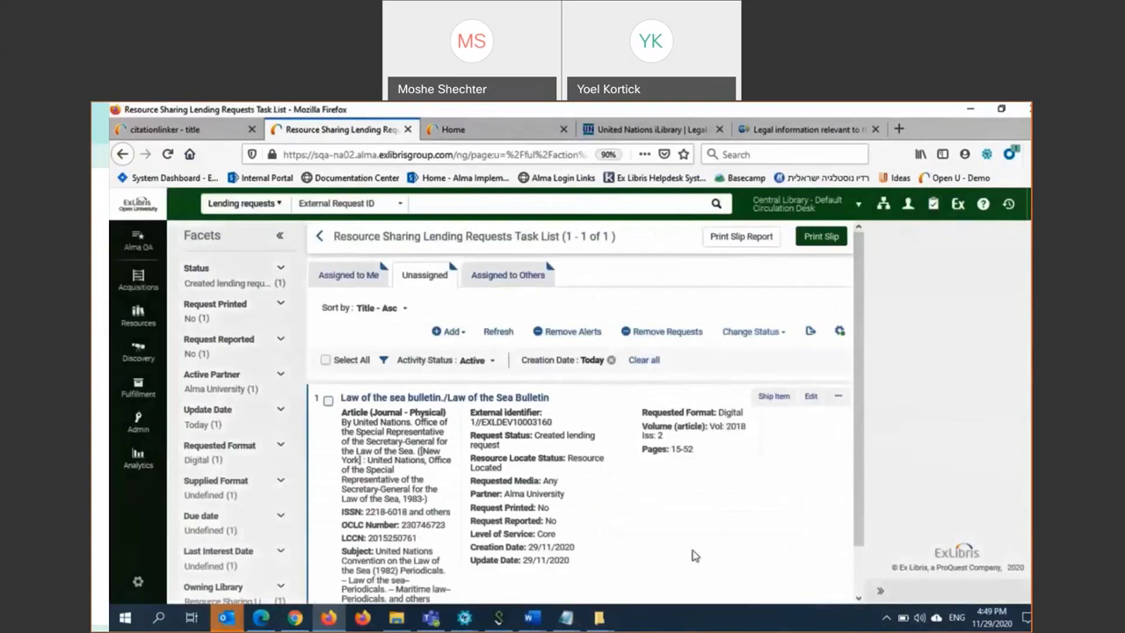
- Ship the Law of the Sea Bulletin lending request digitally with example2.docx from the Downloads folder attached
click(839, 398)
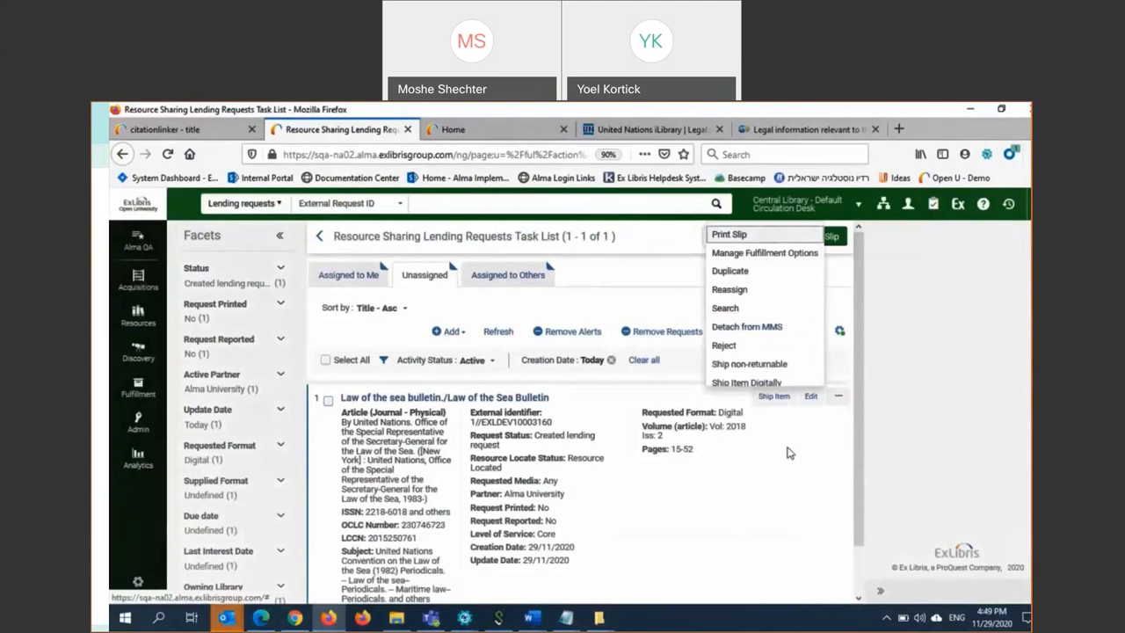
click(745, 384)
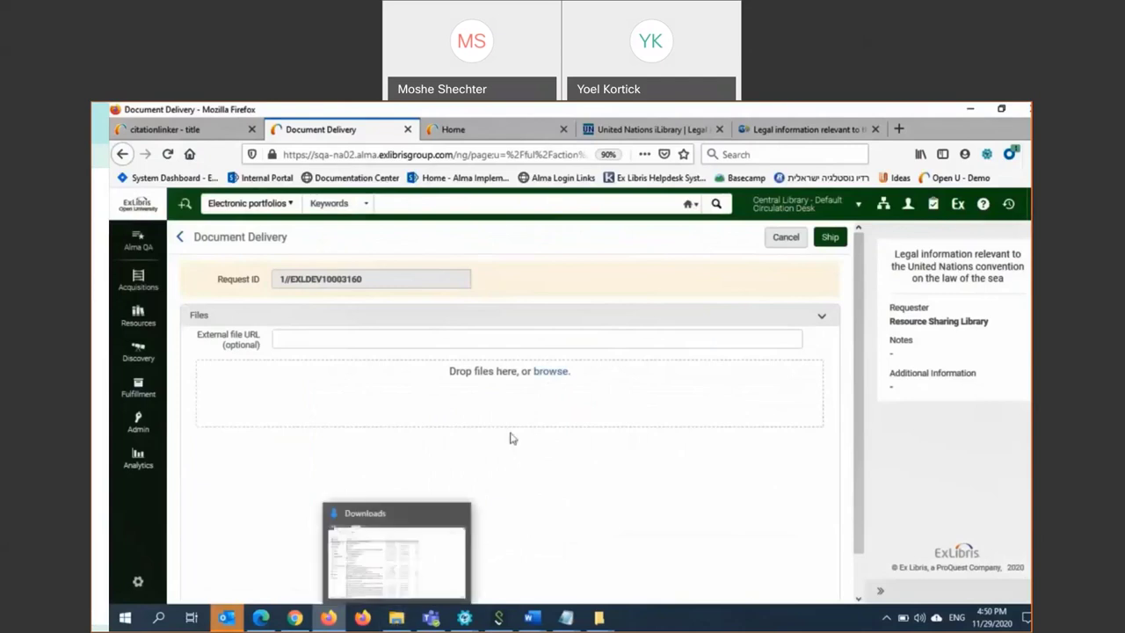
click(396, 617)
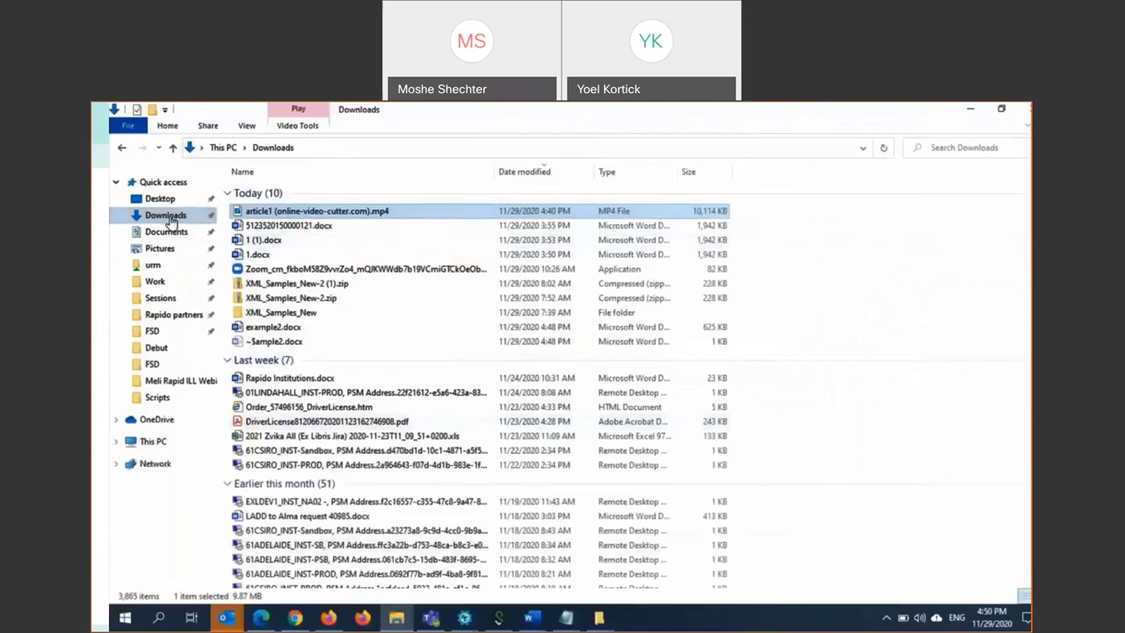
click(181, 216)
click(180, 228)
click(171, 215)
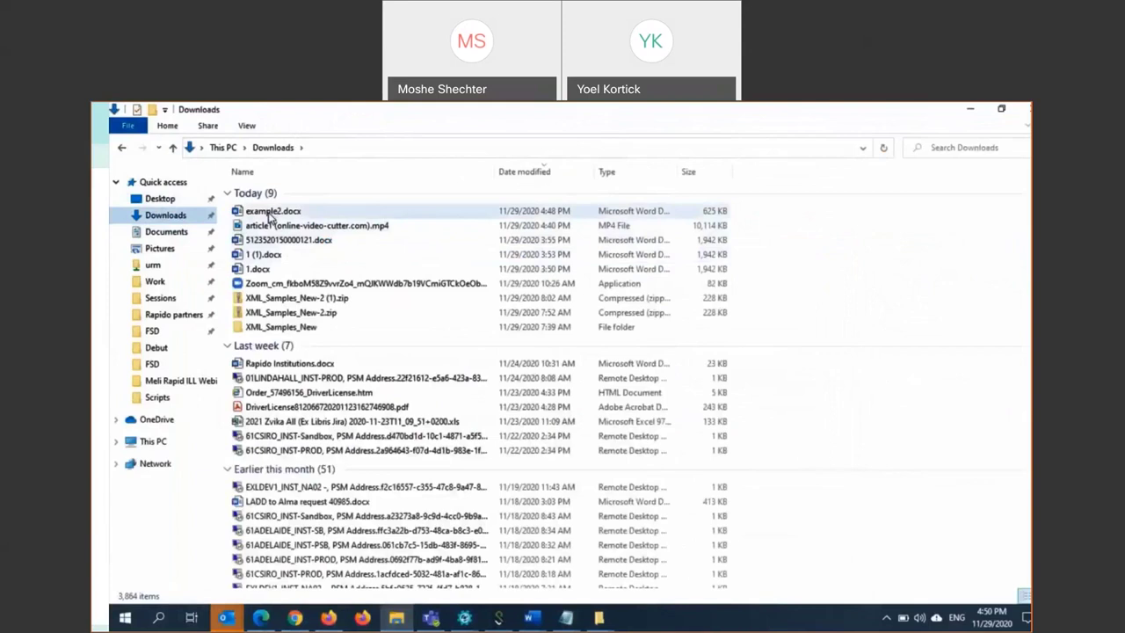
drag(271, 217, 490, 419)
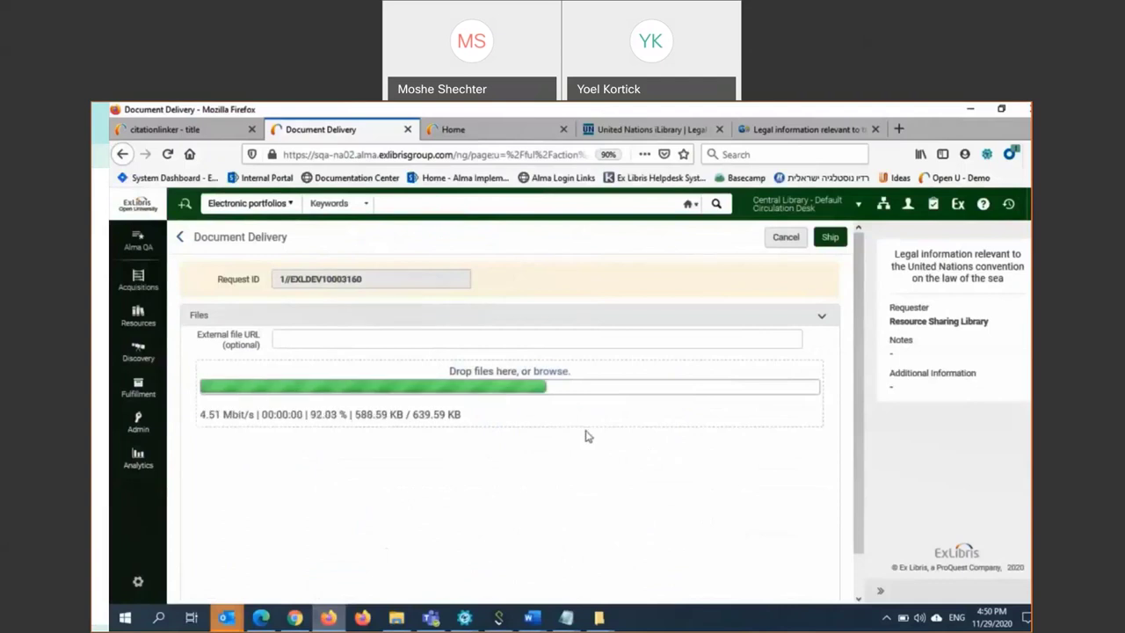
click(826, 242)
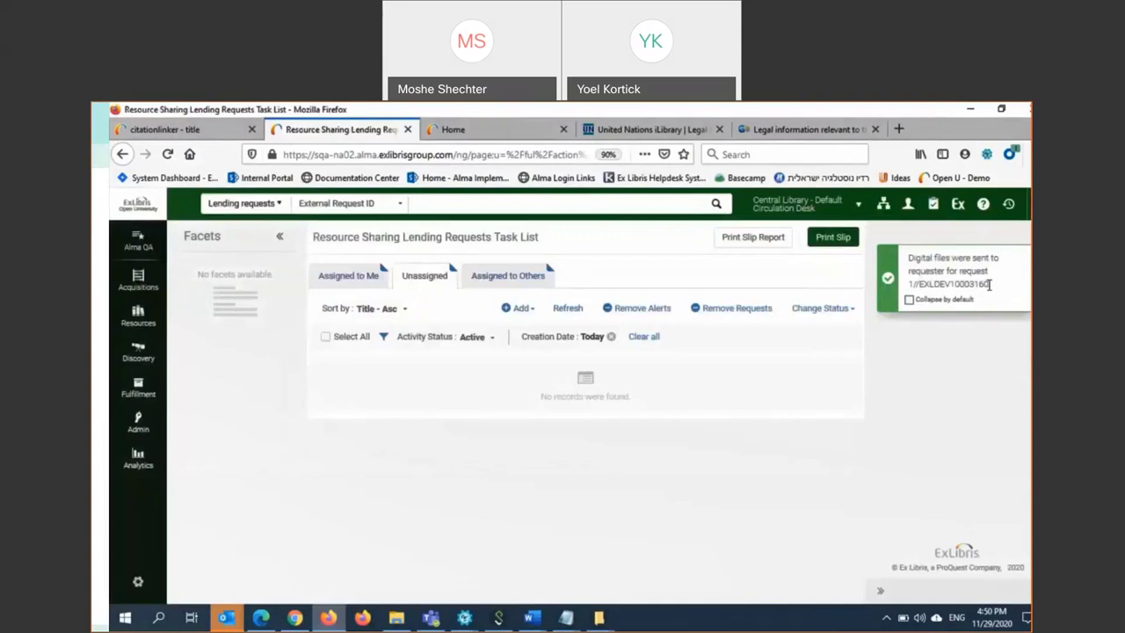
- Copy the shipped request's external identifier, filter the lending requests by Completed activity status, and search for that identifier
drag(987, 283, 918, 284)
key(ctrl+c)
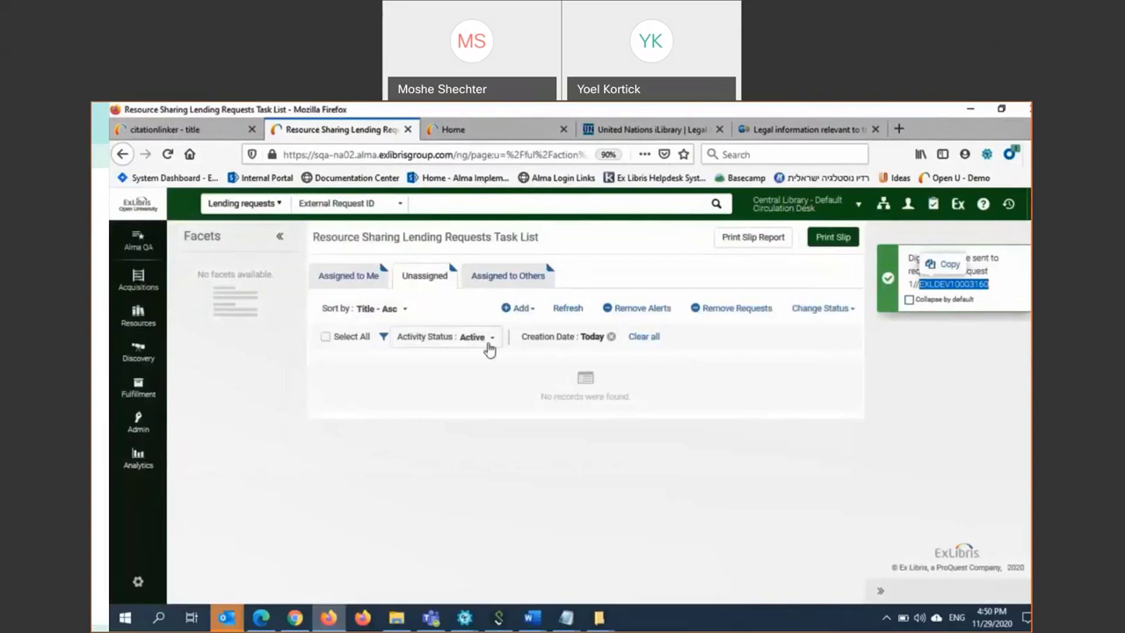
click(494, 339)
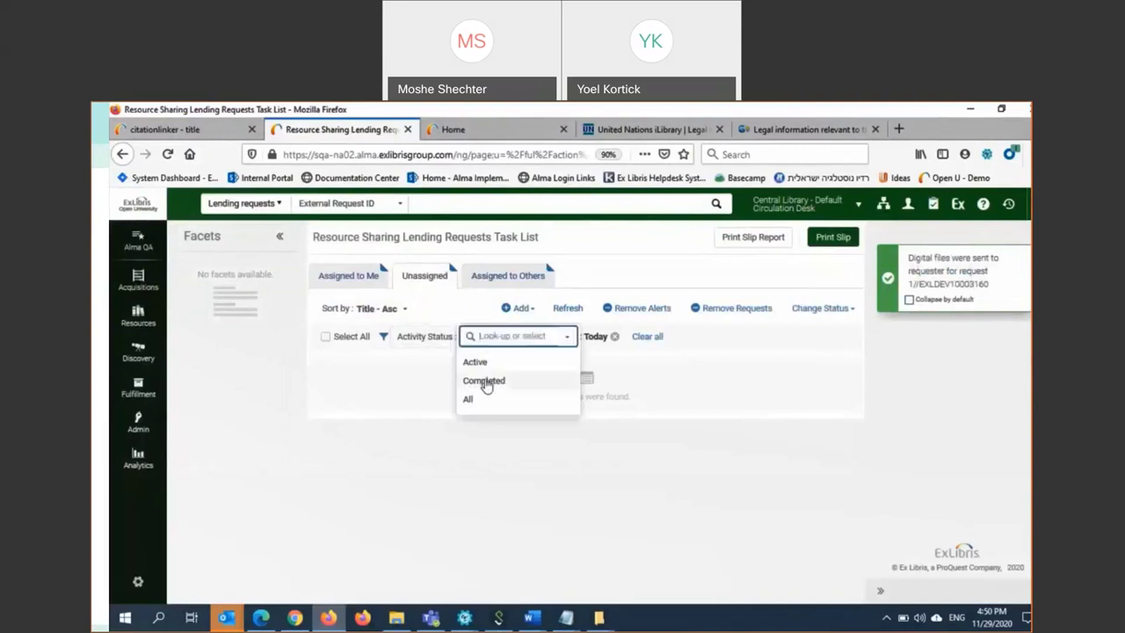
click(486, 382)
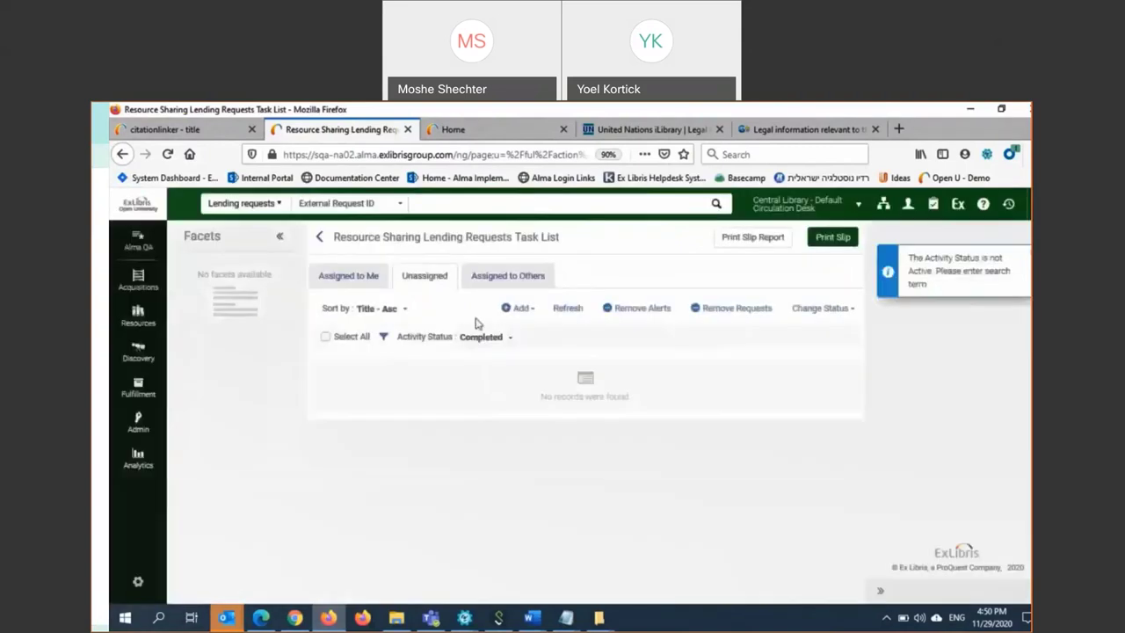
click(448, 203)
key(ctrl+v)
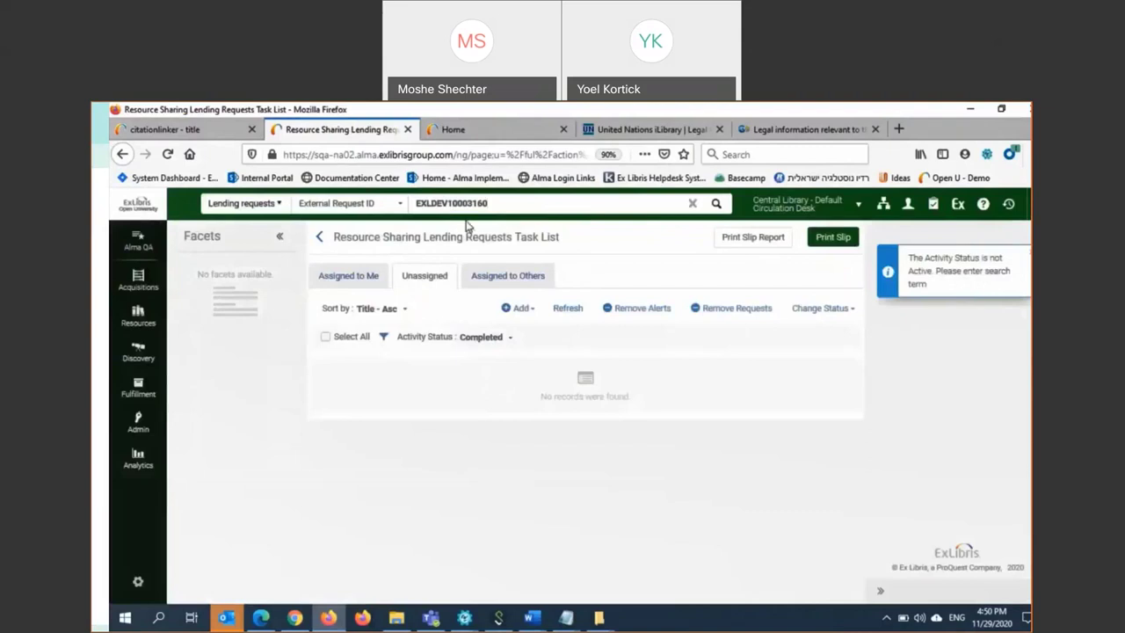
key(Return)
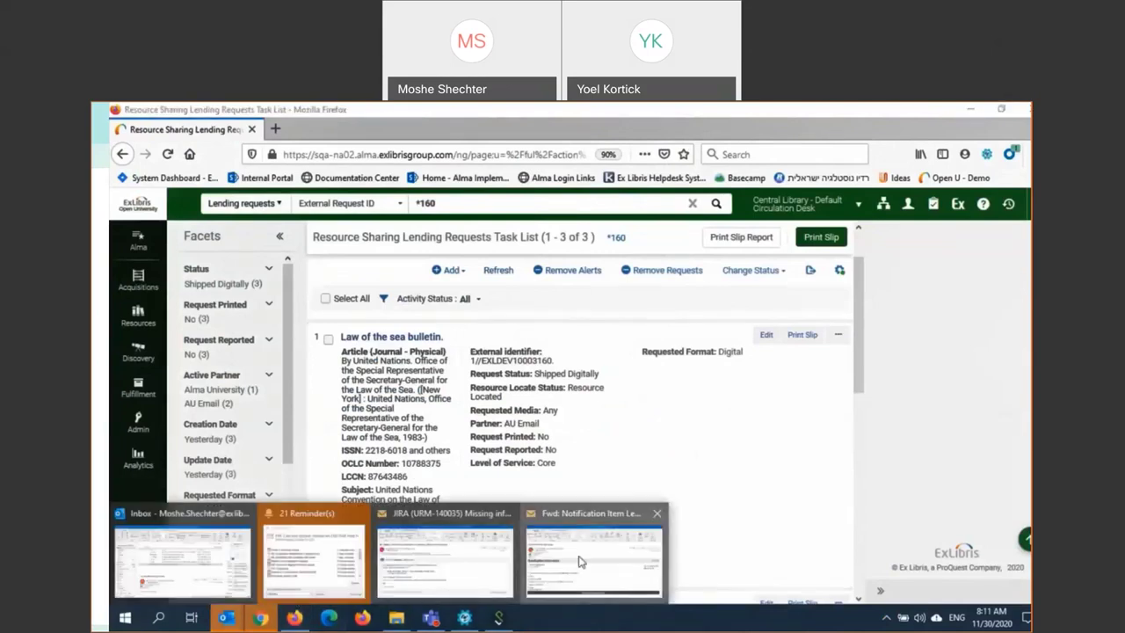
- Switch to the forwarded Notification Item Letter email in Outlook and open its example2.docx attachment in Word
click(593, 553)
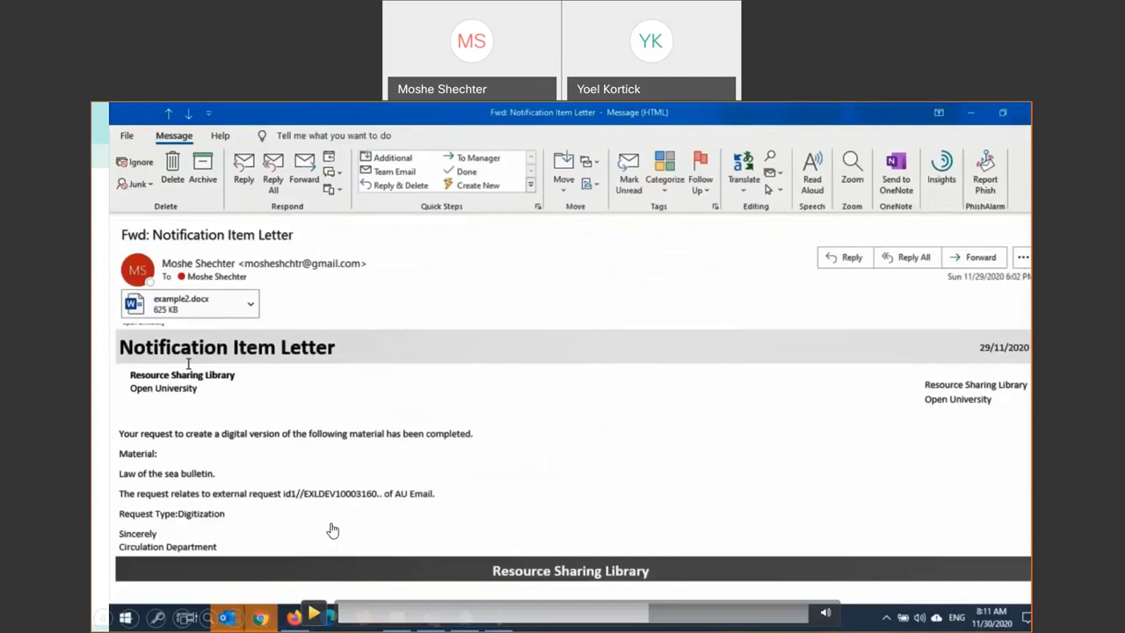
click(312, 612)
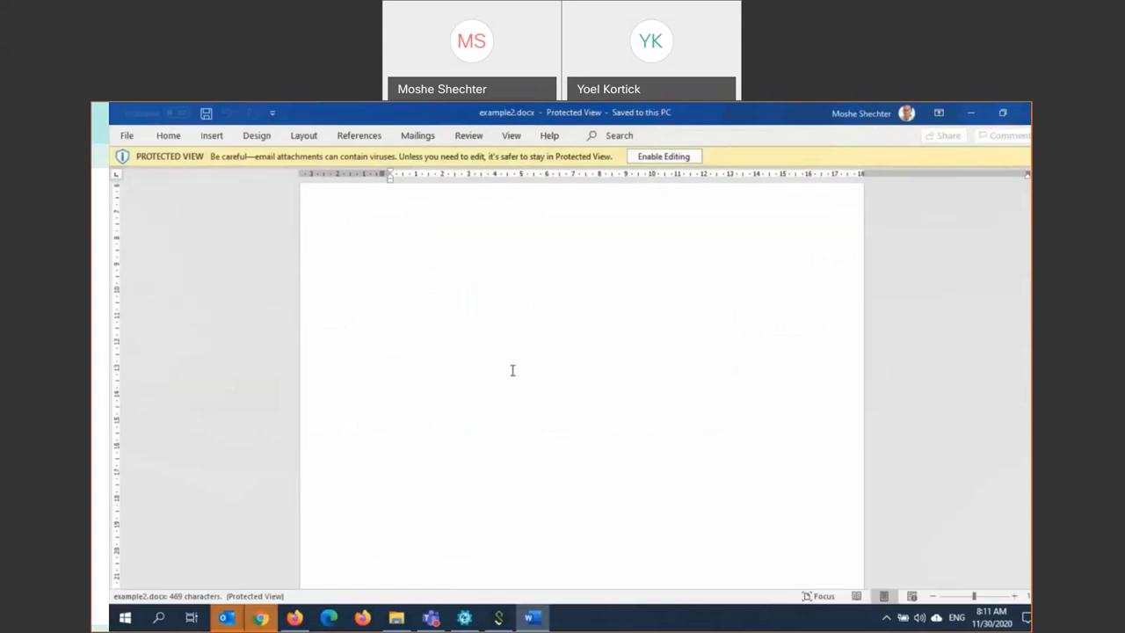
scroll(516, 380, down, 1)
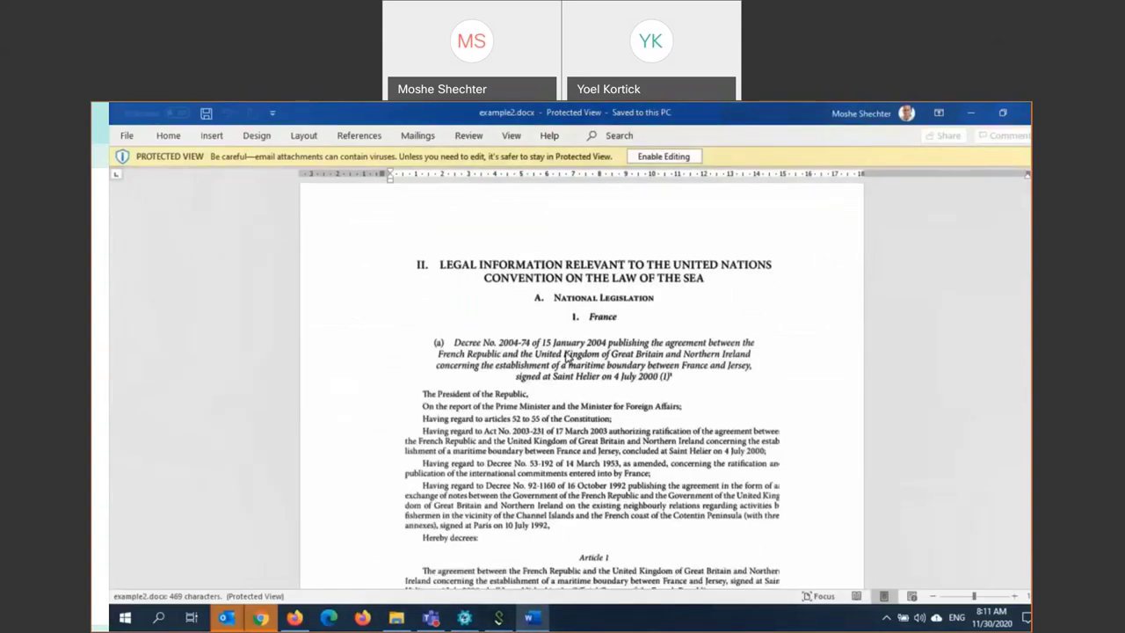
- Enable editing of the received example2.docx and check its article pages
click(672, 156)
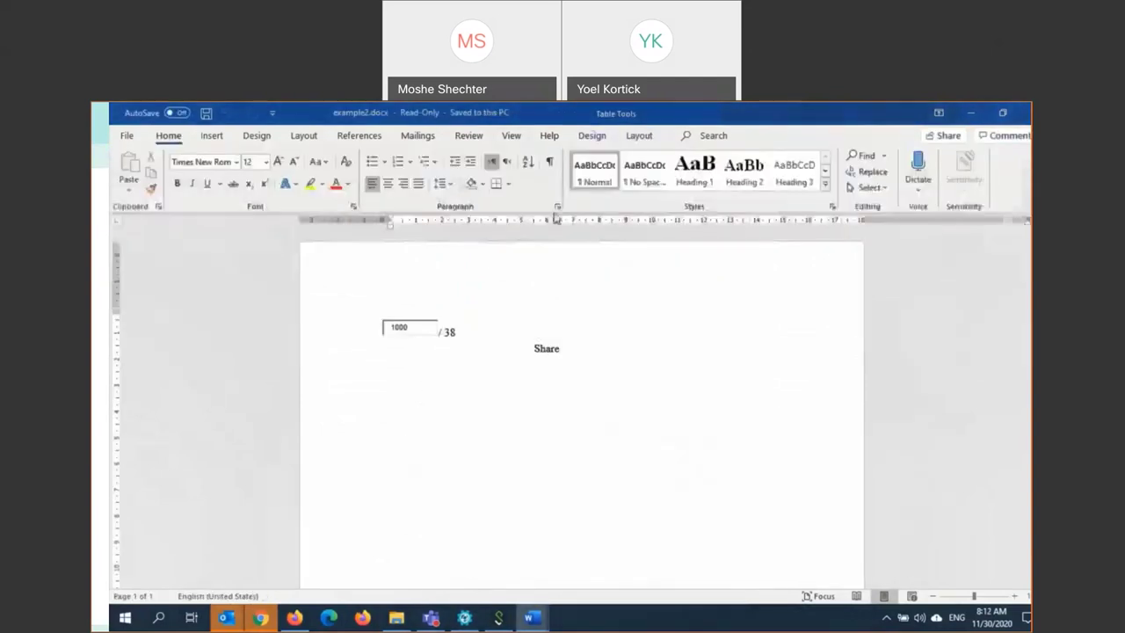
scroll(527, 376, down, 8)
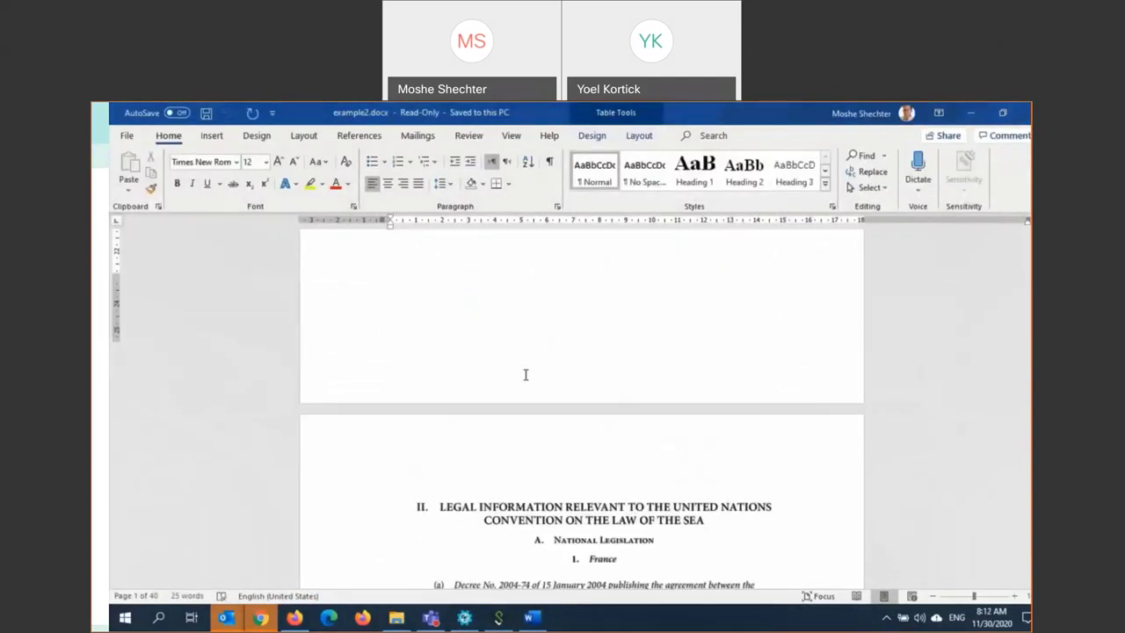
scroll(525, 376, up, 2)
scroll(525, 377, up, 10)
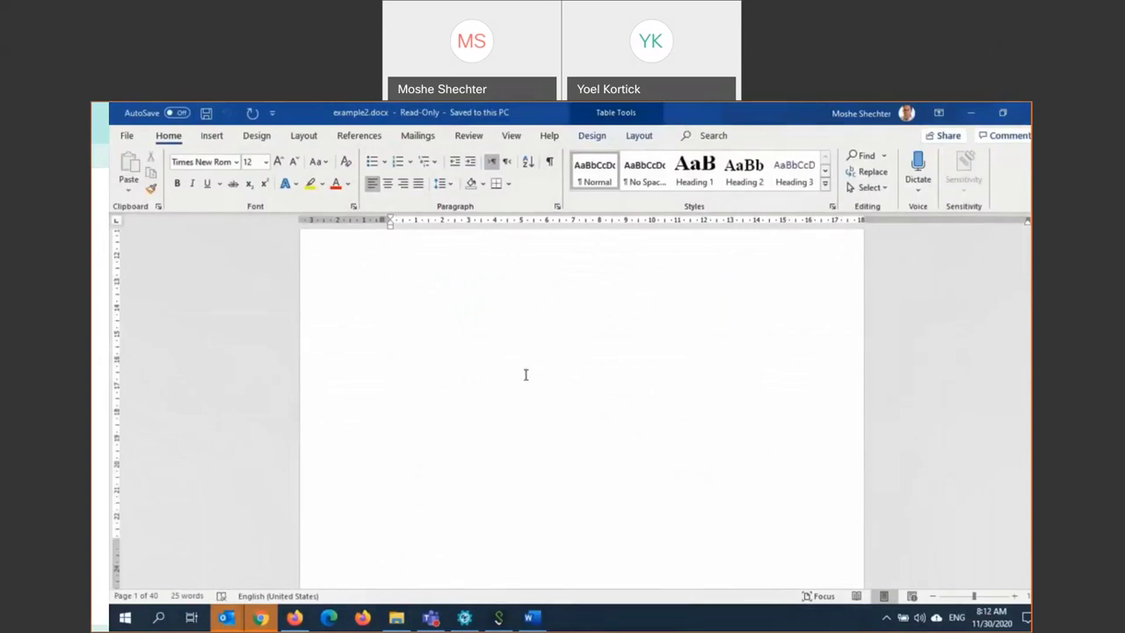
- Save a copy of the received example2.docx in the Downloads folder as local2.docx
click(126, 135)
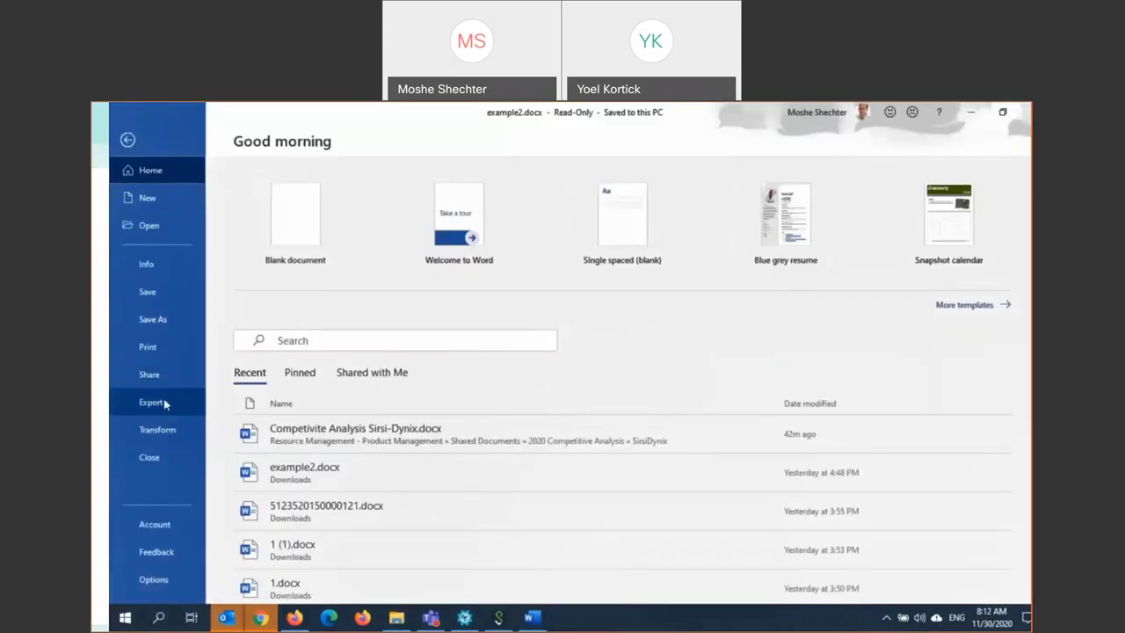
click(167, 321)
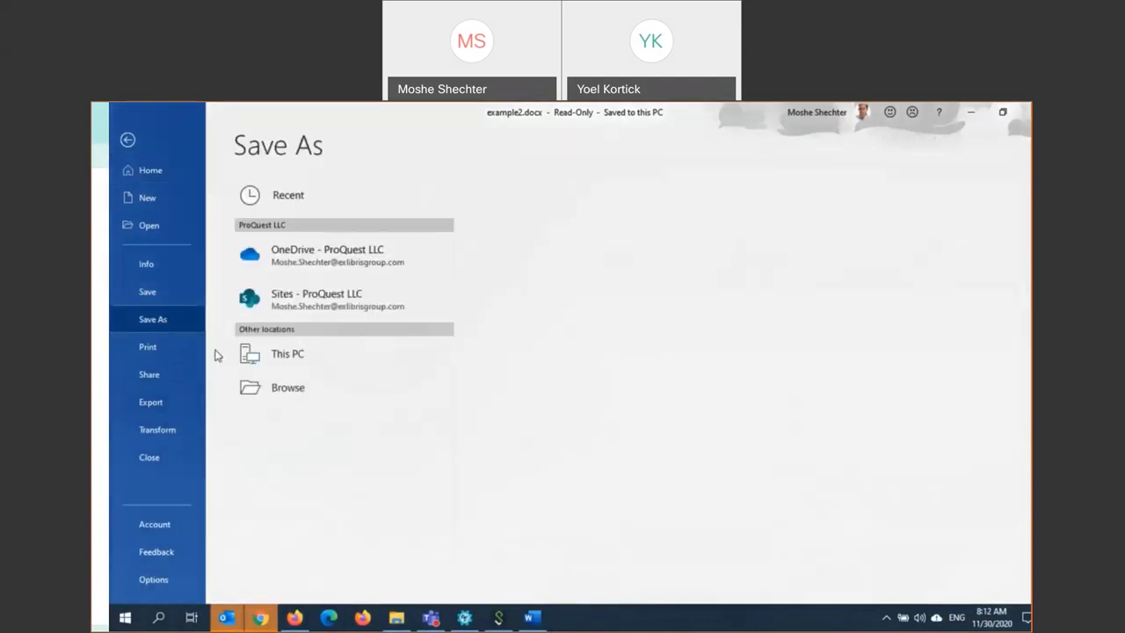
click(288, 421)
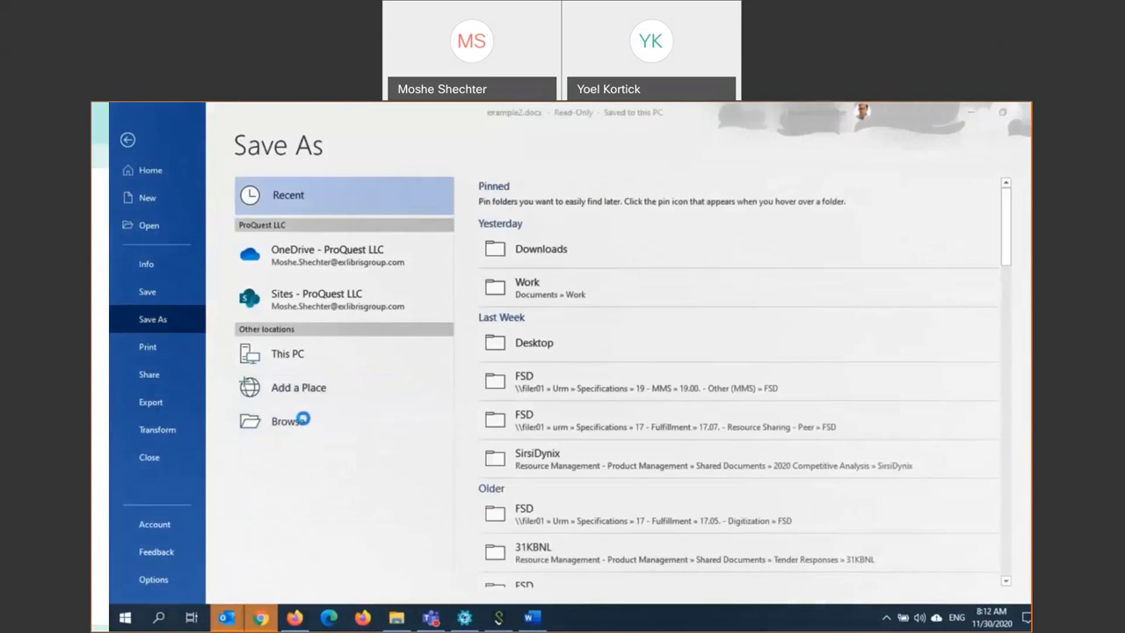
scroll(211, 236, up, 1)
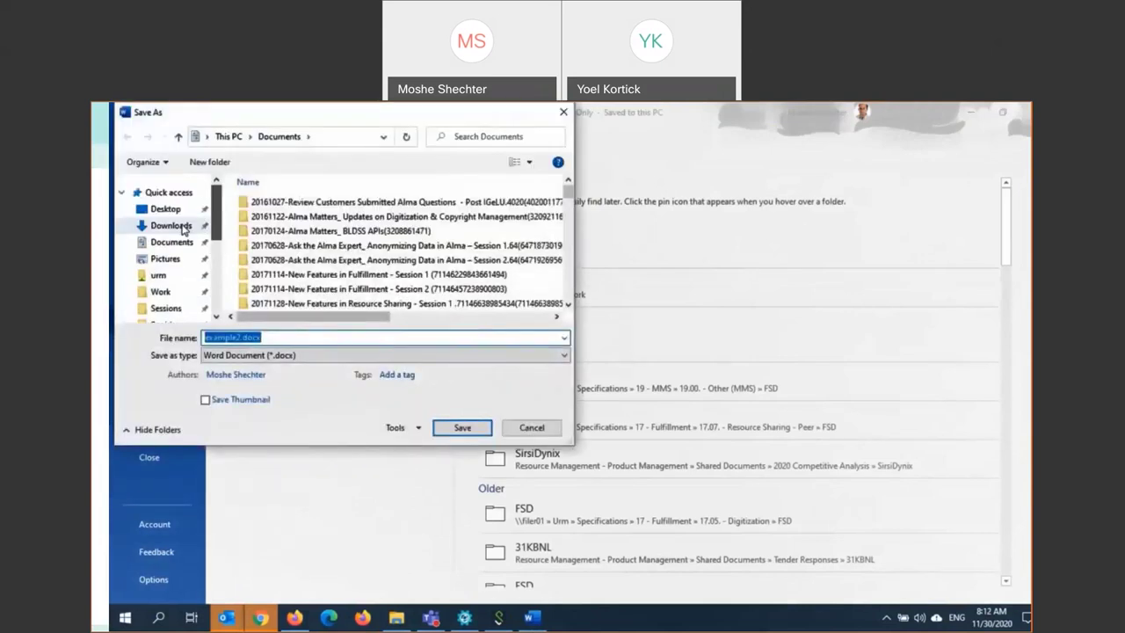
click(170, 225)
click(239, 337)
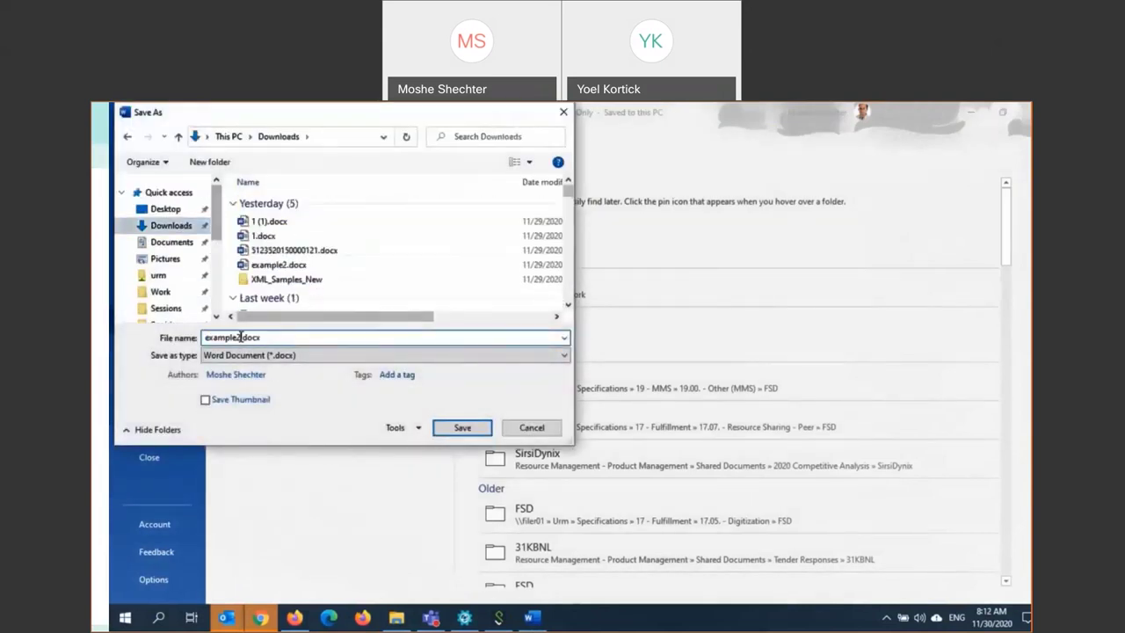
drag(240, 337, 182, 334)
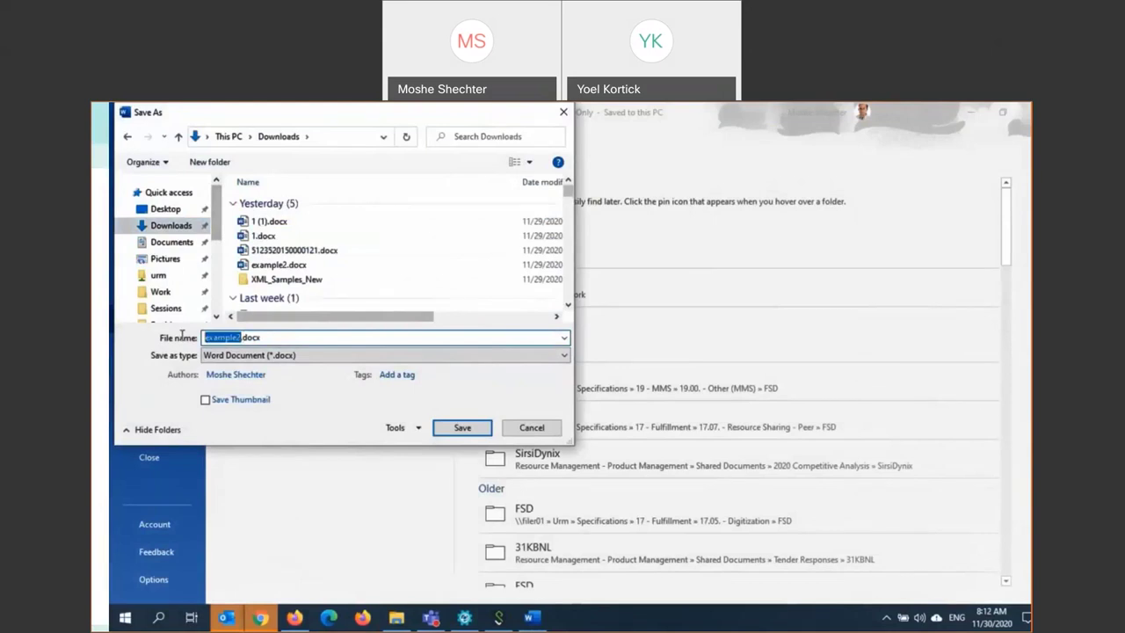
text(local)
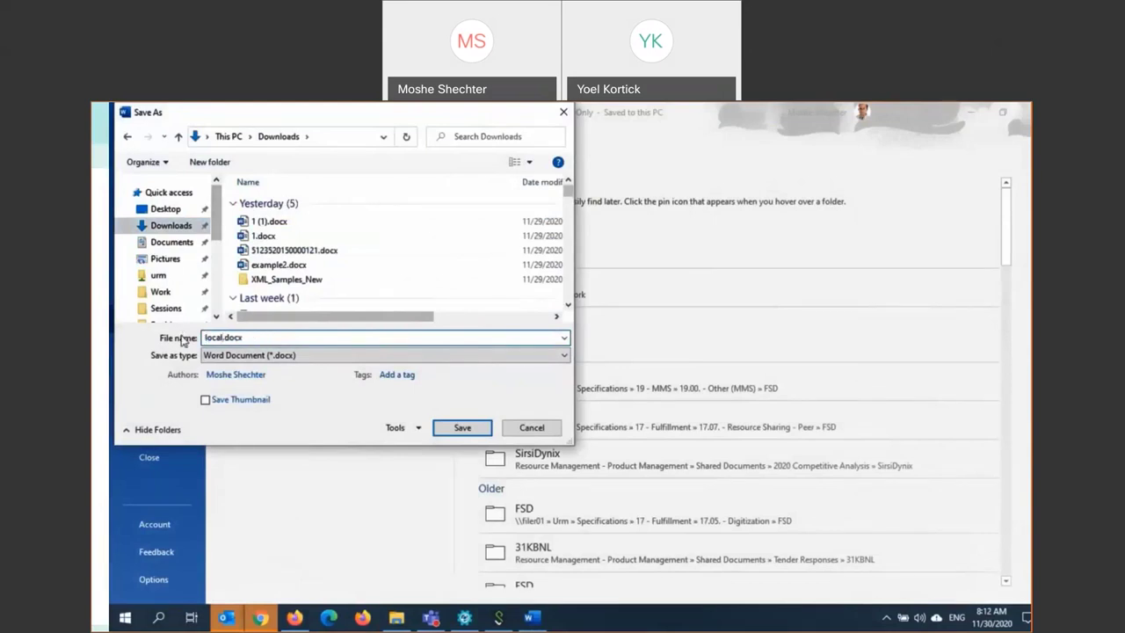
click(462, 427)
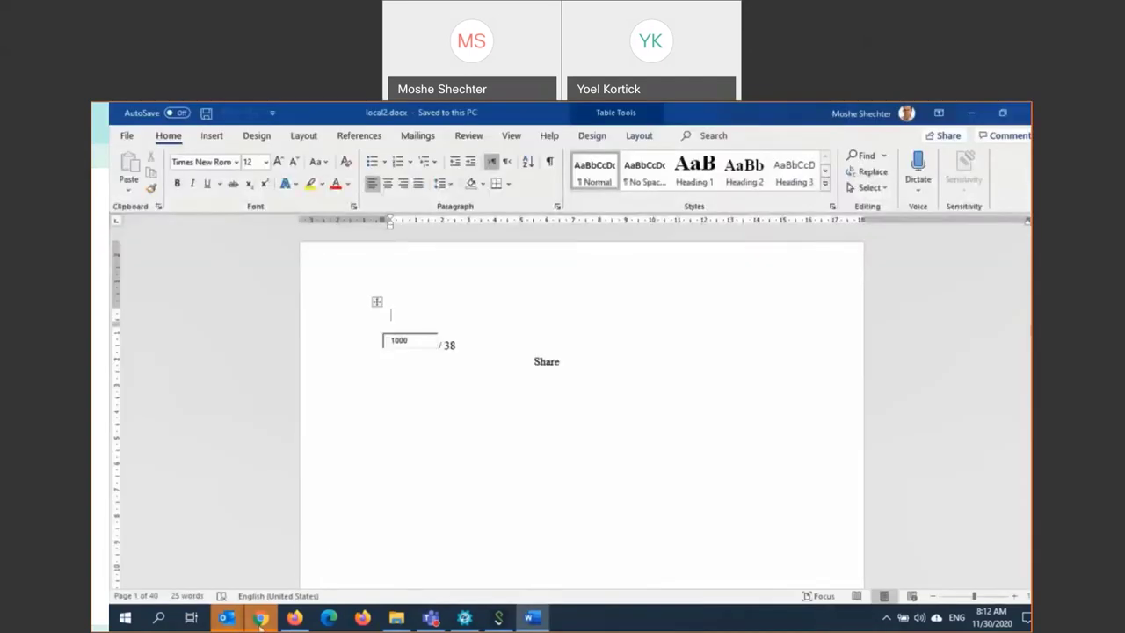
- Switch to Alma in Chrome, close the ActivePresenter page, and search the borrowing requests by external request ID for *3160
mouse_move(260, 620)
click(261, 619)
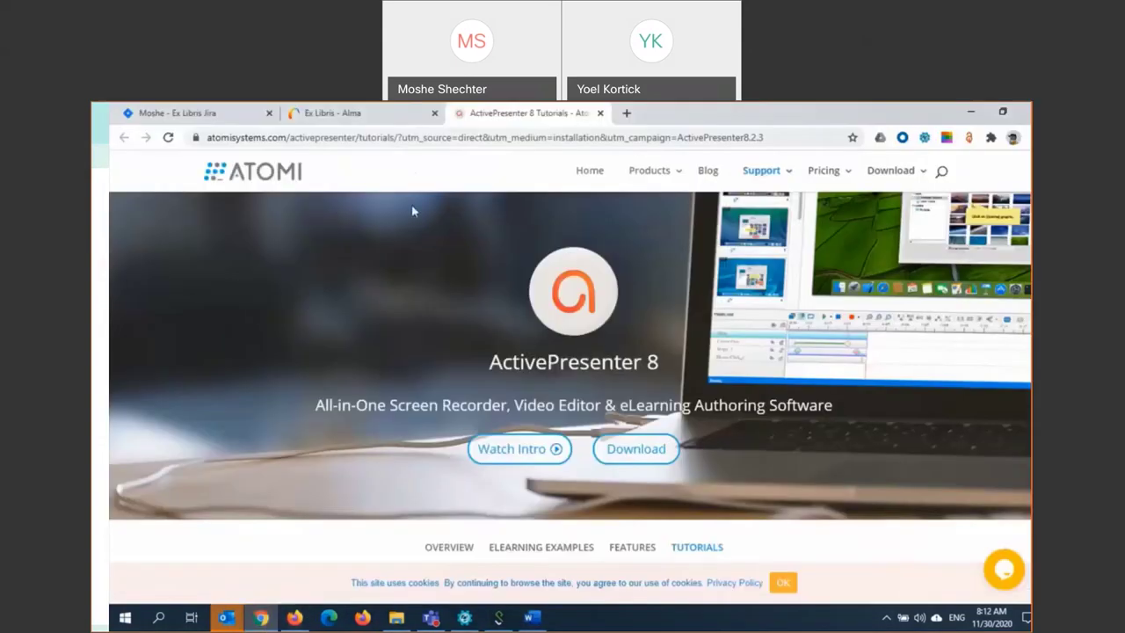
click(358, 115)
click(600, 113)
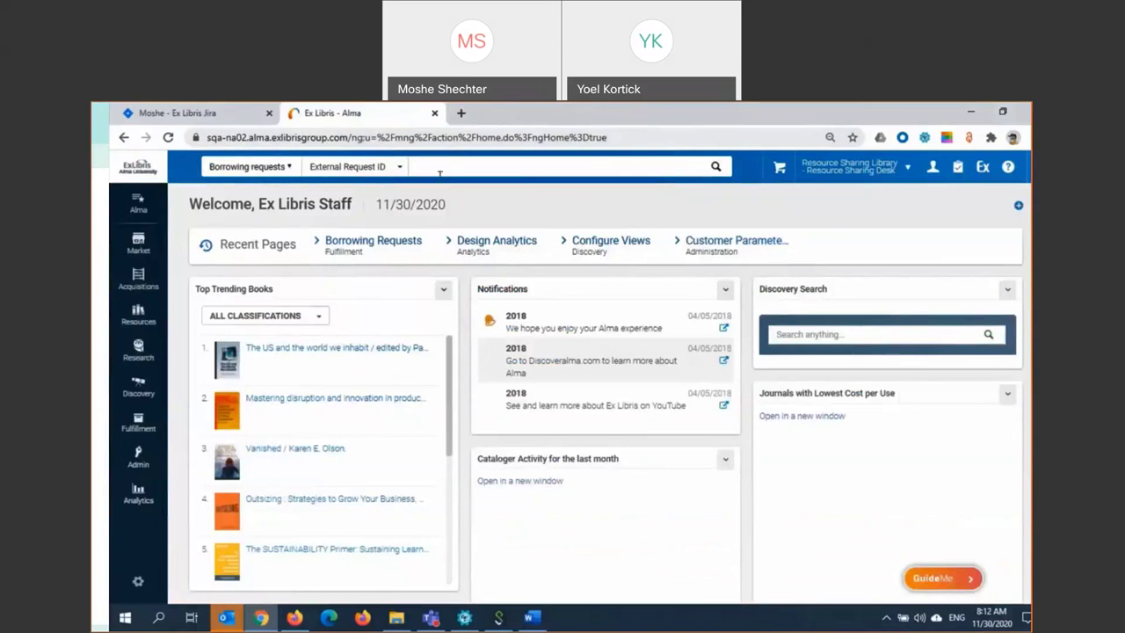
text(*1368)
key(Return)
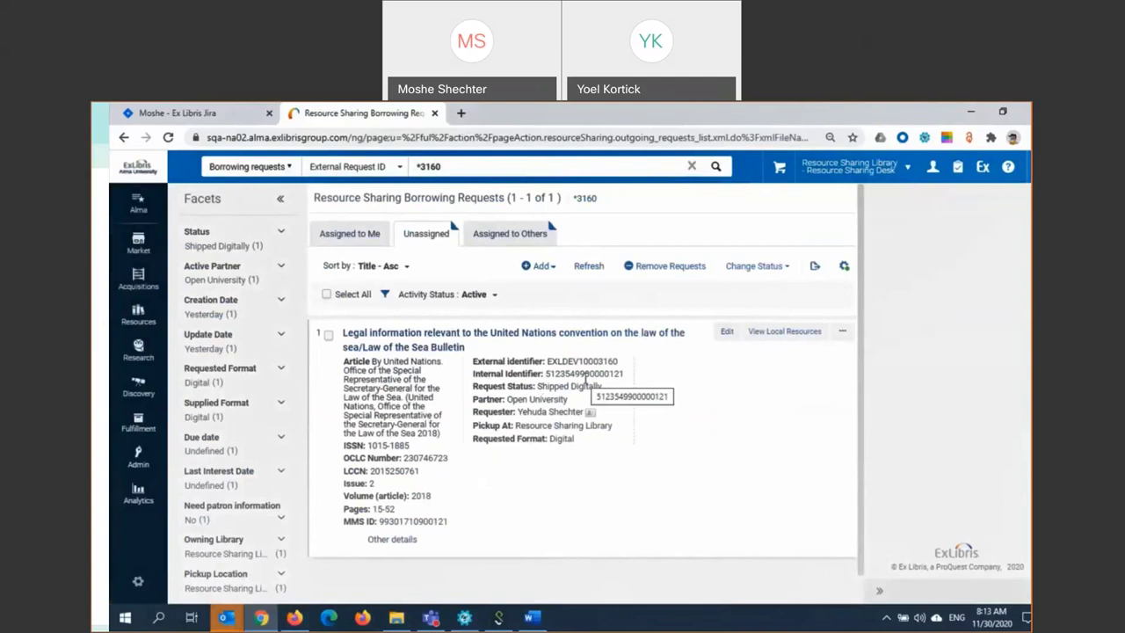
- Upload local2.docx from the Downloads folder to the Law of the Sea Bulletin borrowing request and send the document delivery
drag(548, 361, 619, 362)
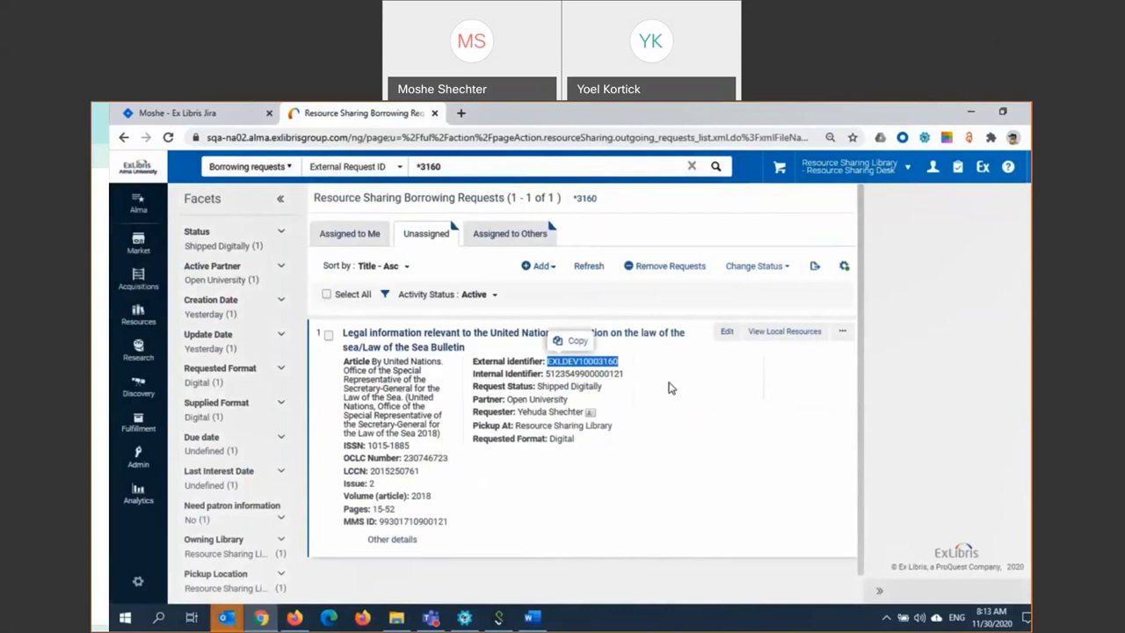
click(837, 333)
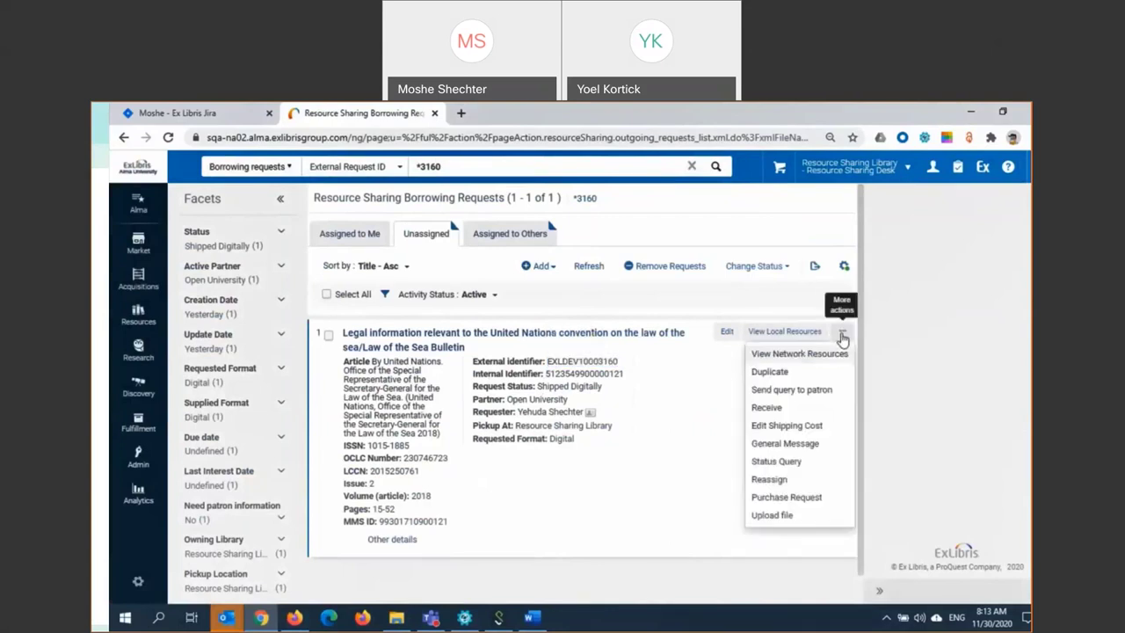
click(767, 520)
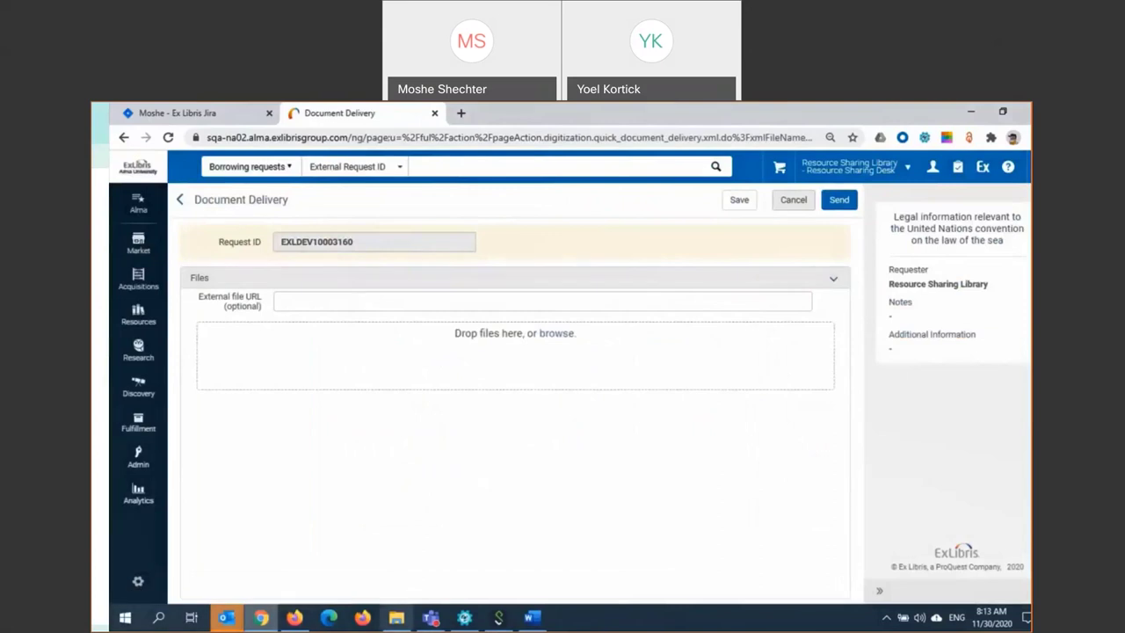
click(396, 617)
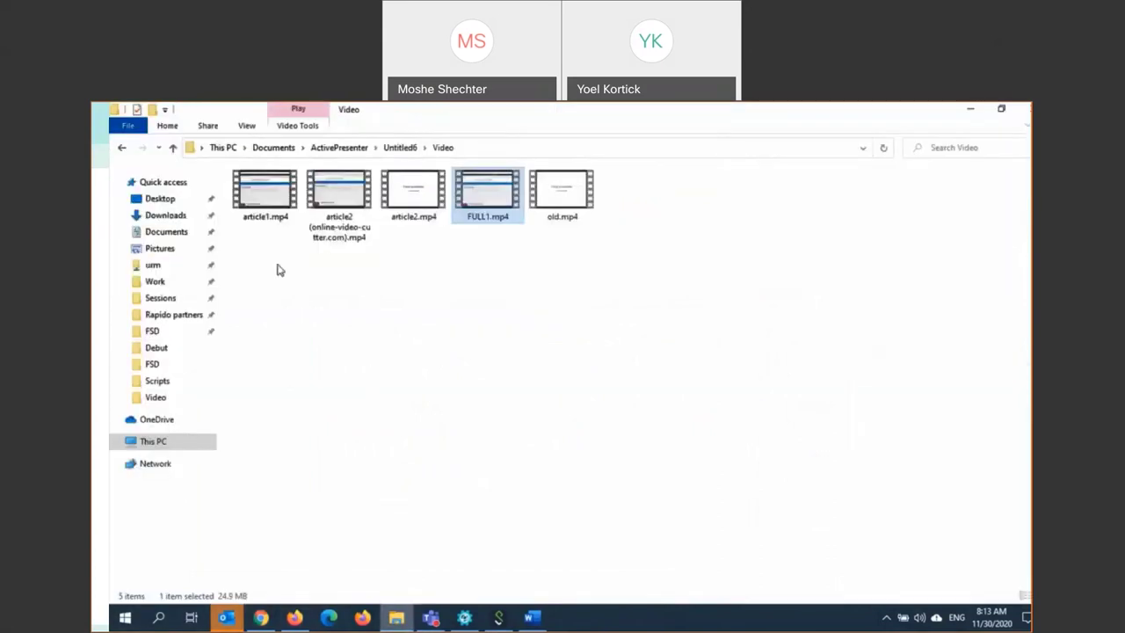
click(167, 216)
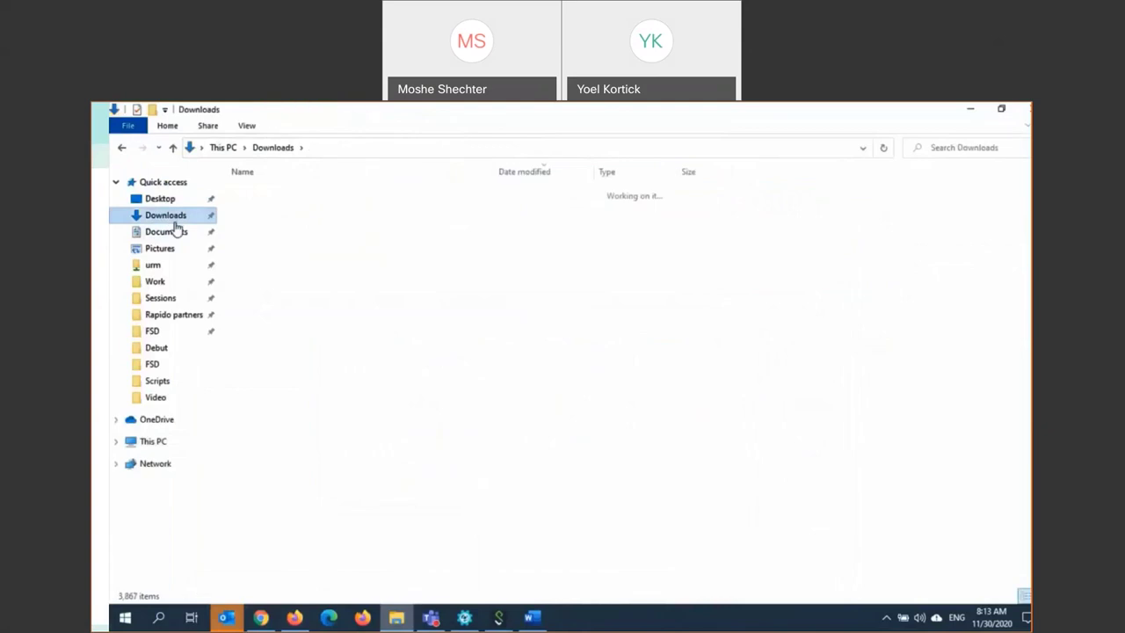
drag(261, 216, 503, 394)
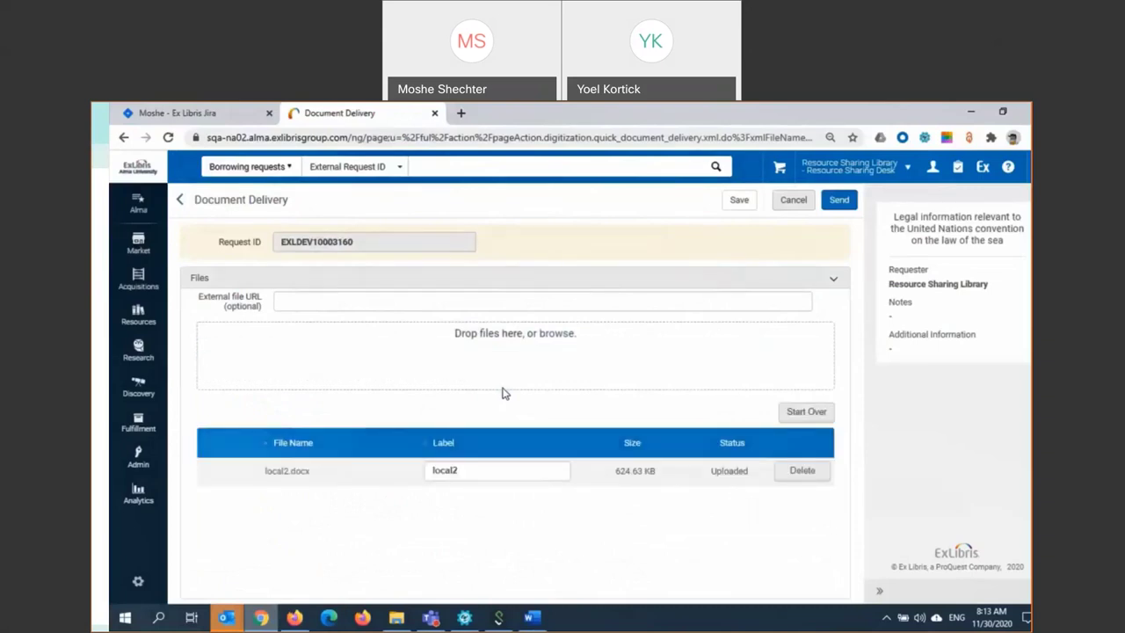
click(839, 202)
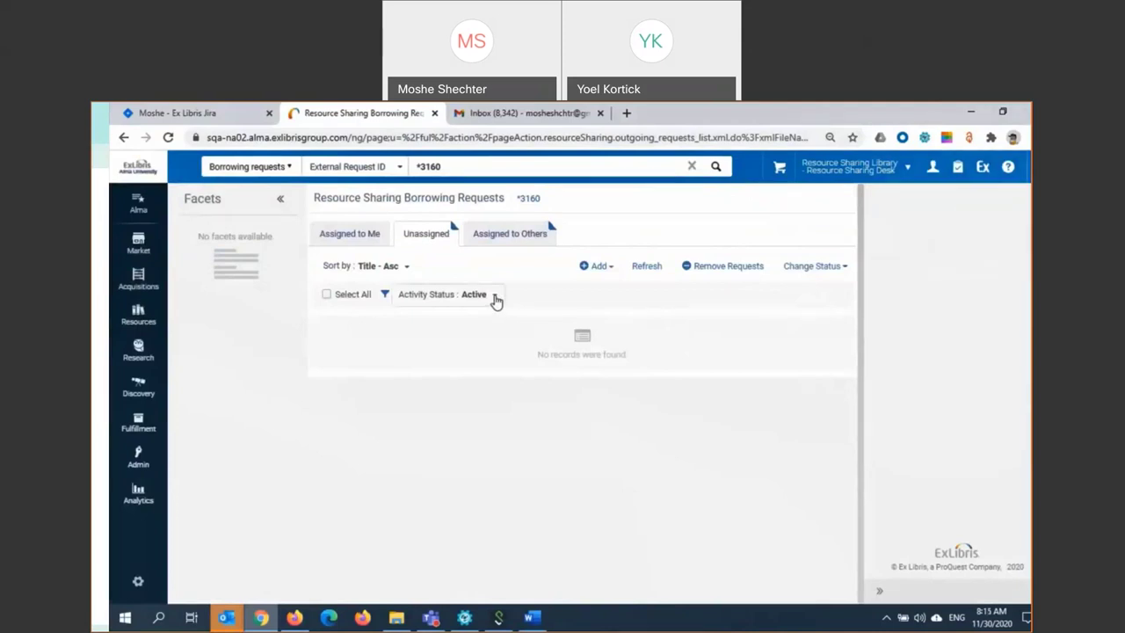
- Filter the borrowing requests by Completed activity status and show the file attached to the Law of the Sea request
click(495, 302)
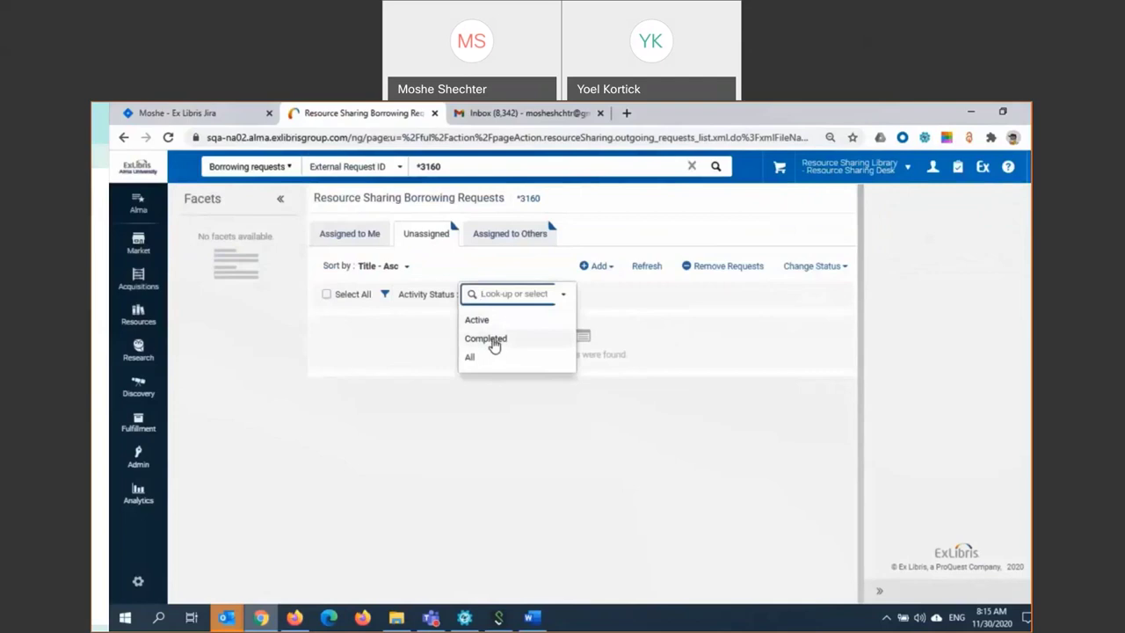
click(493, 342)
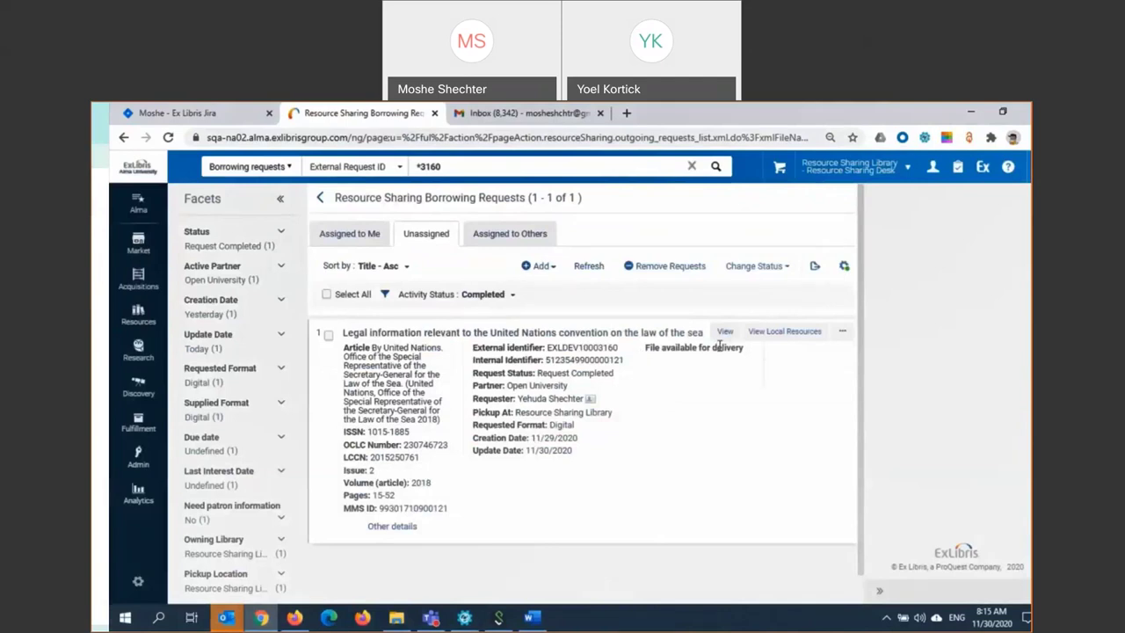
click(841, 331)
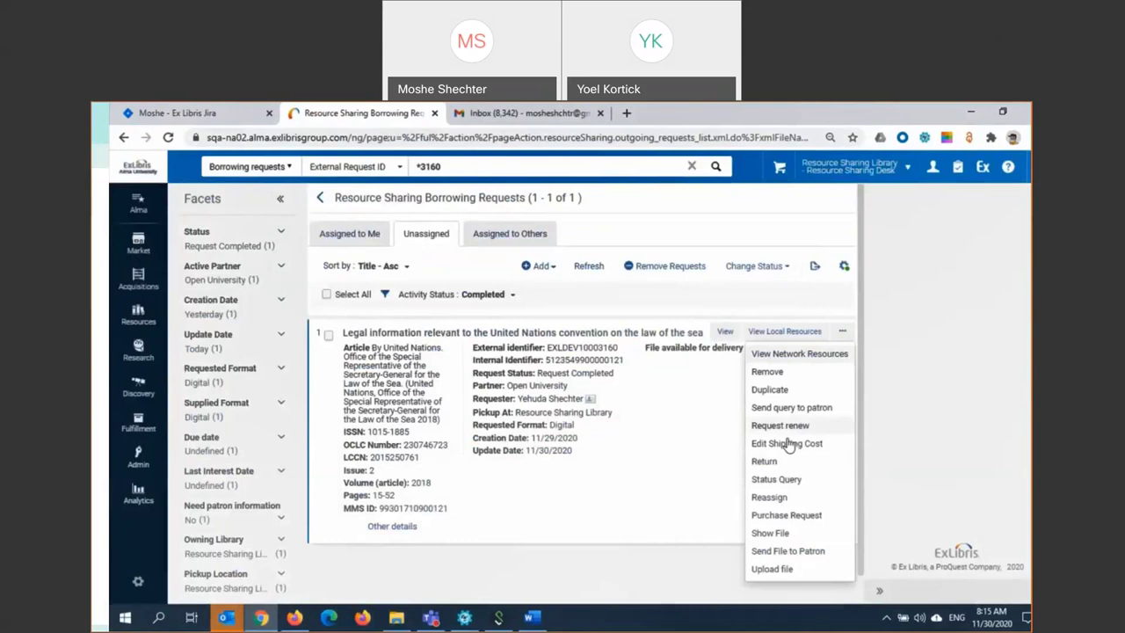
click(761, 538)
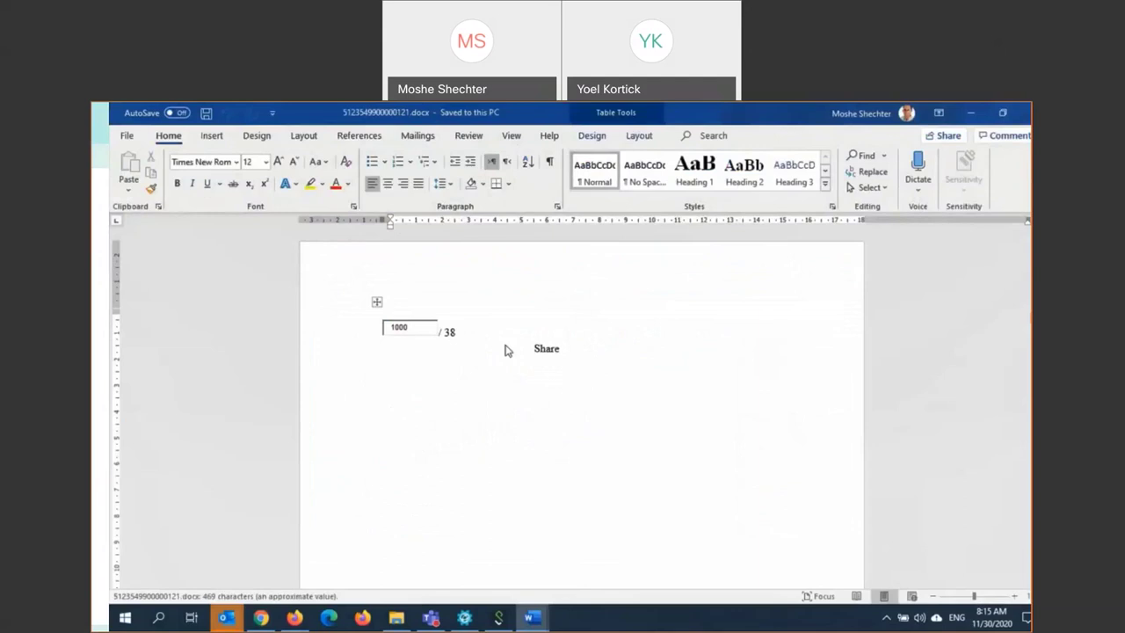
- Switch to Gmail in Chrome, open the new Notification Item Letter among the Updates emails, and review its download links
click(262, 620)
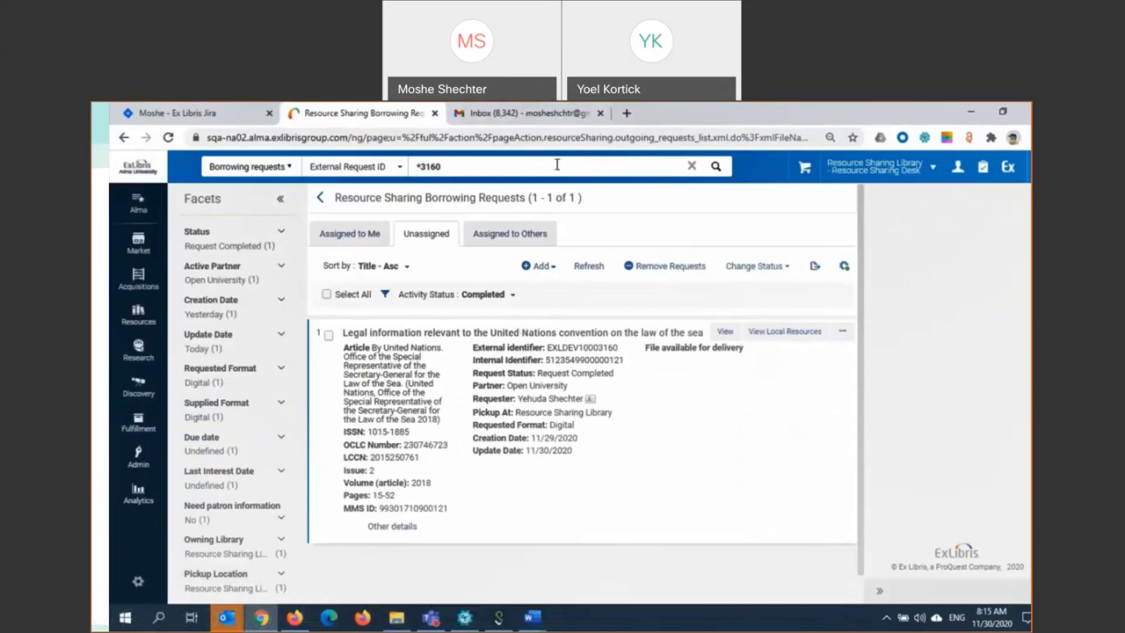
click(538, 116)
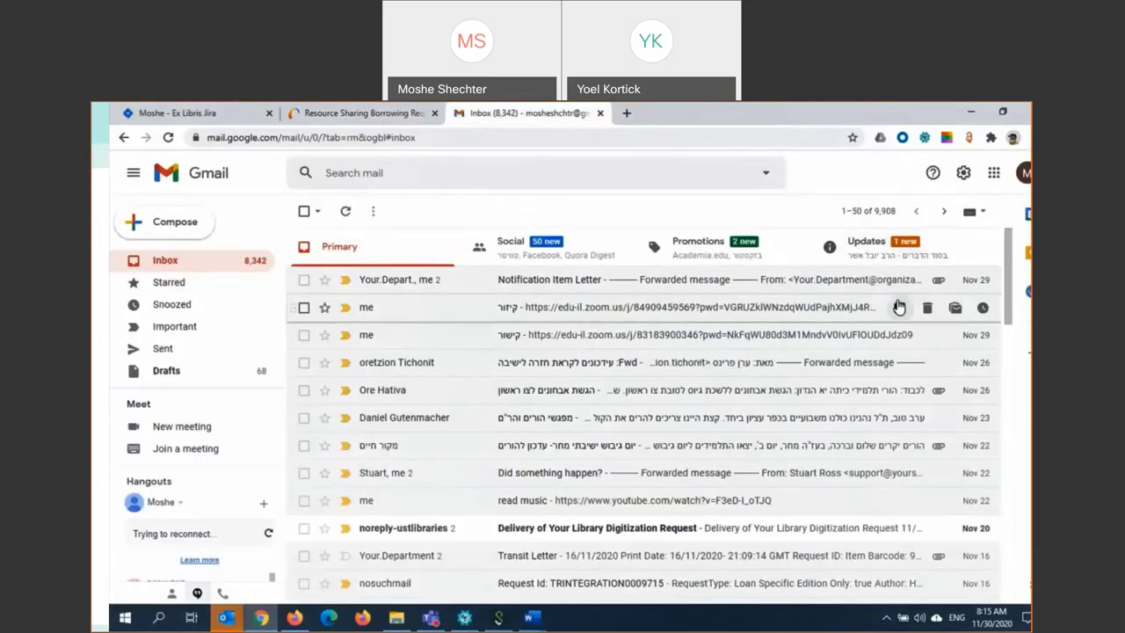
click(865, 245)
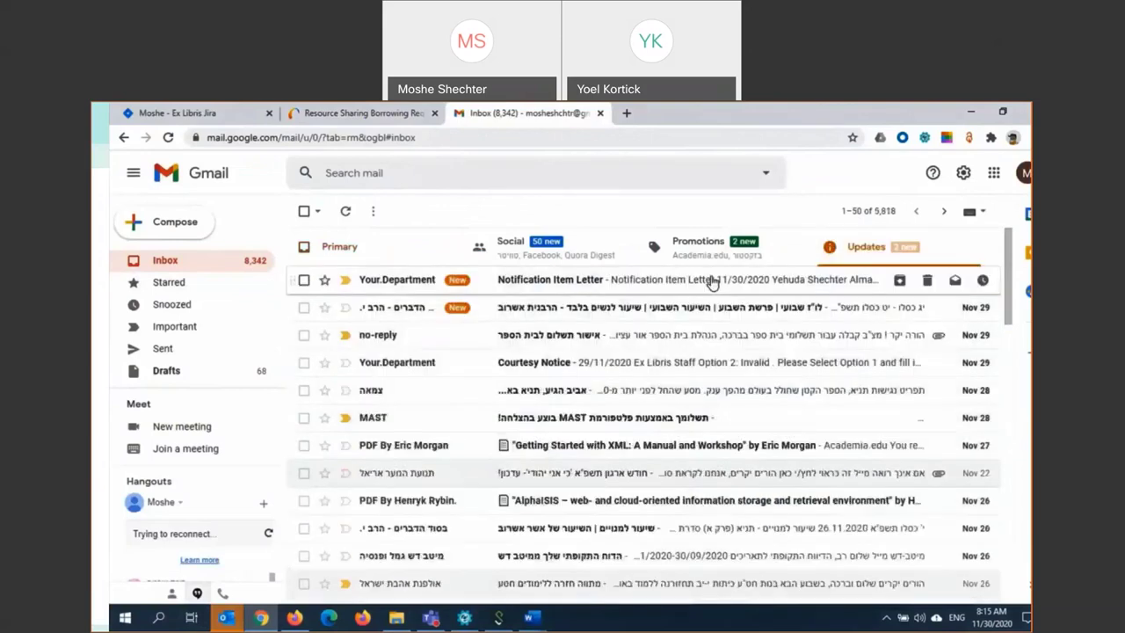
click(528, 282)
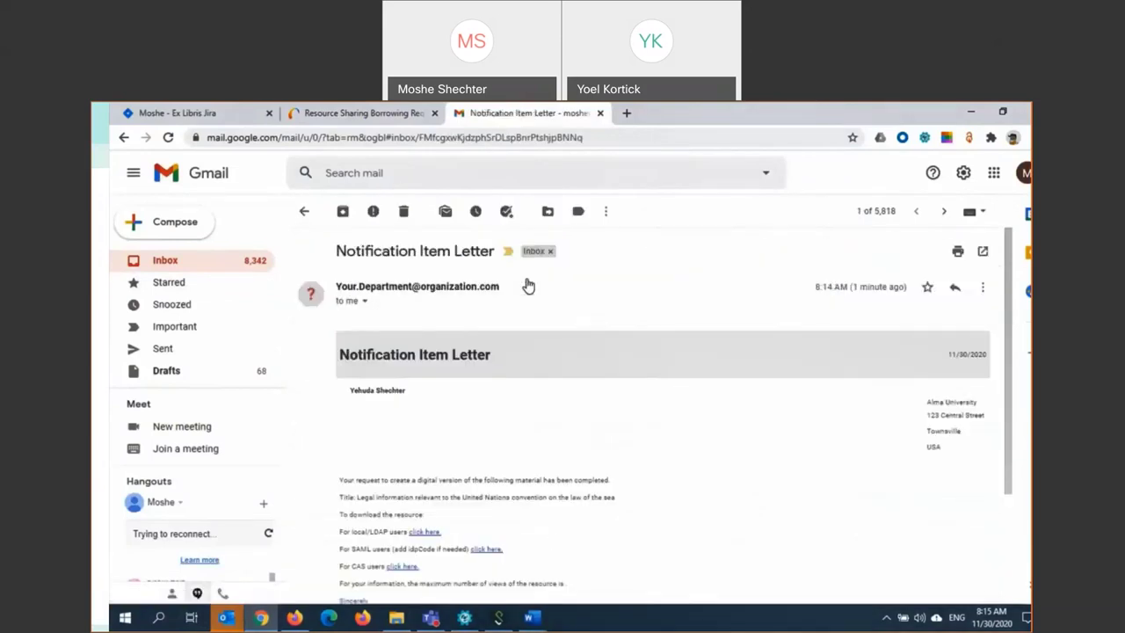
scroll(455, 429, down, 3)
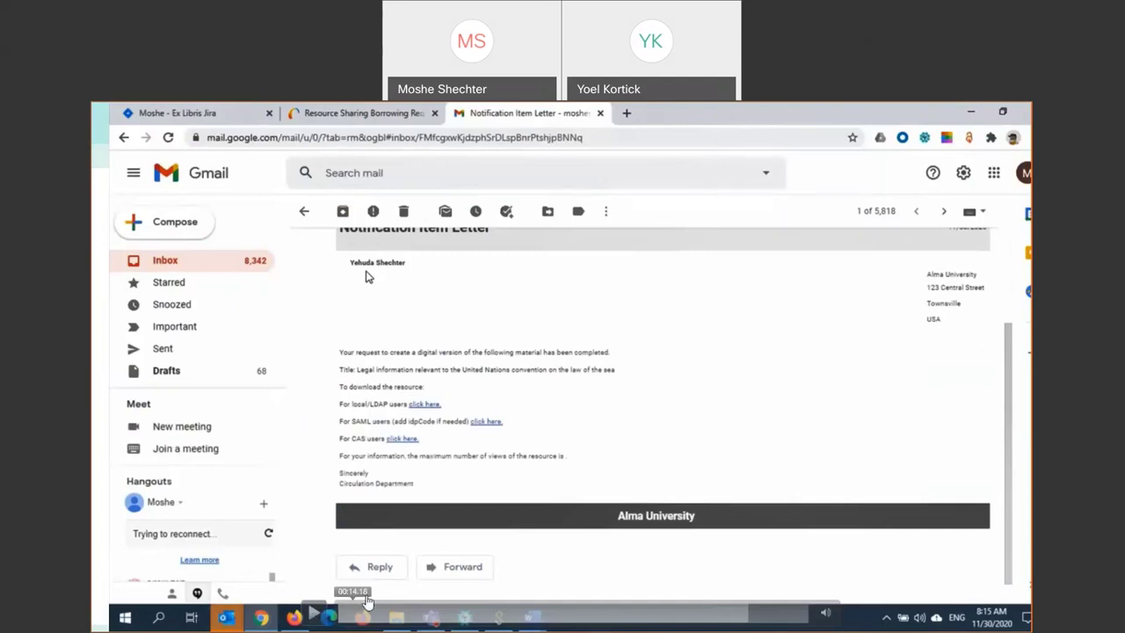
click(316, 615)
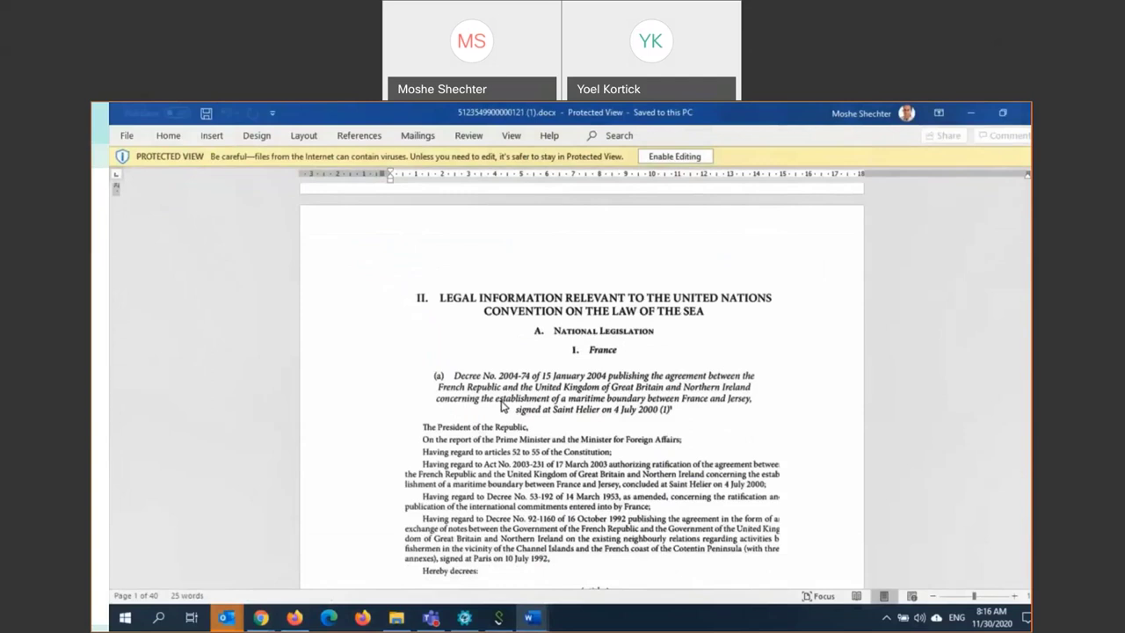
- Return to the completed borrowing request in Alma and send its file to the patron again
mouse_move(261, 616)
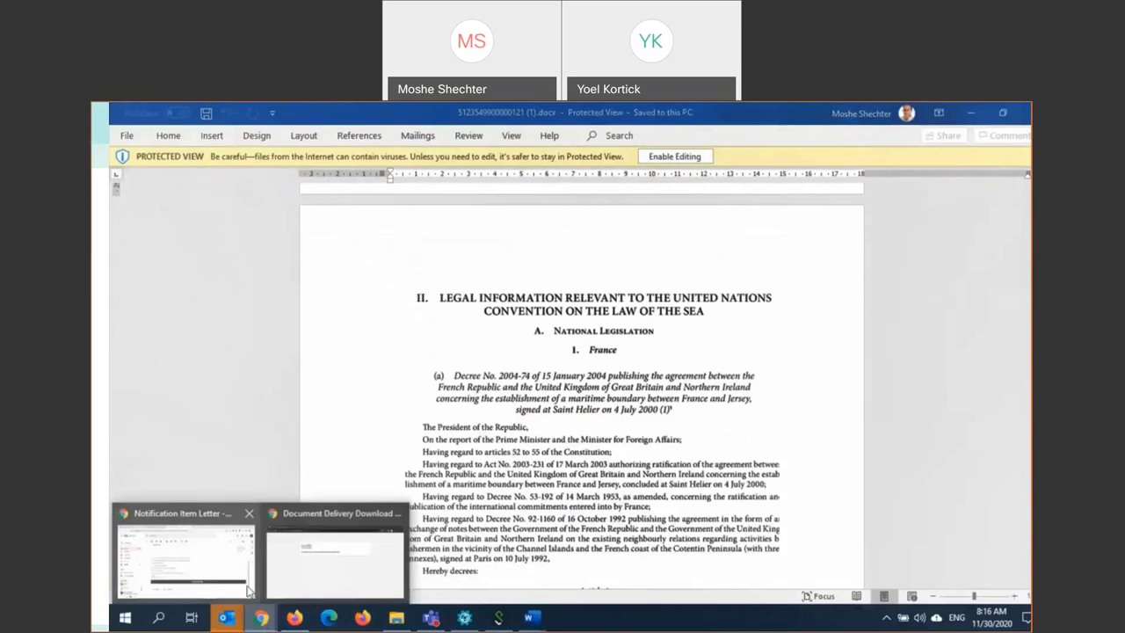
click(249, 587)
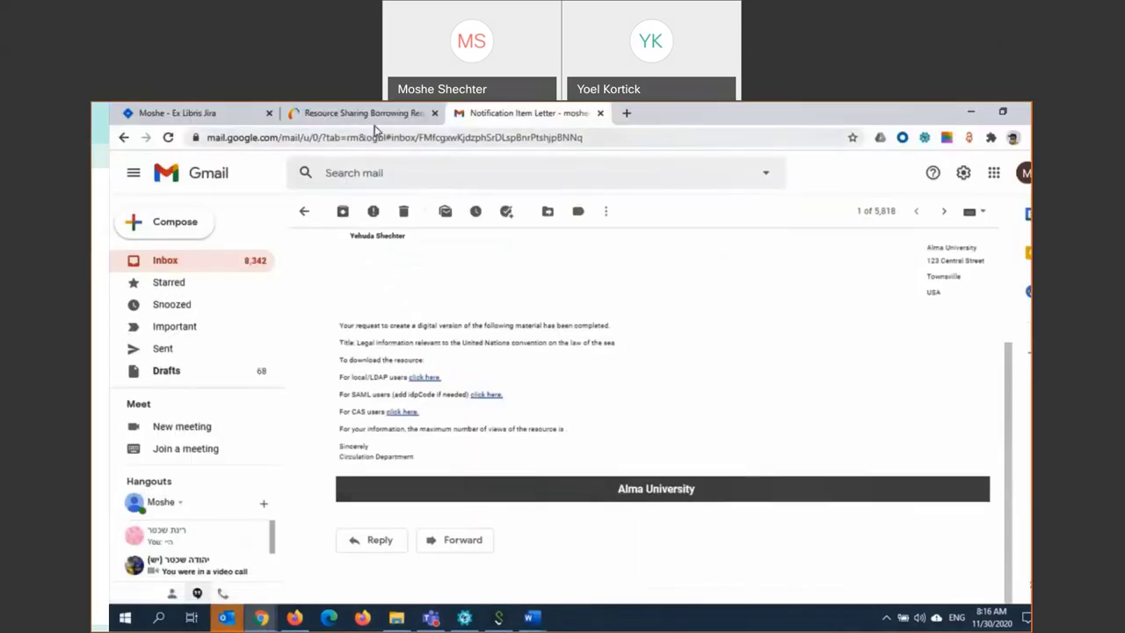
click(362, 113)
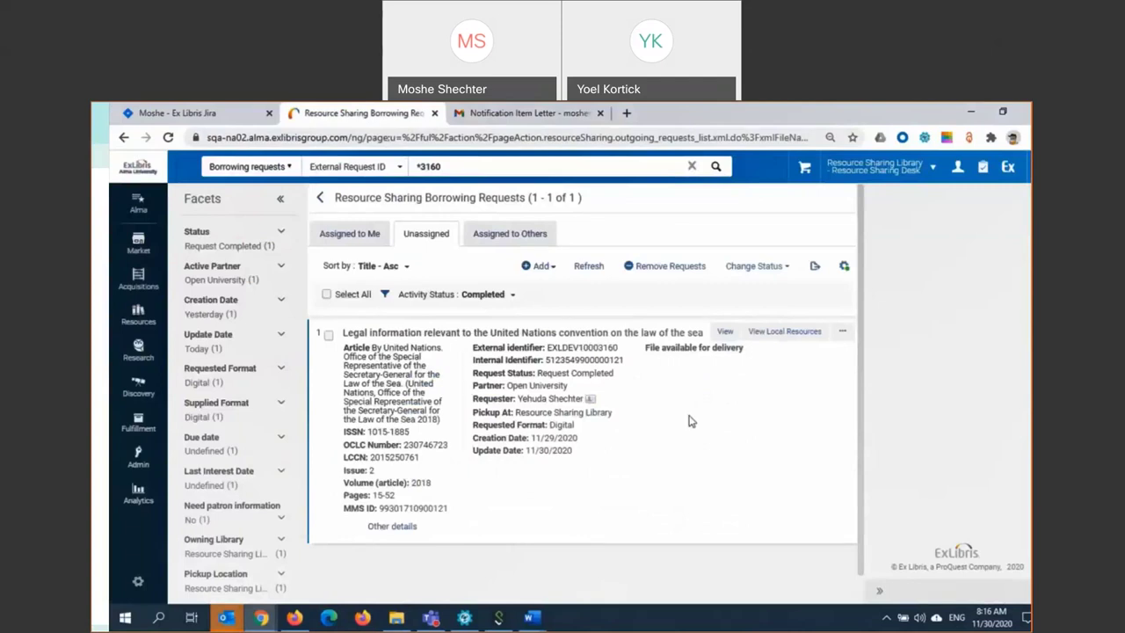
right_click(708, 463)
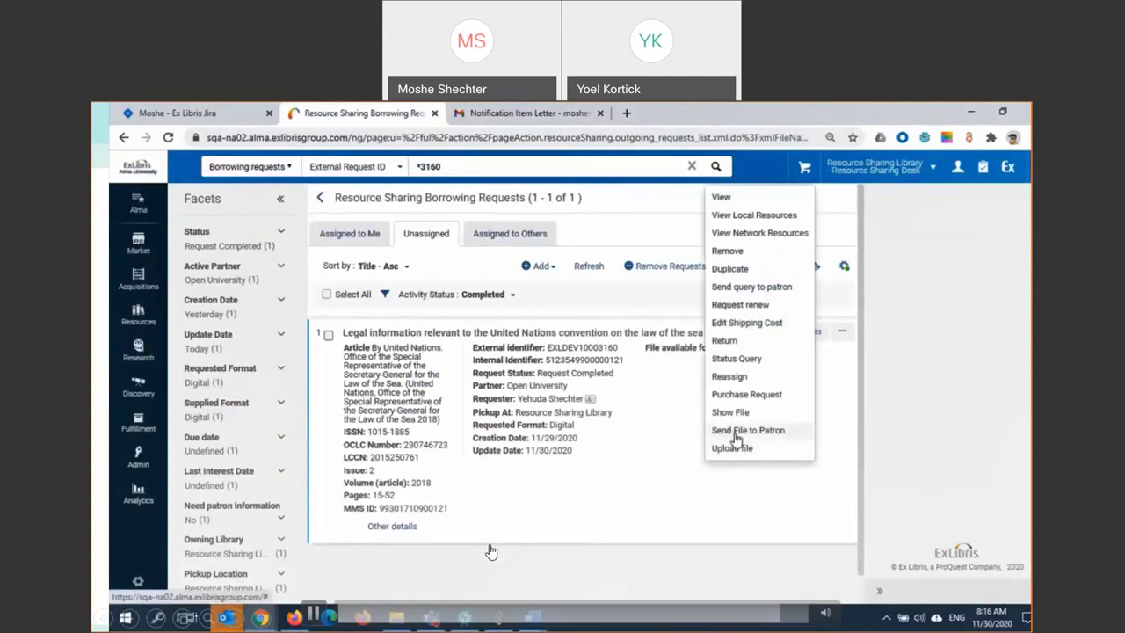
click(735, 432)
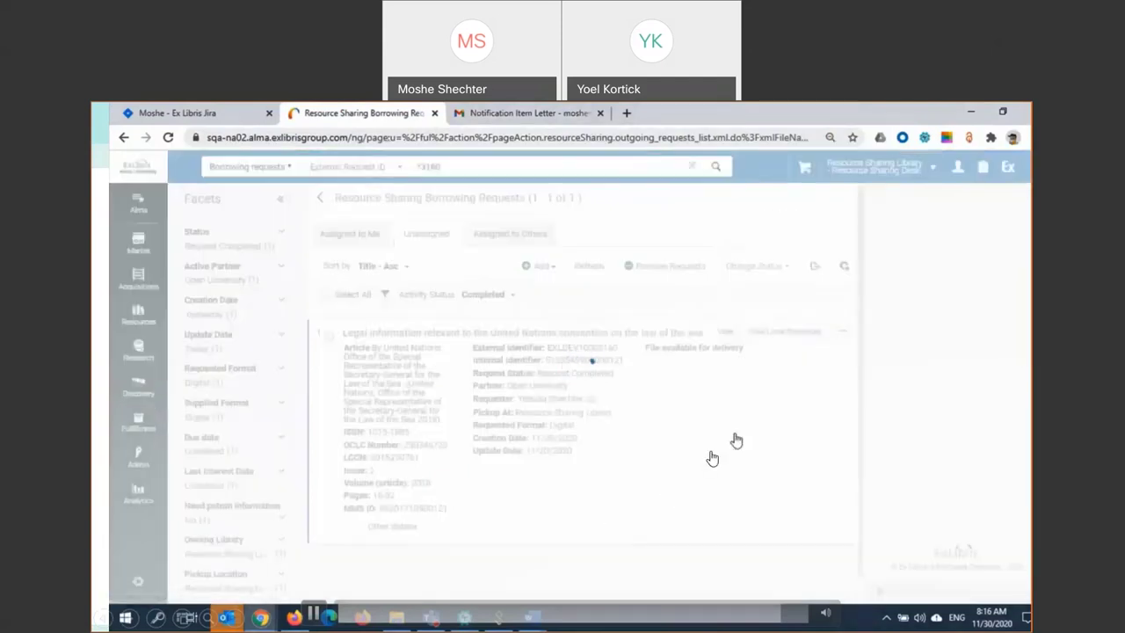
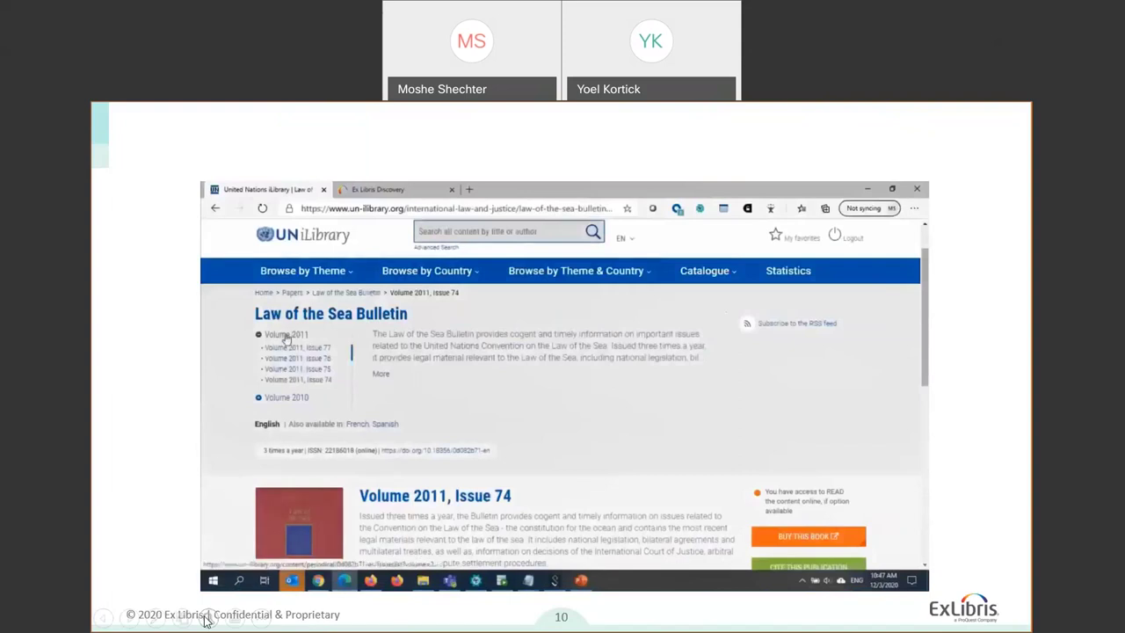
- Highlight the title of the legal information article in the Law of the Sea Bulletin article list and open the advanced search in Ex Libris Discovery
scroll(489, 410, down, 10)
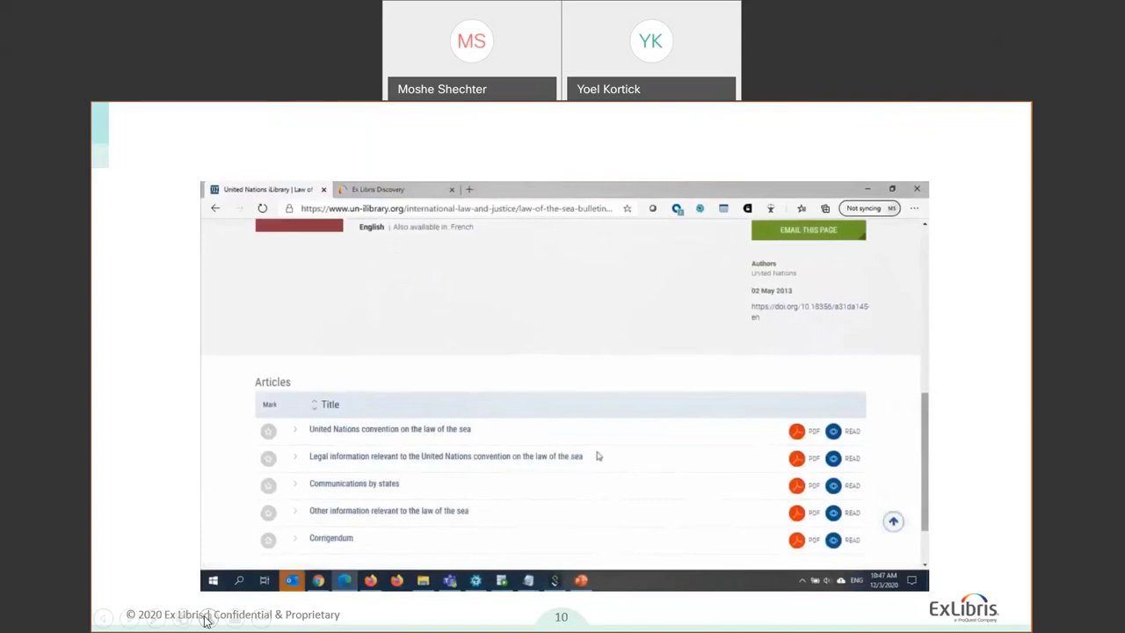
drag(585, 458, 305, 470)
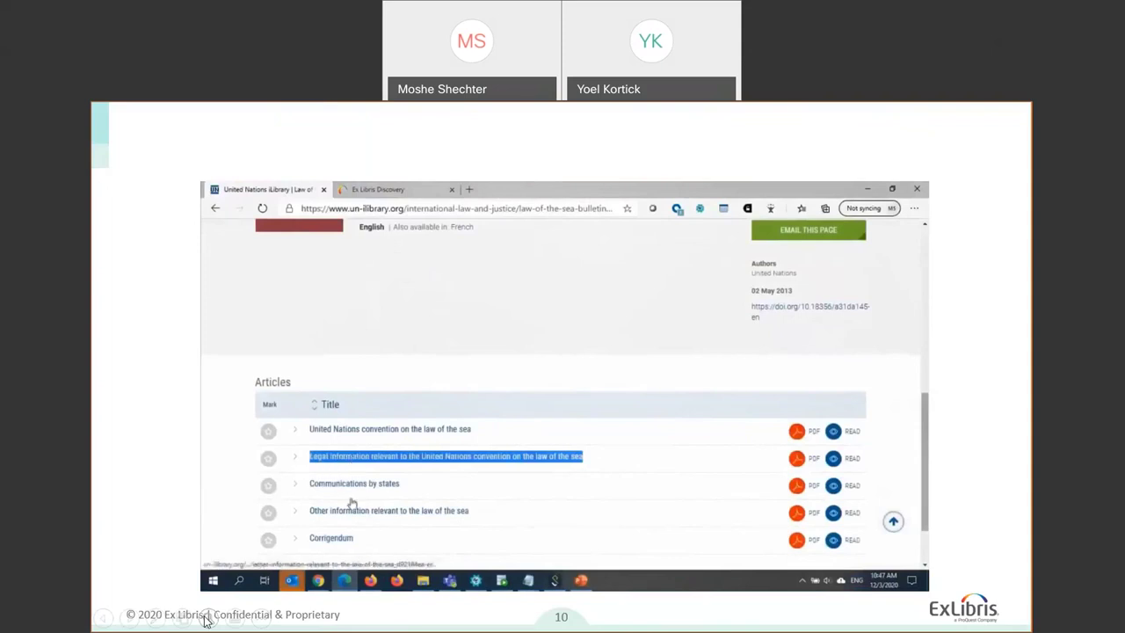
click(377, 190)
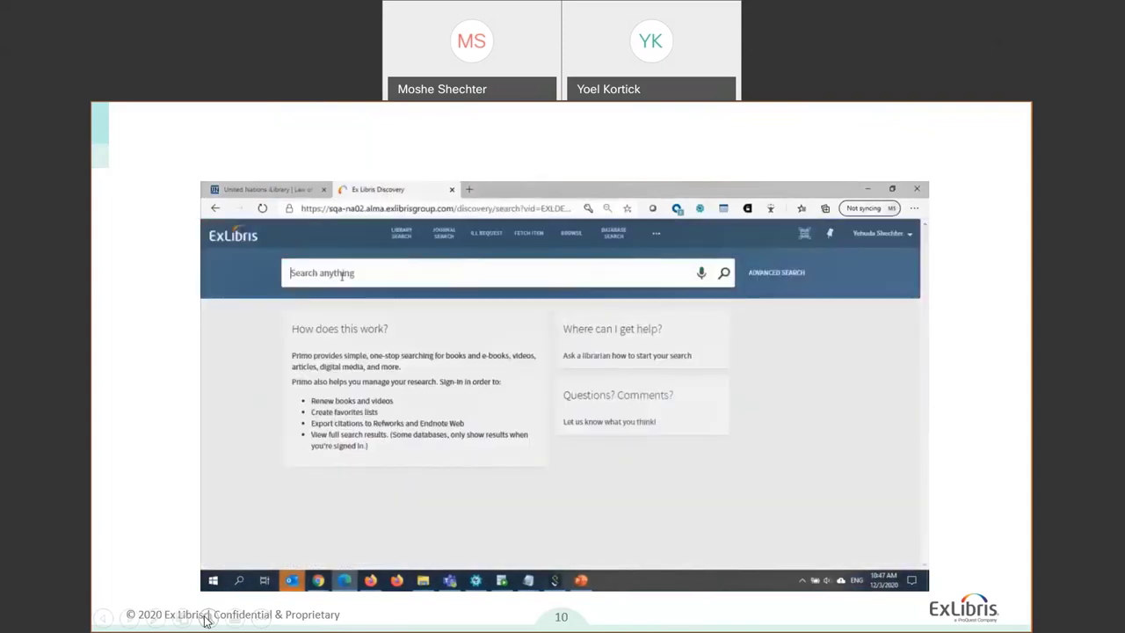
click(776, 272)
click(495, 287)
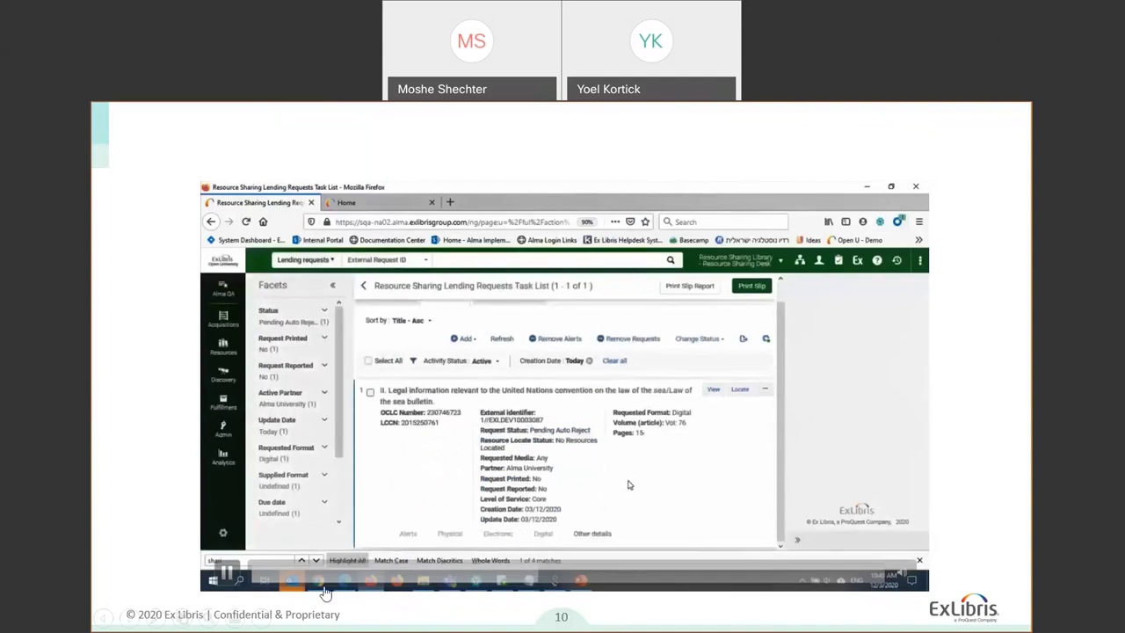
- Pause the demo video at the lending request to examine its request status and locate status, and resume playback
click(225, 571)
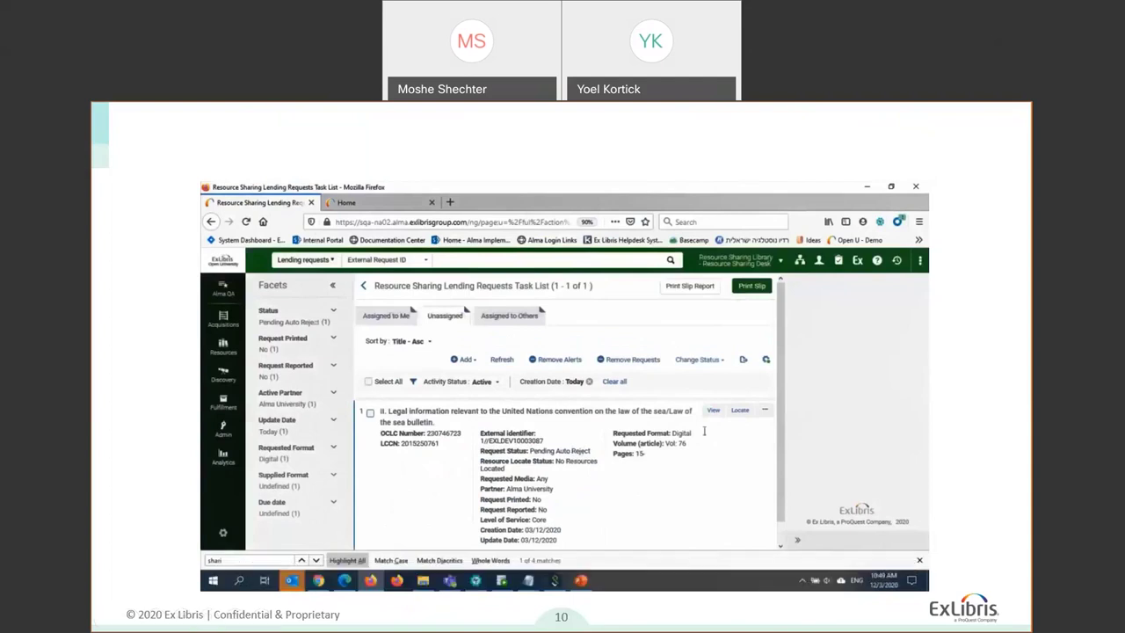
mouse_move(673, 504)
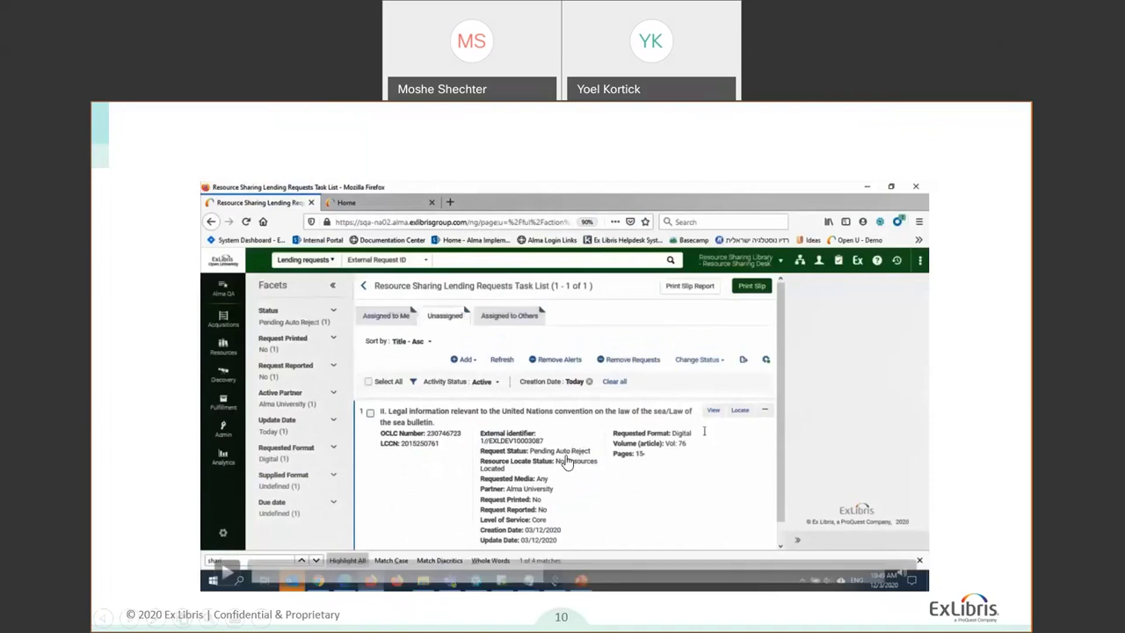
mouse_move(226, 573)
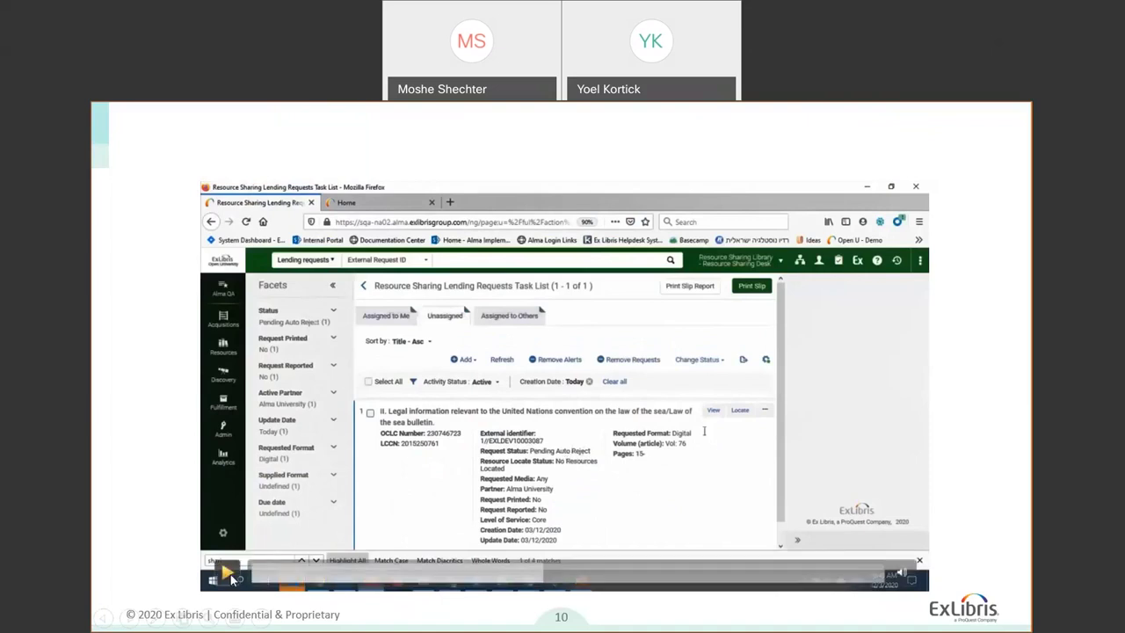
click(230, 576)
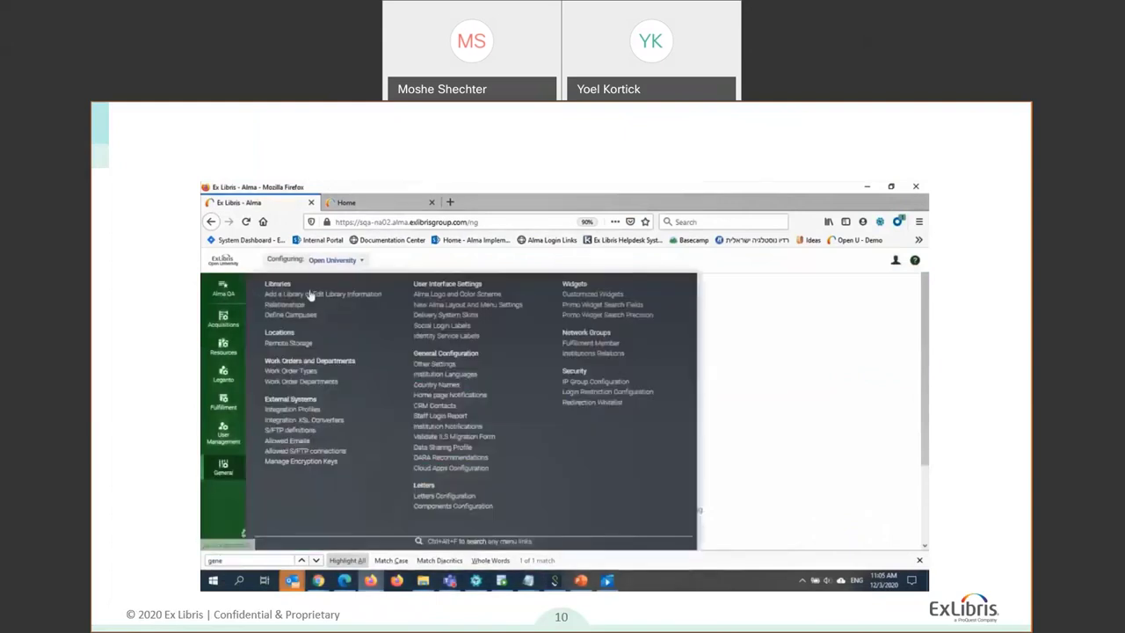
- Pause the video at the Open University unit details and again at the "Reject request when only electronic available" lending option, resuming after each
click(226, 573)
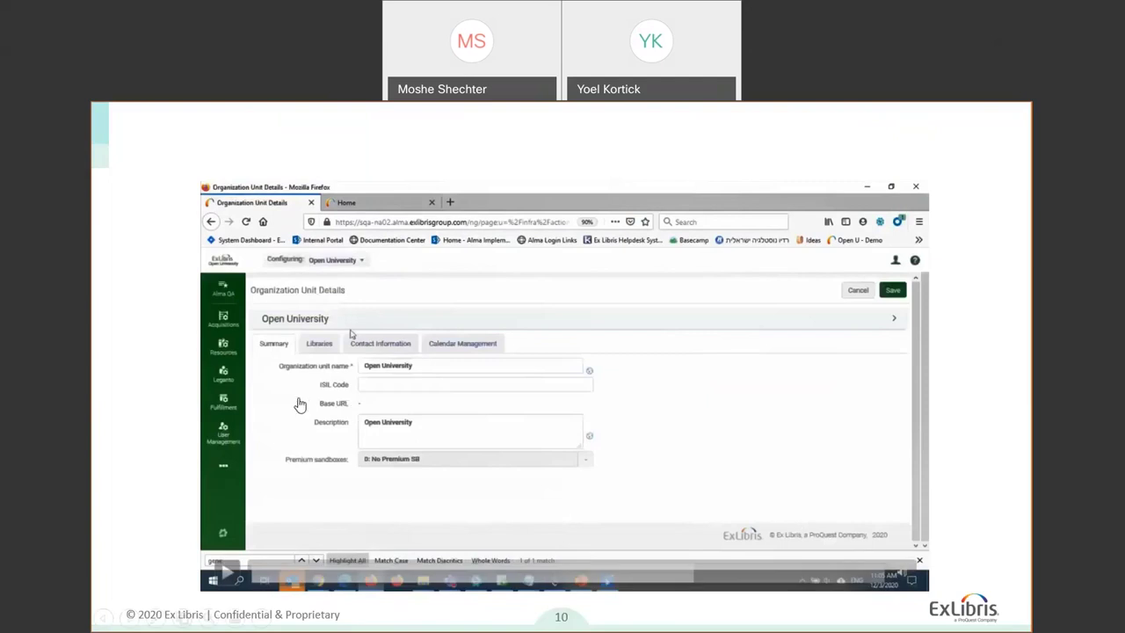
click(227, 573)
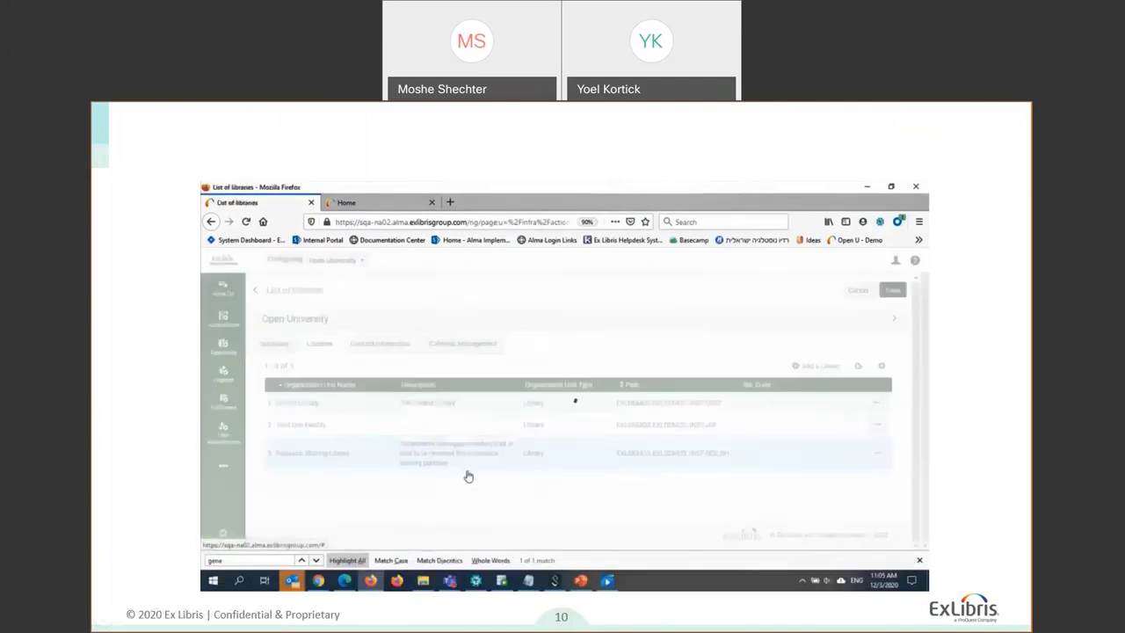
mouse_move(439, 580)
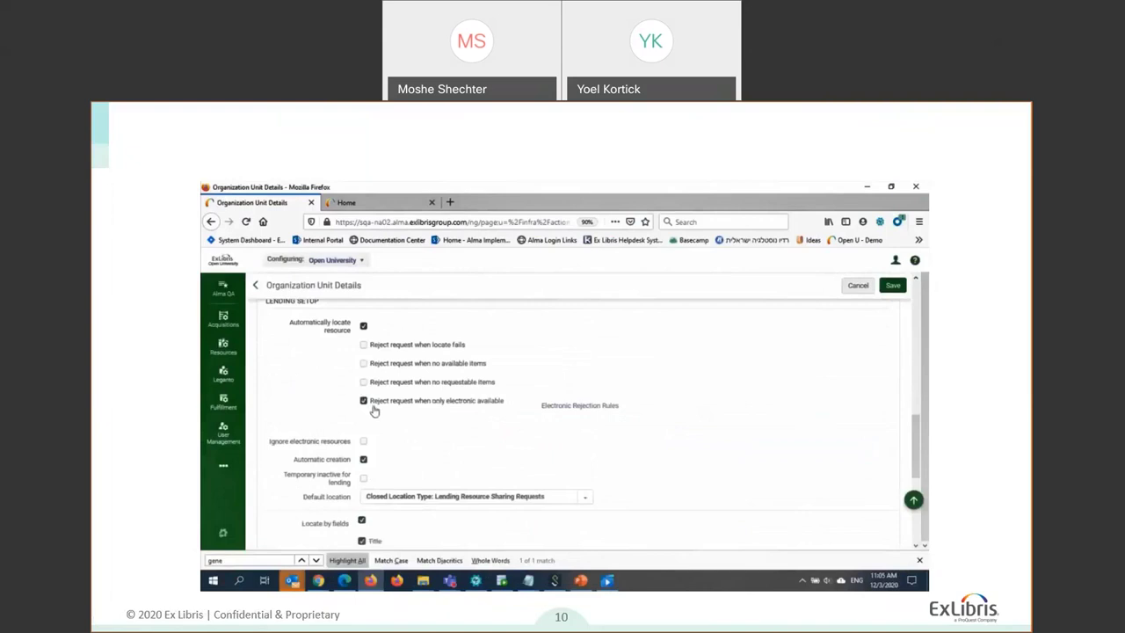
click(227, 572)
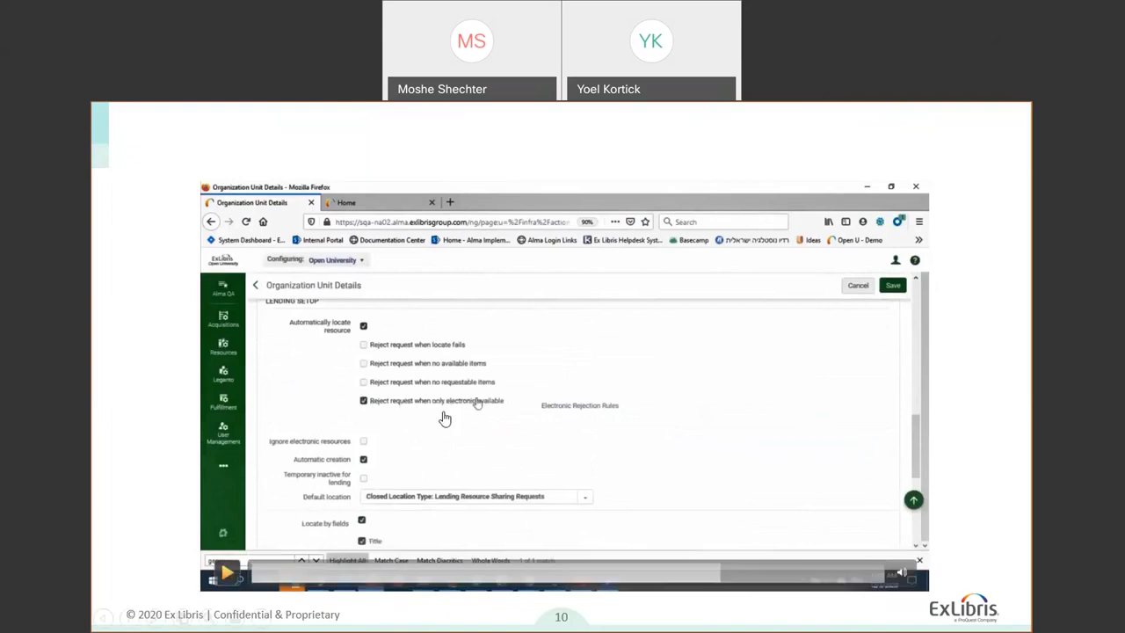
click(228, 572)
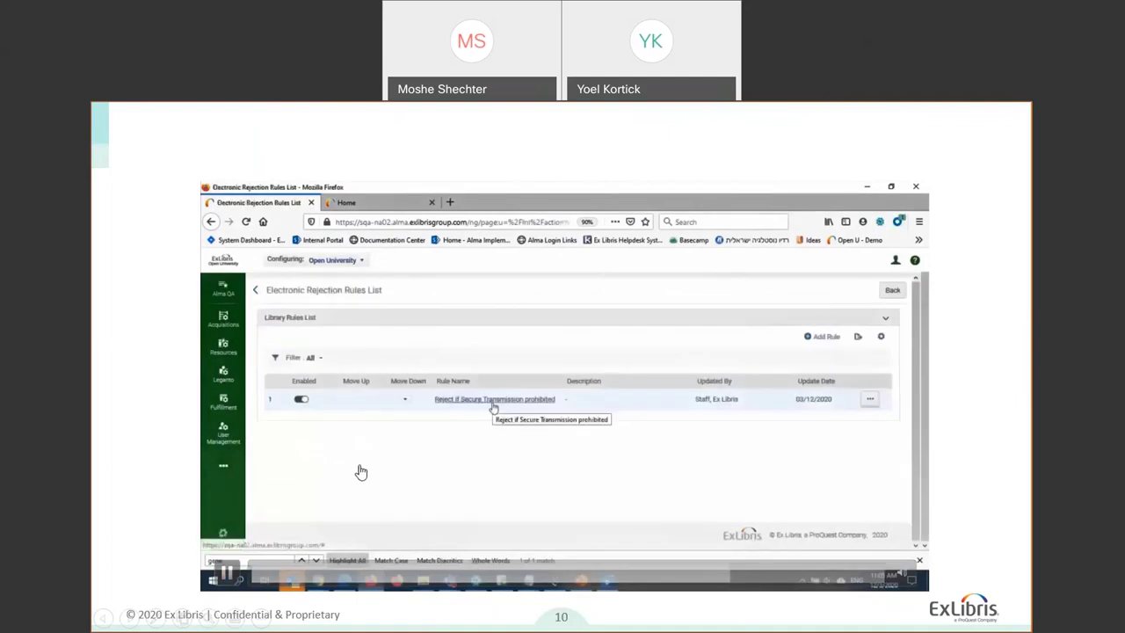
- Pause the video at the "Reject if Secure Transmission prohibited" rule, examine its input and output parameters, and resume playback
click(228, 572)
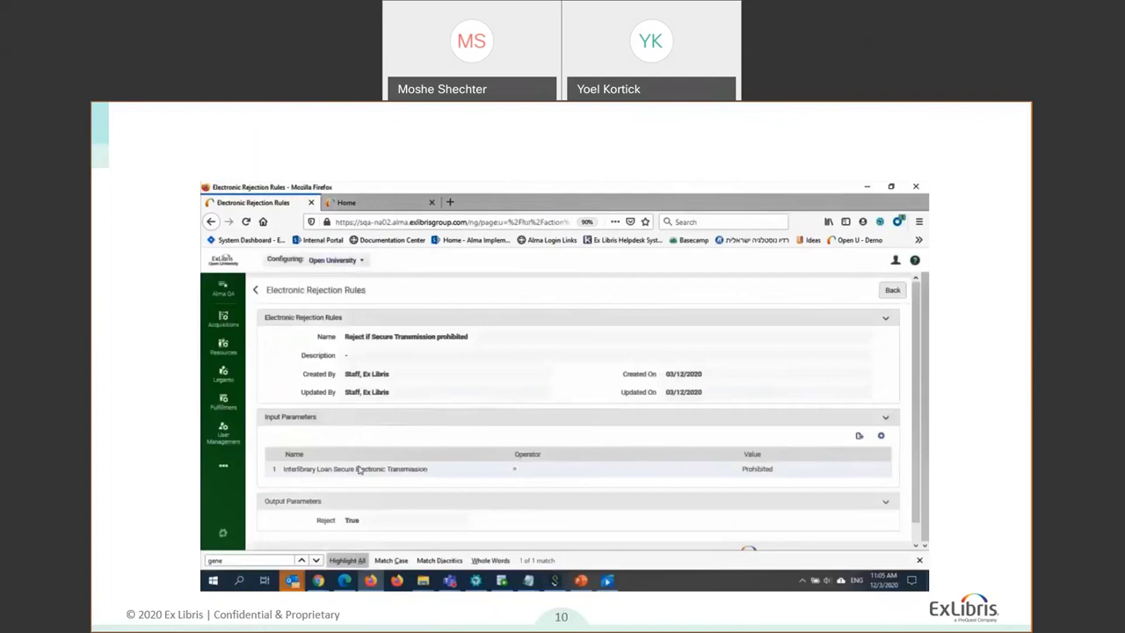
mouse_move(486, 406)
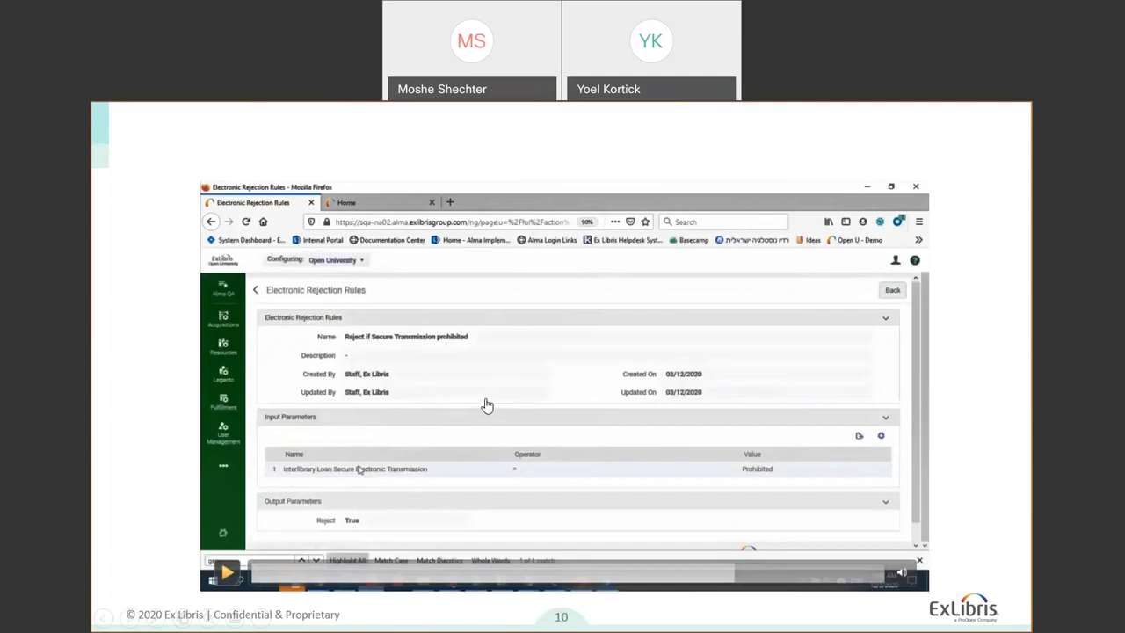
mouse_move(235, 580)
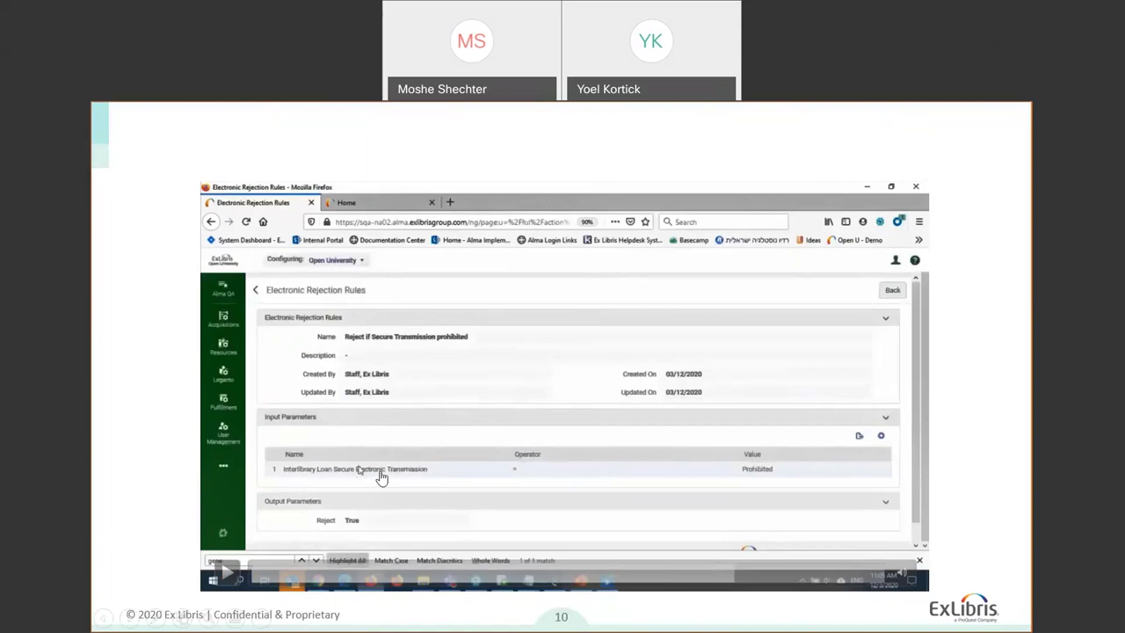
click(291, 536)
click(225, 572)
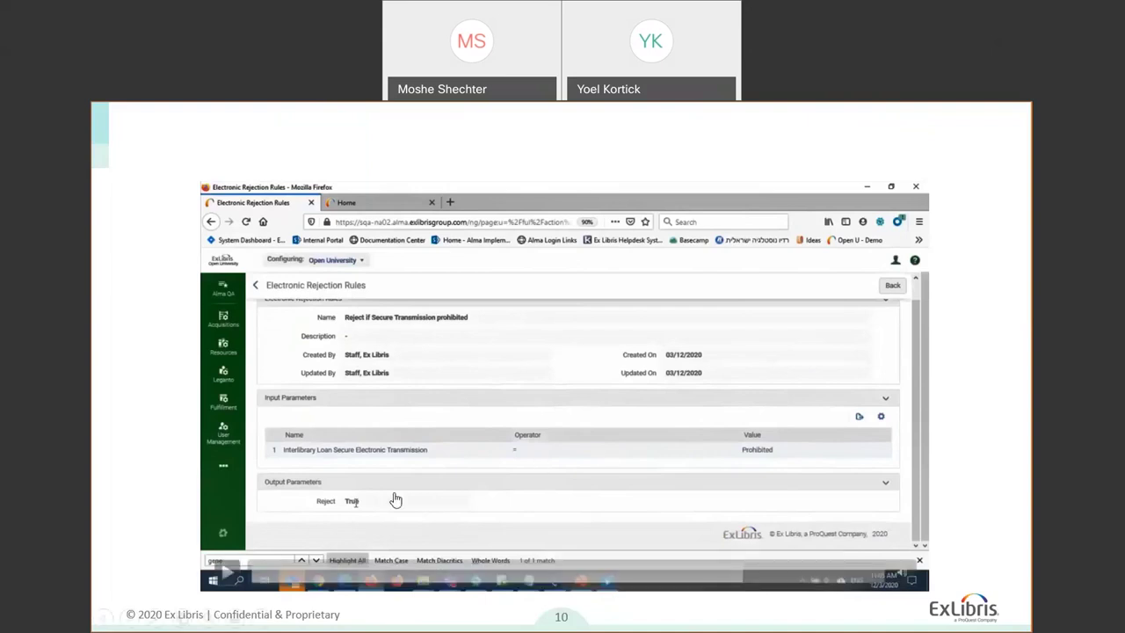
mouse_move(237, 573)
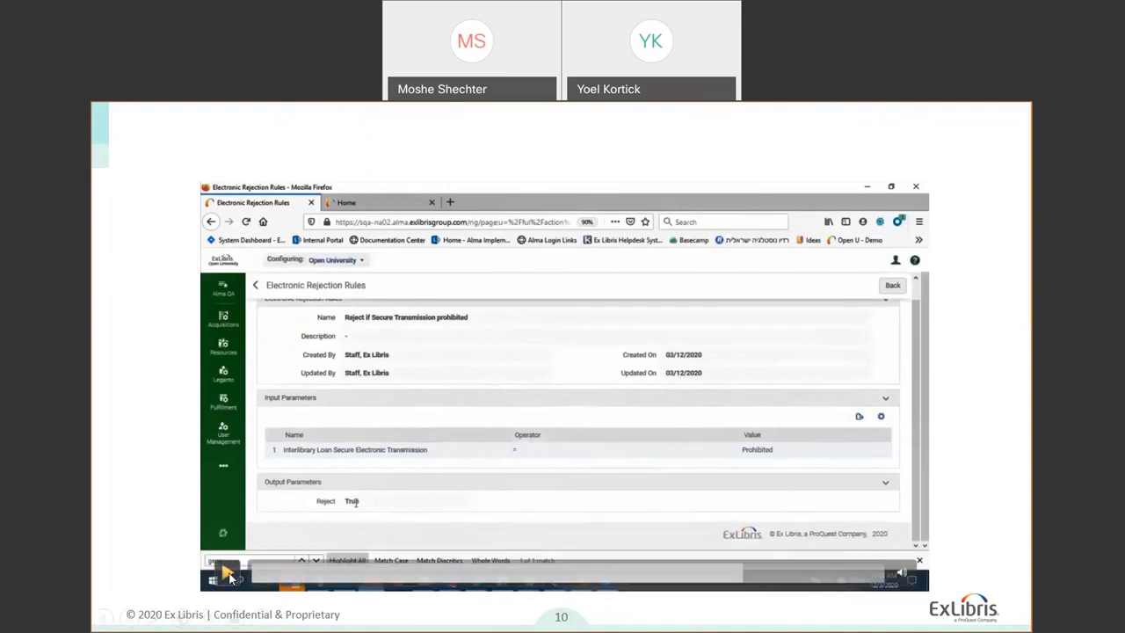
click(227, 573)
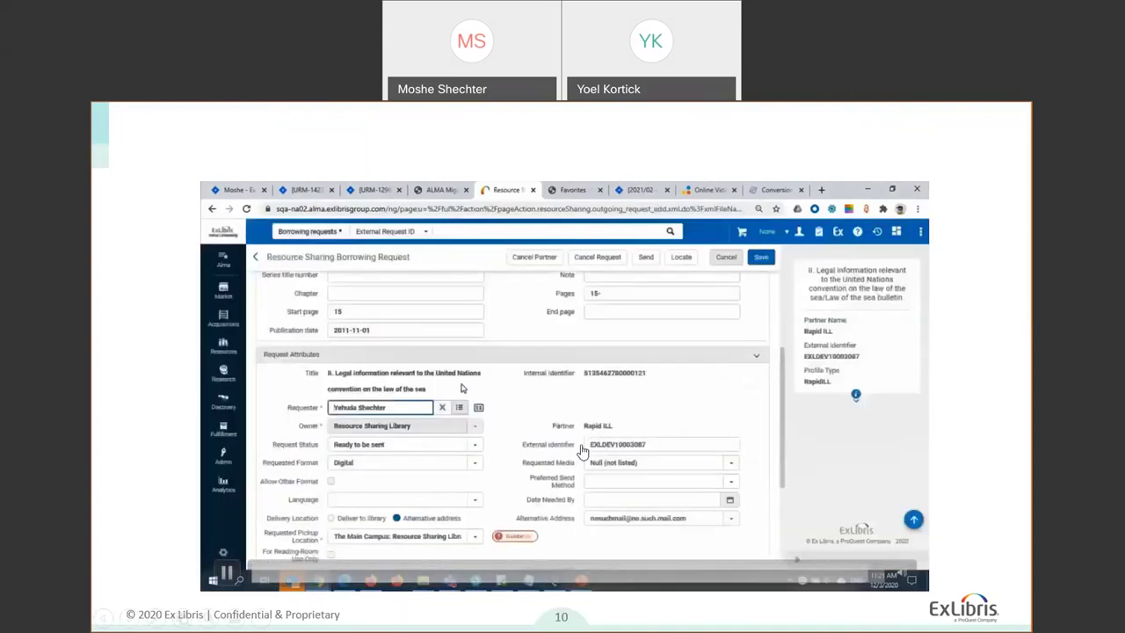
- Pause the video at the Rapid ILL borrowing request and jump back to an earlier point in the recording
click(226, 572)
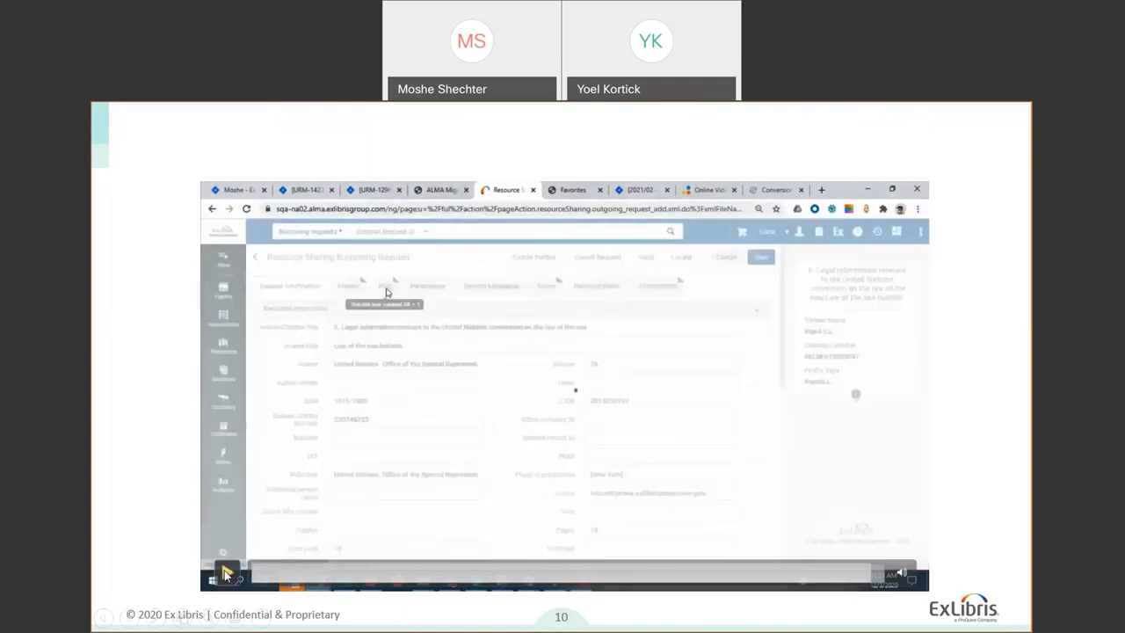
click(865, 579)
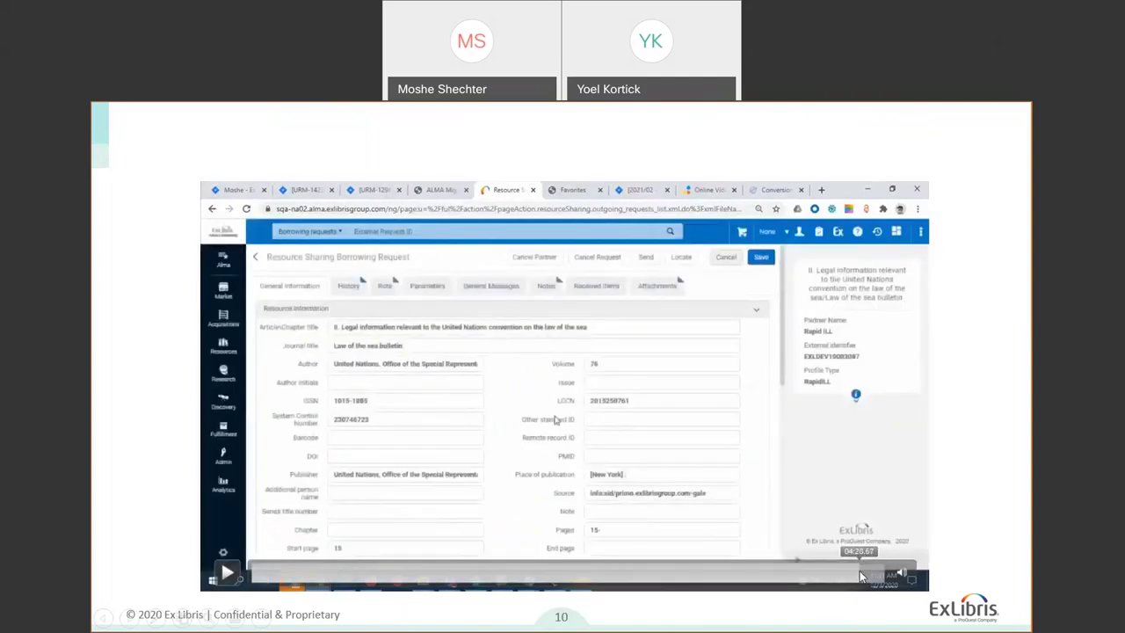
click(854, 571)
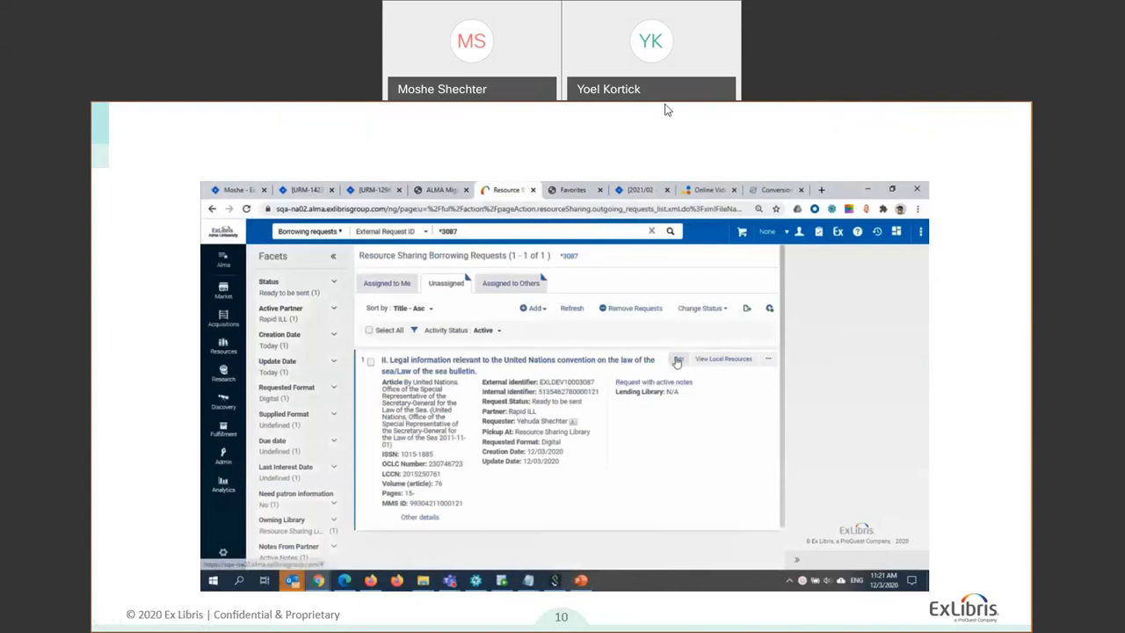
- Advance to the License Check - Configuration slide and reveal the details of the "others succeed" rule
mouse_move(858, 319)
key(Right)
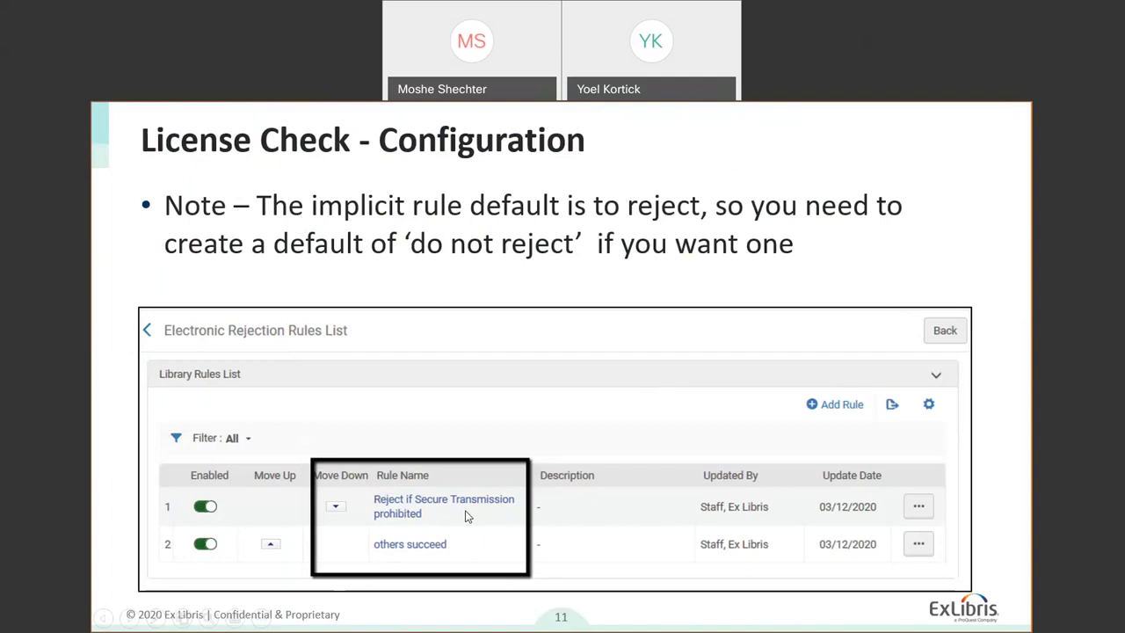
click(407, 549)
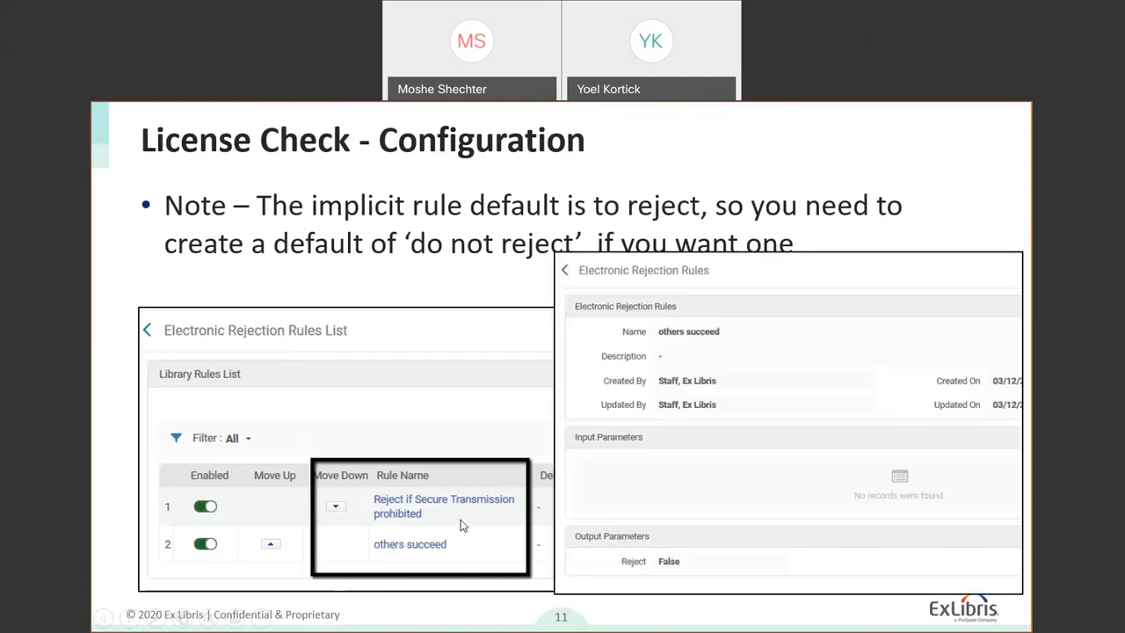